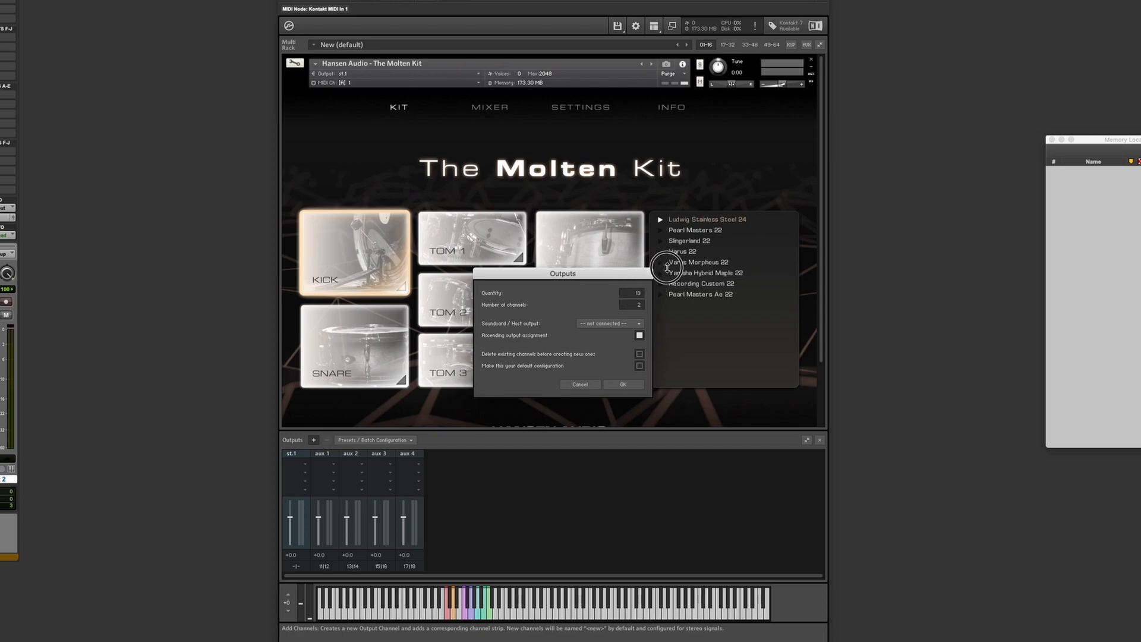
# - Create 13 additional stereo output channels and rename the first output channel EFFECTS
pyautogui.click(634, 386)
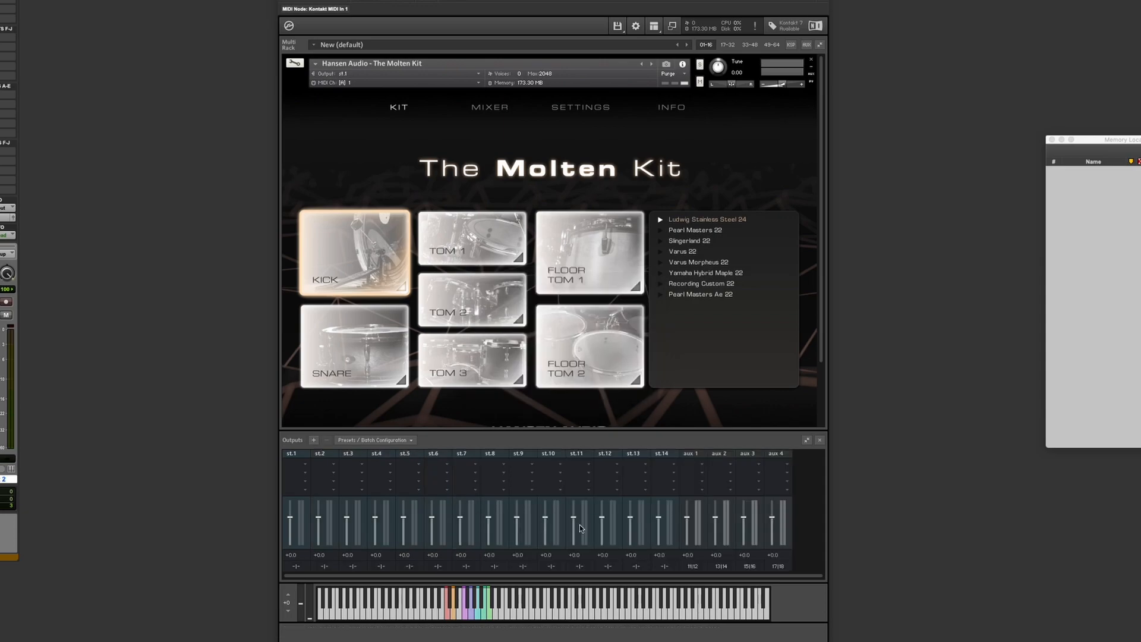
pyautogui.doubleClick(291, 454)
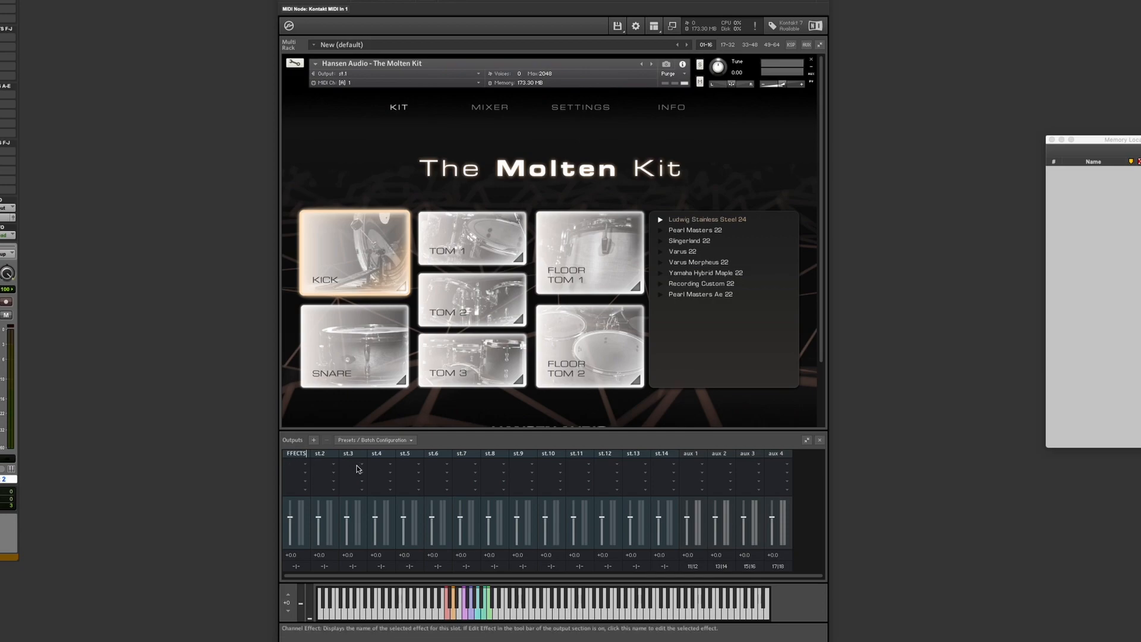
pyautogui.press('Tab')
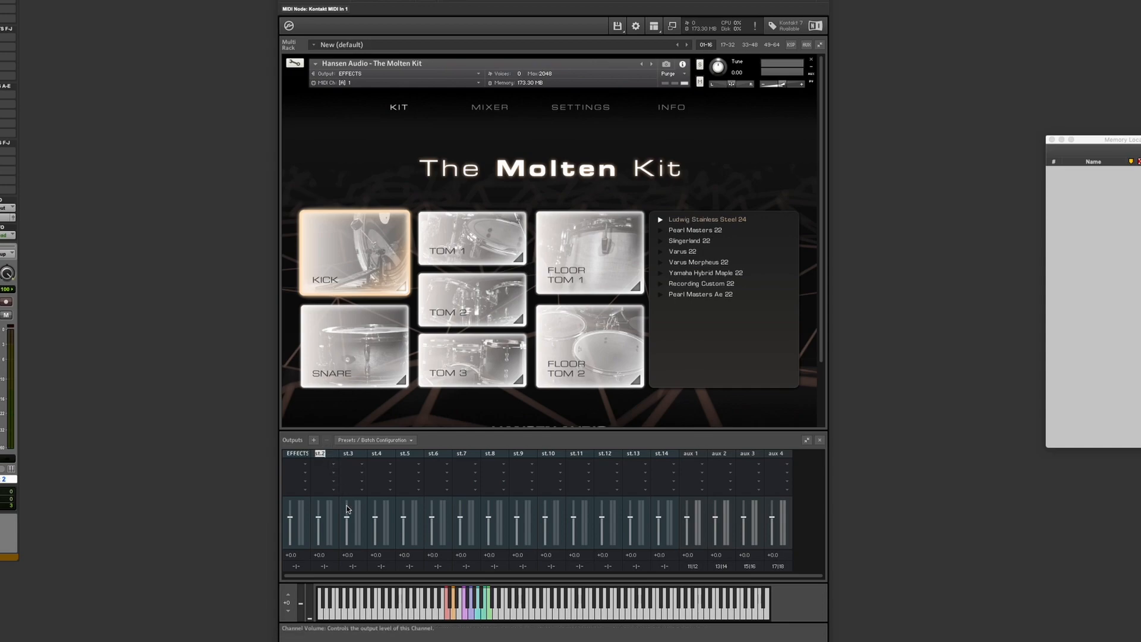
# - Rename the next five output channels KICK, SNARE, TOM 1, TOM 2 and TOM 3
pyautogui.doubleClick(349, 453)
pyautogui.write('SNARE')
pyautogui.press('Tab')
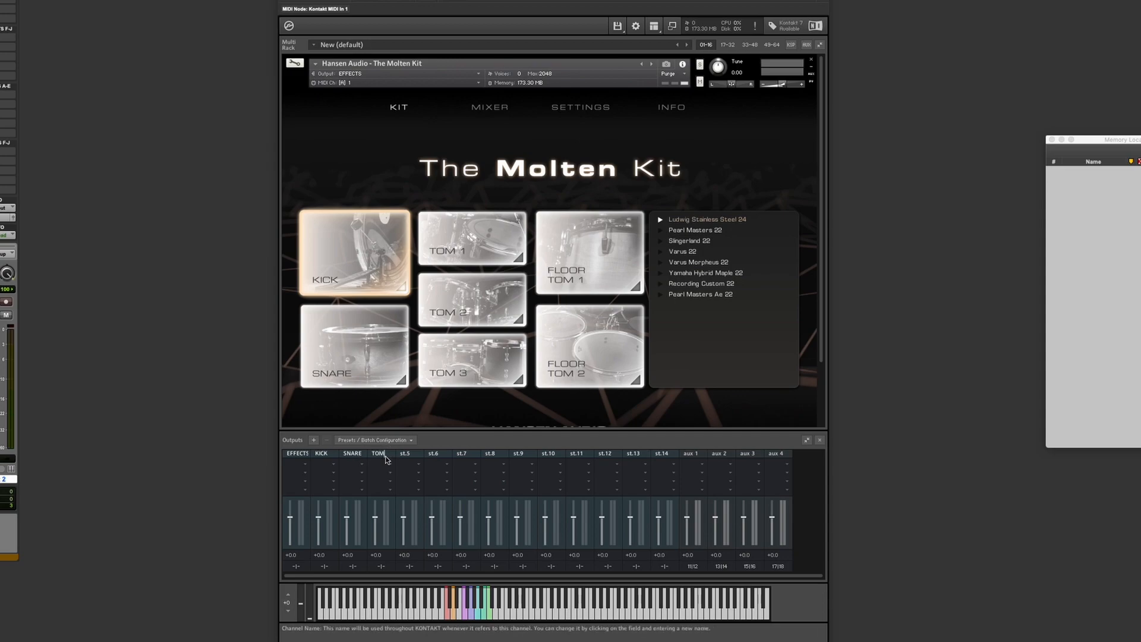
pyautogui.write('TOM 1')
pyautogui.press('Tab')
pyautogui.doubleClick(439, 455)
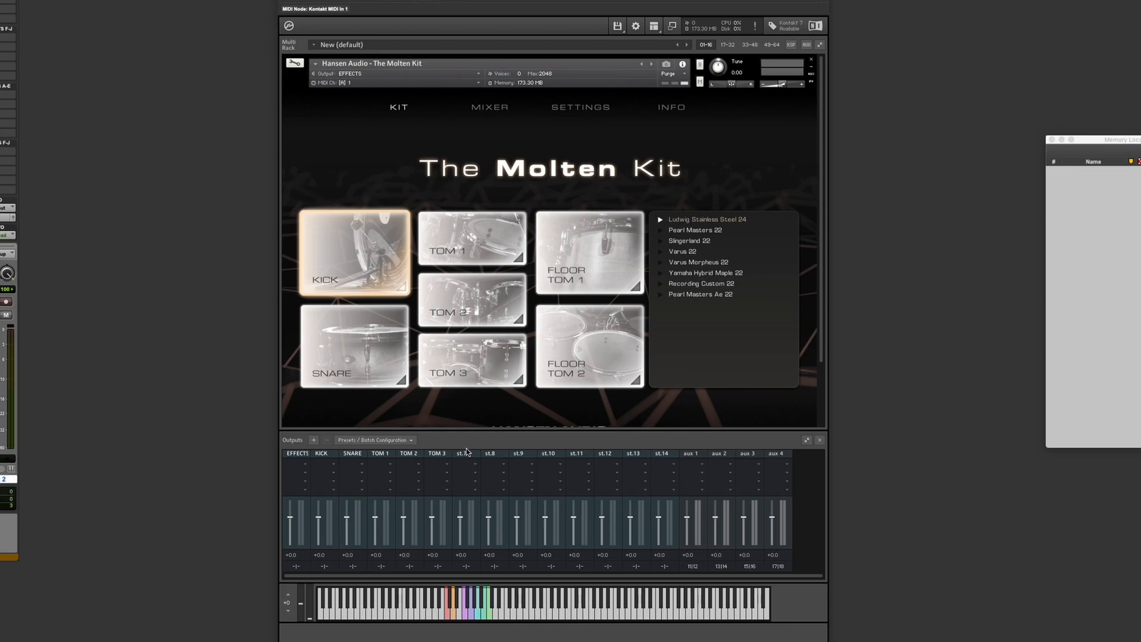
# - Rename the remaining stereo output channels FT1, FT2, OH, CL ROOM, MEDUM ROOM and FAR ROOM, plus two ONE SHOT channels starting with ONE SHOT KICK
pyautogui.doubleClick(466, 454)
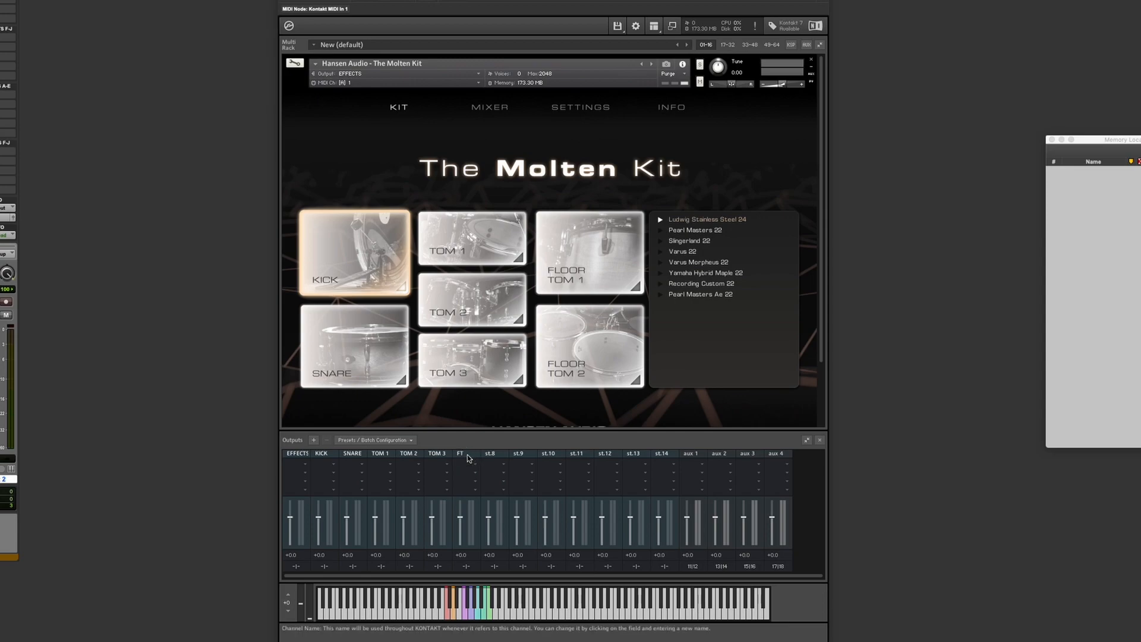
pyautogui.doubleClick(498, 455)
pyautogui.doubleClick(519, 456)
pyautogui.doubleClick(553, 455)
pyautogui.doubleClick(576, 455)
pyautogui.doubleClick(613, 456)
pyautogui.doubleClick(633, 454)
pyautogui.doubleClick(662, 454)
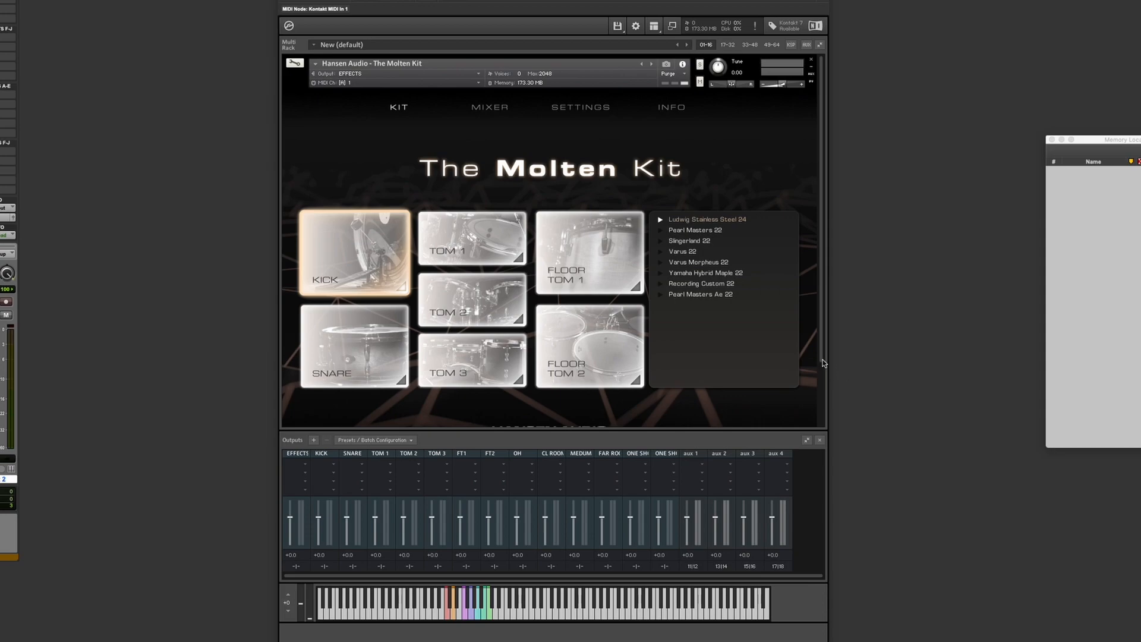
# - Save the current output section state as default for all formats, and insert Kontakt again on the Inst 1 track
pyautogui.scroll(-3, 775, 378)
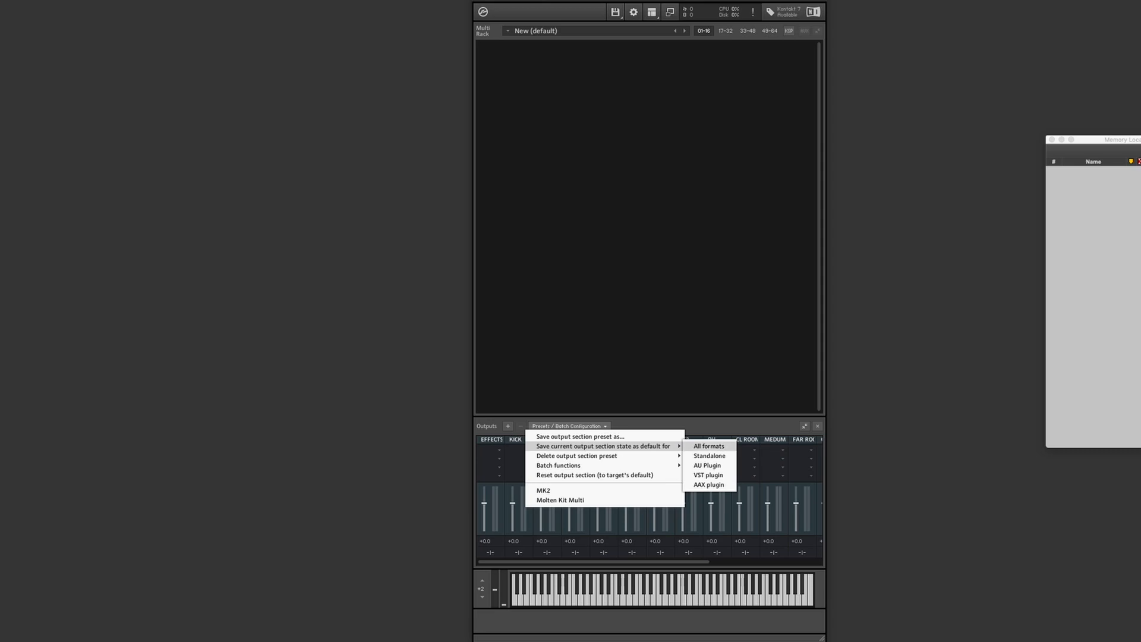
pyautogui.click(709, 446)
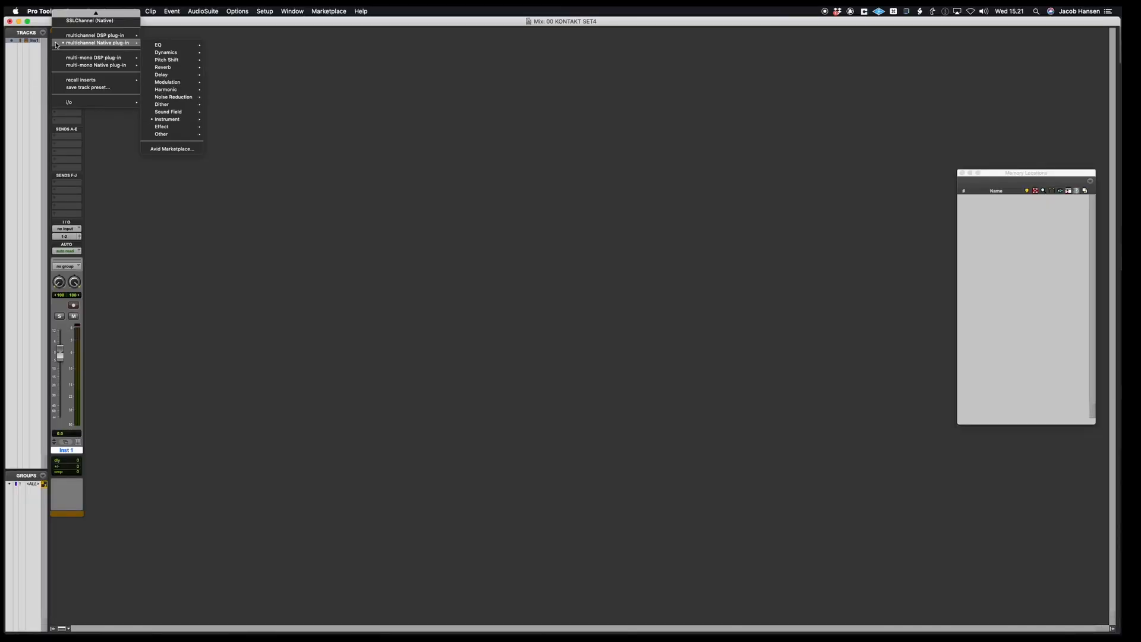
pyautogui.write('kontakt')
pyautogui.press('Return')
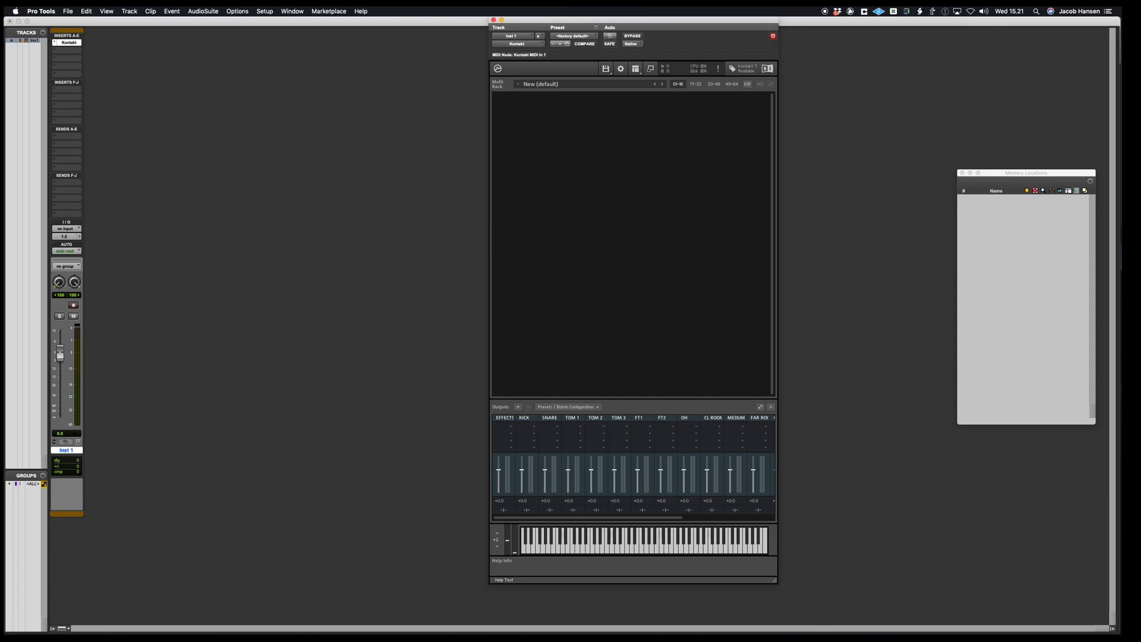
# - Assign the EFFECTS channel's two physical outputs to EFFECTS [1] and EFFECTS [2]
pyautogui.click(534, 294)
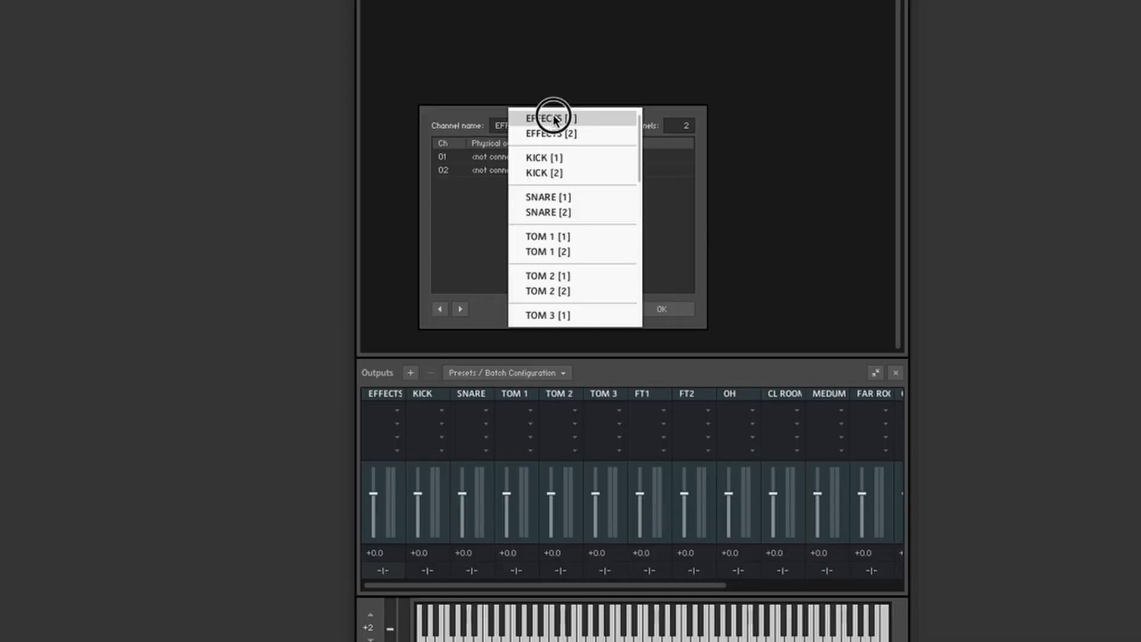
pyautogui.click(557, 274)
pyautogui.click(538, 302)
pyautogui.click(546, 134)
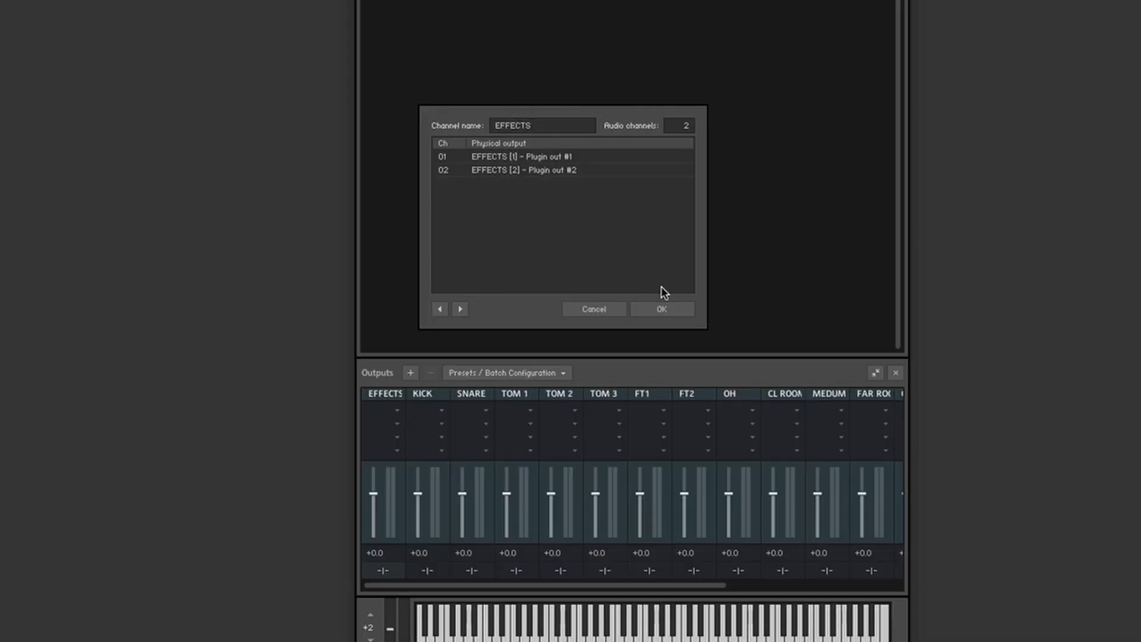
pyautogui.click(663, 310)
pyautogui.click(666, 2)
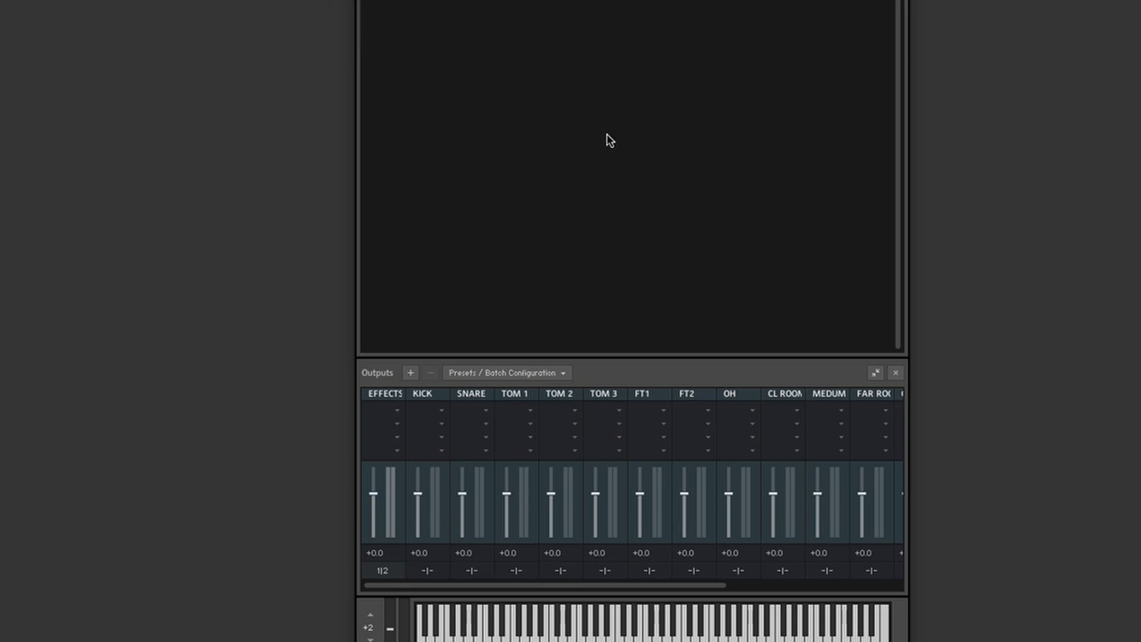
# - Assign the KICK channel's two physical outputs to KICK [1] and KICK [2]
pyautogui.click(427, 571)
pyautogui.click(531, 155)
pyautogui.click(591, 158)
pyautogui.click(520, 170)
pyautogui.click(577, 169)
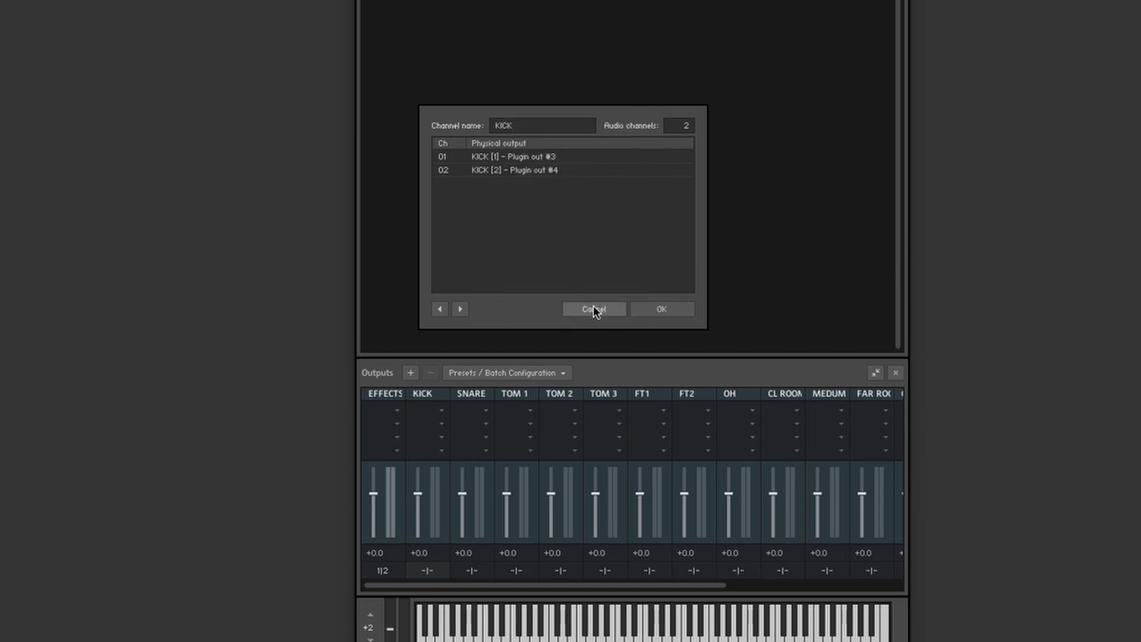
pyautogui.click(660, 309)
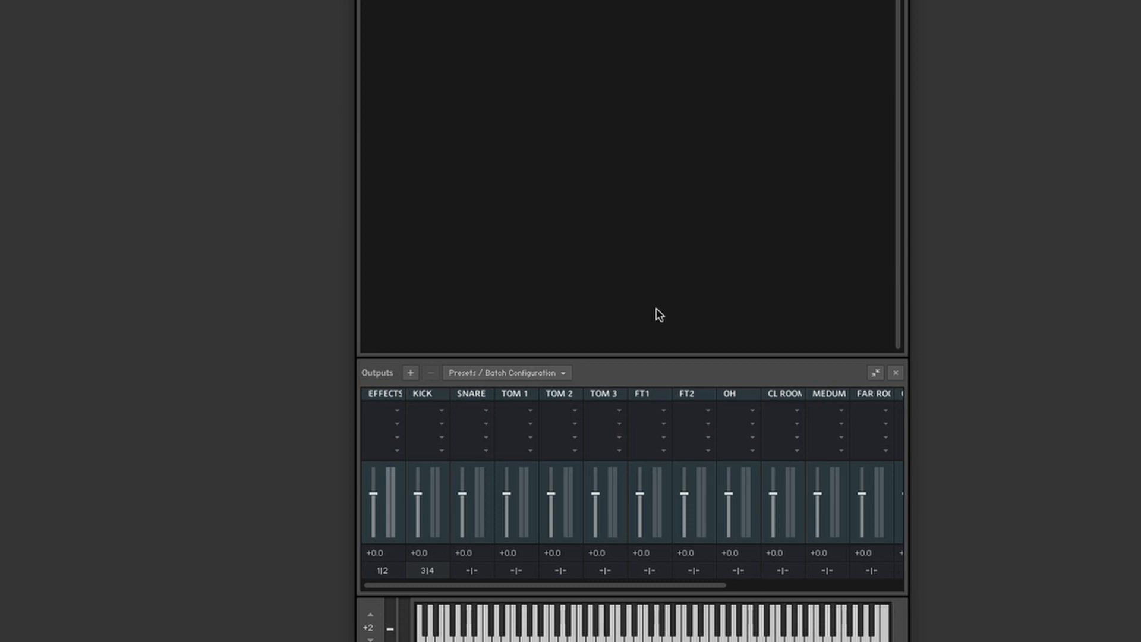
# - Assign the SNARE channel's two physical outputs to SNARE [1] and SNARE [2]
pyautogui.click(476, 572)
pyautogui.click(529, 159)
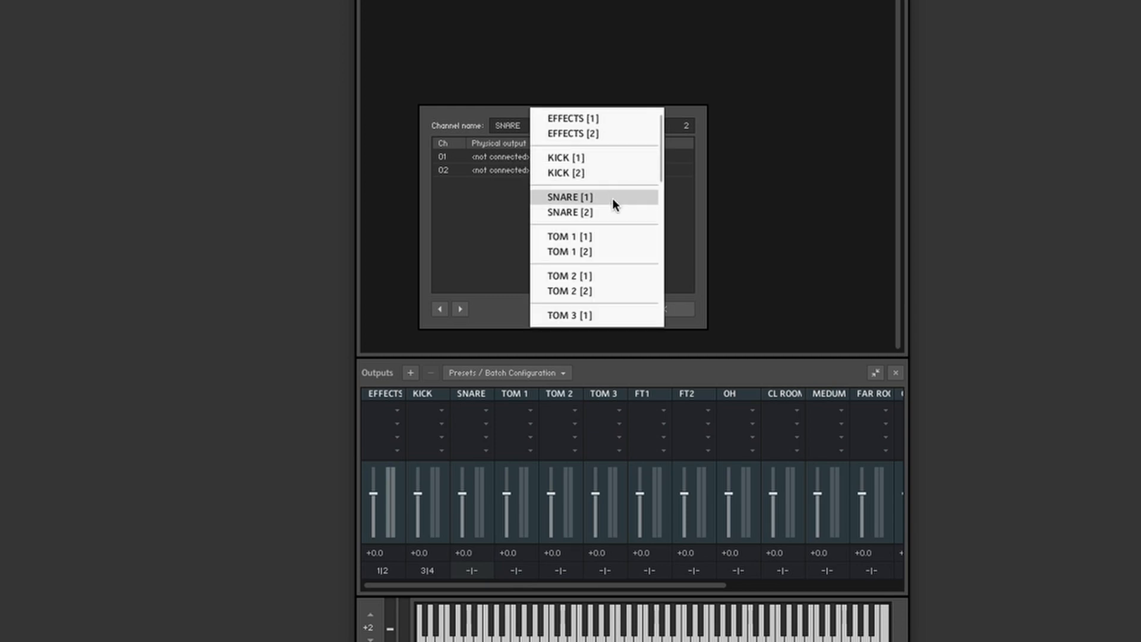
pyautogui.click(614, 200)
pyautogui.click(530, 171)
pyautogui.click(614, 212)
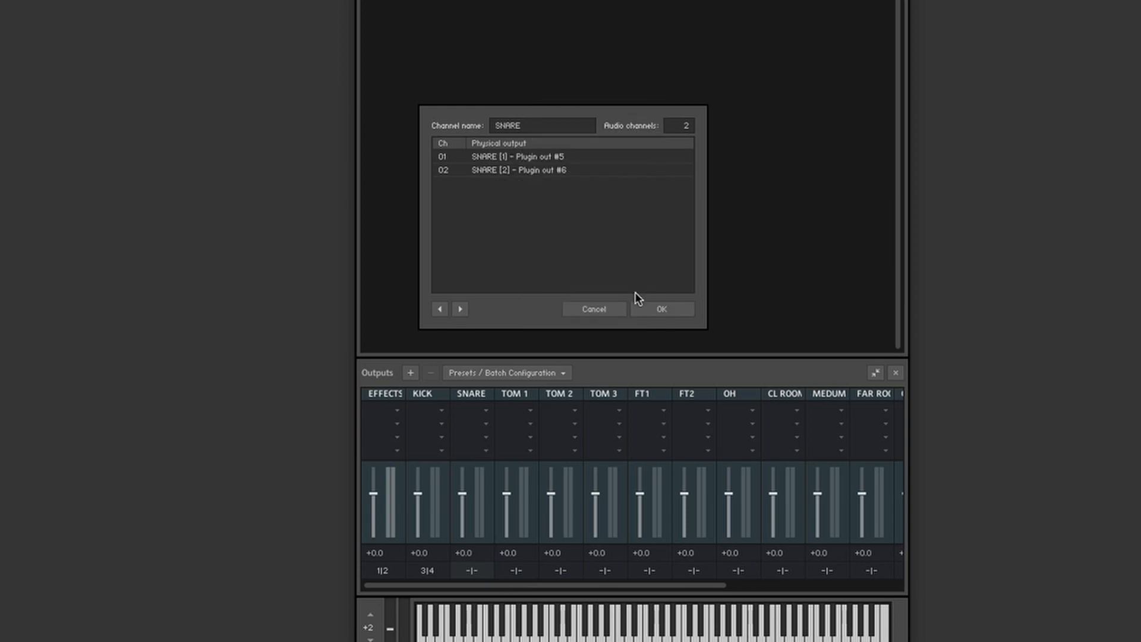
pyautogui.click(651, 310)
# - Assign the TOM 1 channel's two physical outputs to TOM 1 [1] and TOM 1 [2]
pyautogui.click(517, 569)
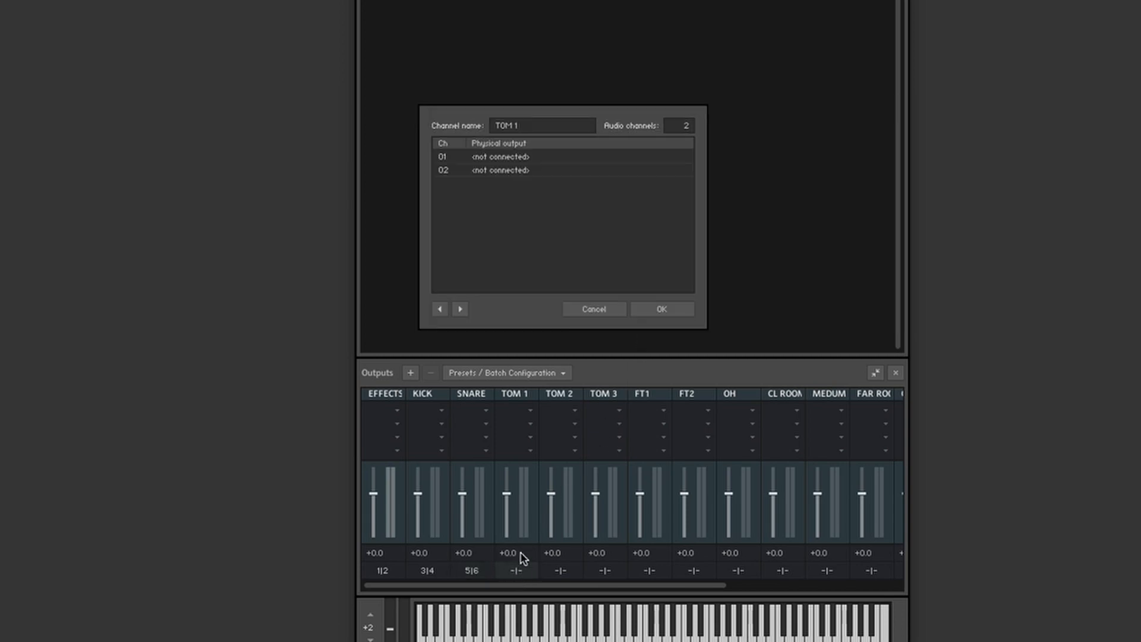
pyautogui.click(522, 157)
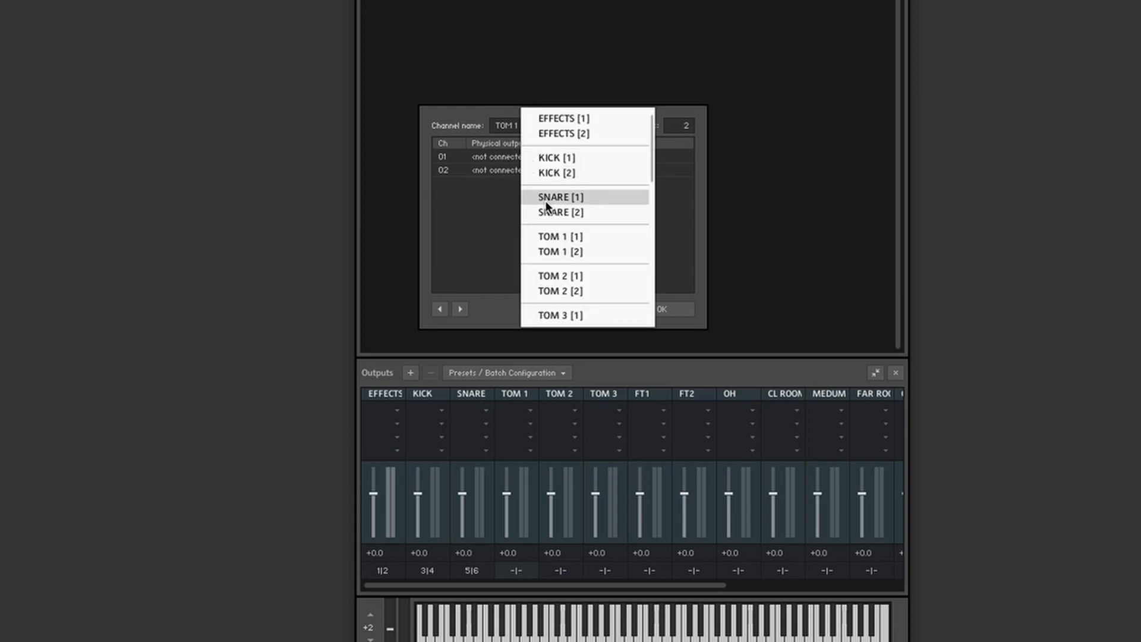
pyautogui.click(586, 236)
pyautogui.click(527, 171)
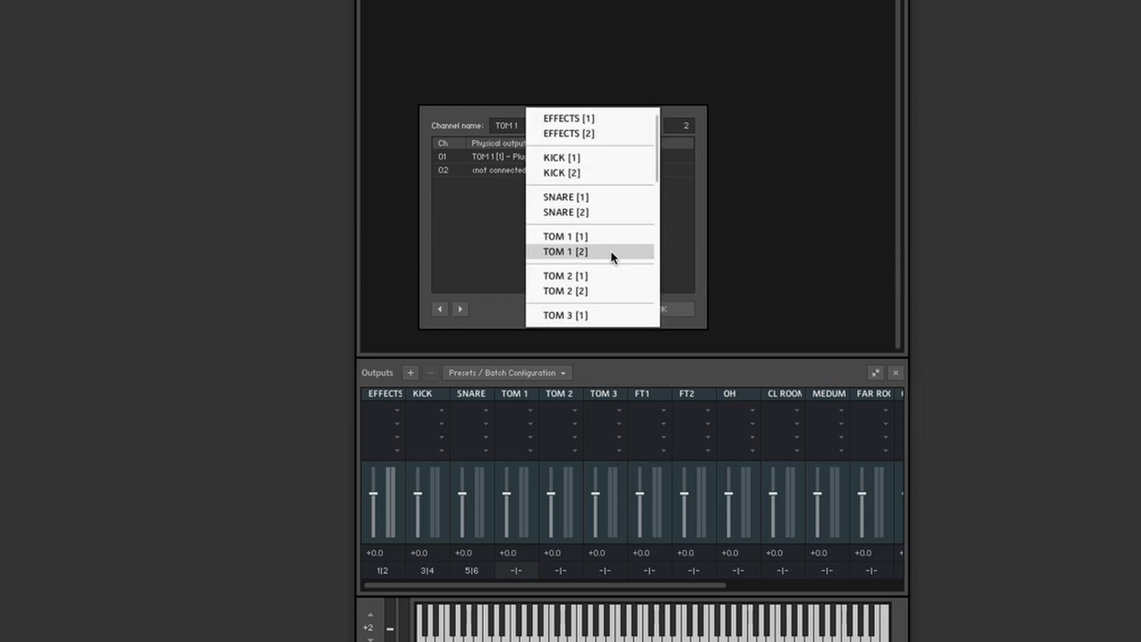
pyautogui.click(612, 253)
pyautogui.click(660, 308)
# - Assign the TOM 2 channel's two physical outputs to TOM 2 [1] and TOM 2 [2]
pyautogui.click(562, 571)
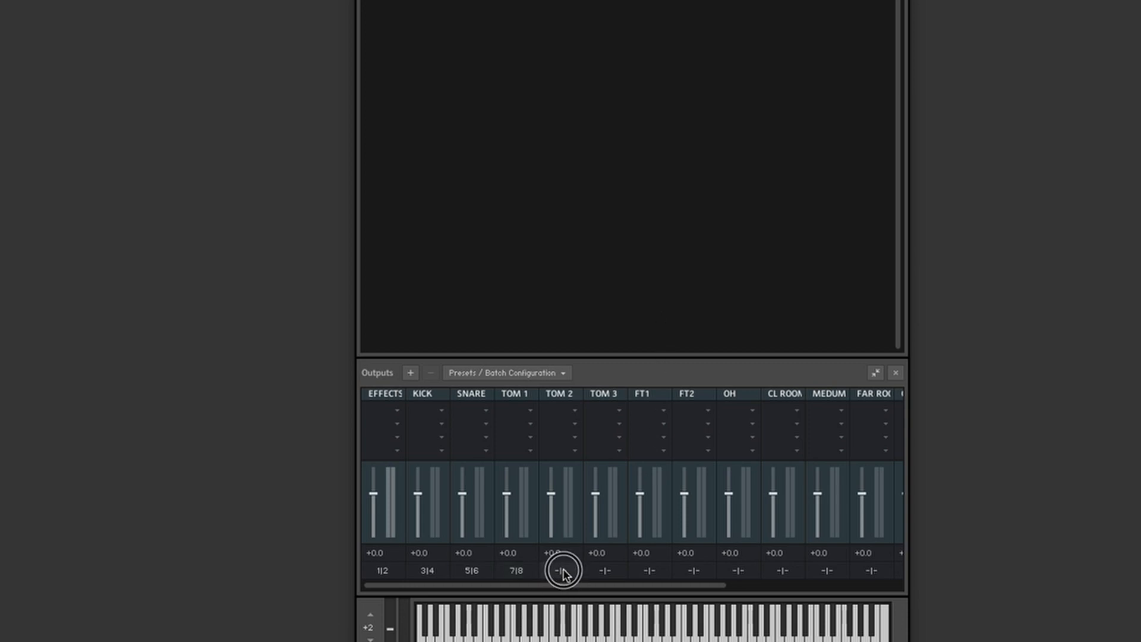
pyautogui.click(523, 157)
pyautogui.click(598, 279)
pyautogui.click(523, 171)
pyautogui.click(595, 288)
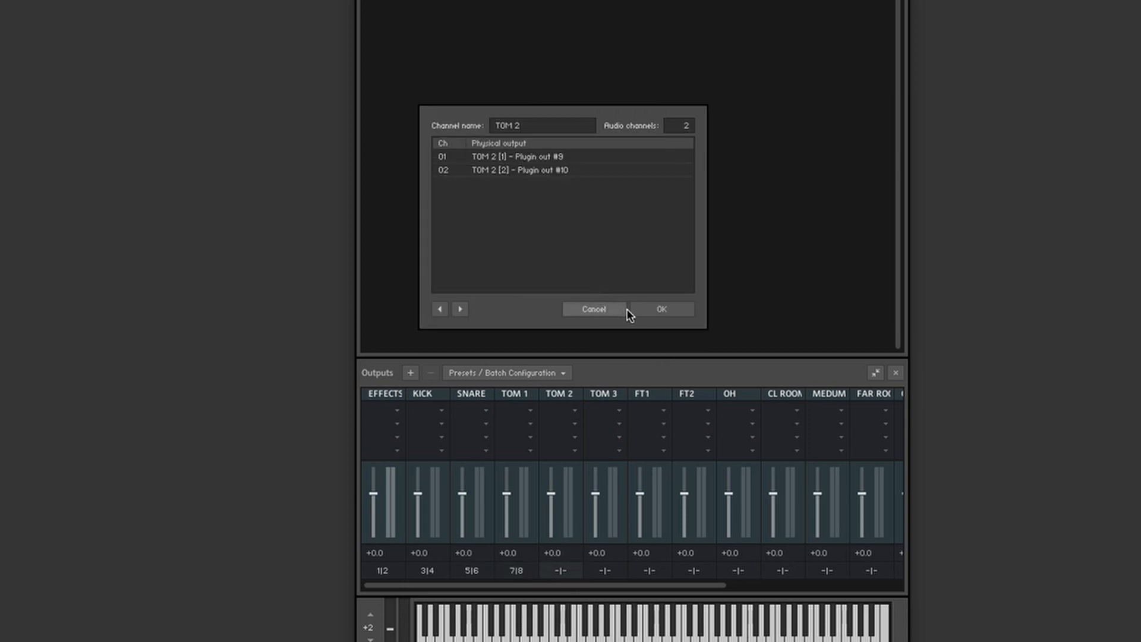
pyautogui.click(652, 309)
# - Assign the TOM 3 channel's two physical outputs to TOM 3 [1] and TOM 3 [2]
pyautogui.hscroll(1, 596, 587)
pyautogui.click(586, 571)
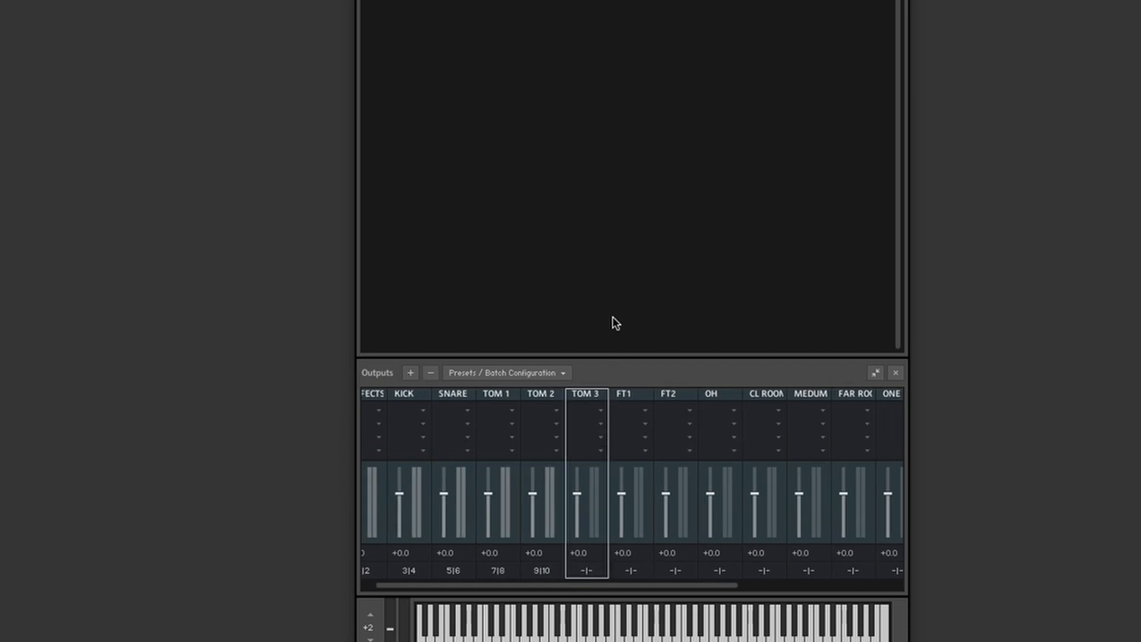
pyautogui.click(589, 571)
pyautogui.click(522, 158)
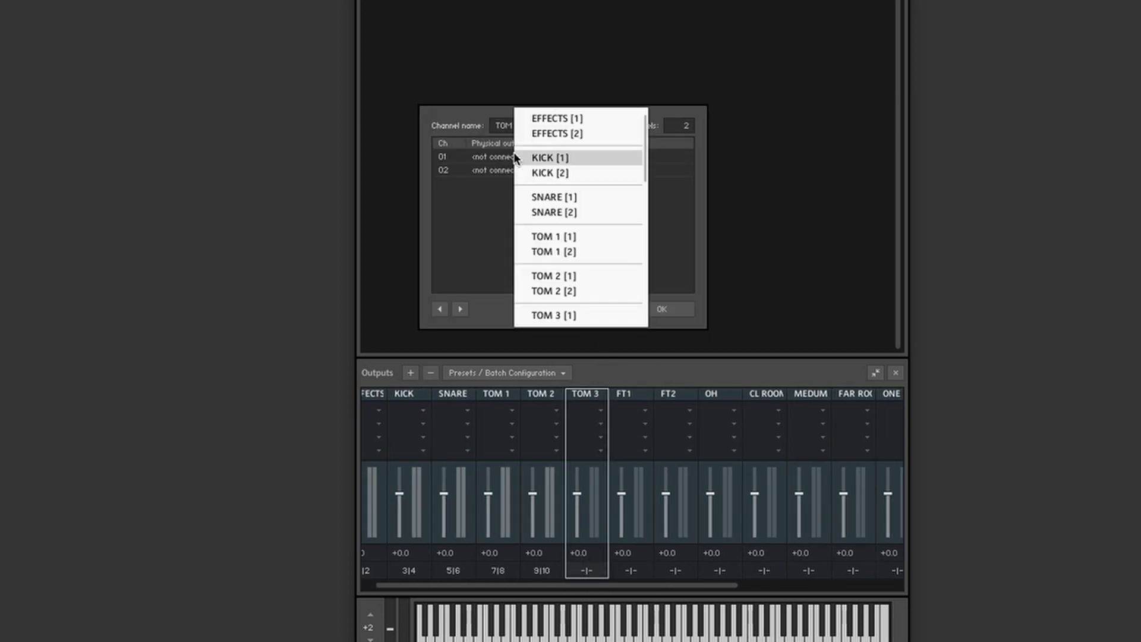
pyautogui.scroll(-3, 598, 291)
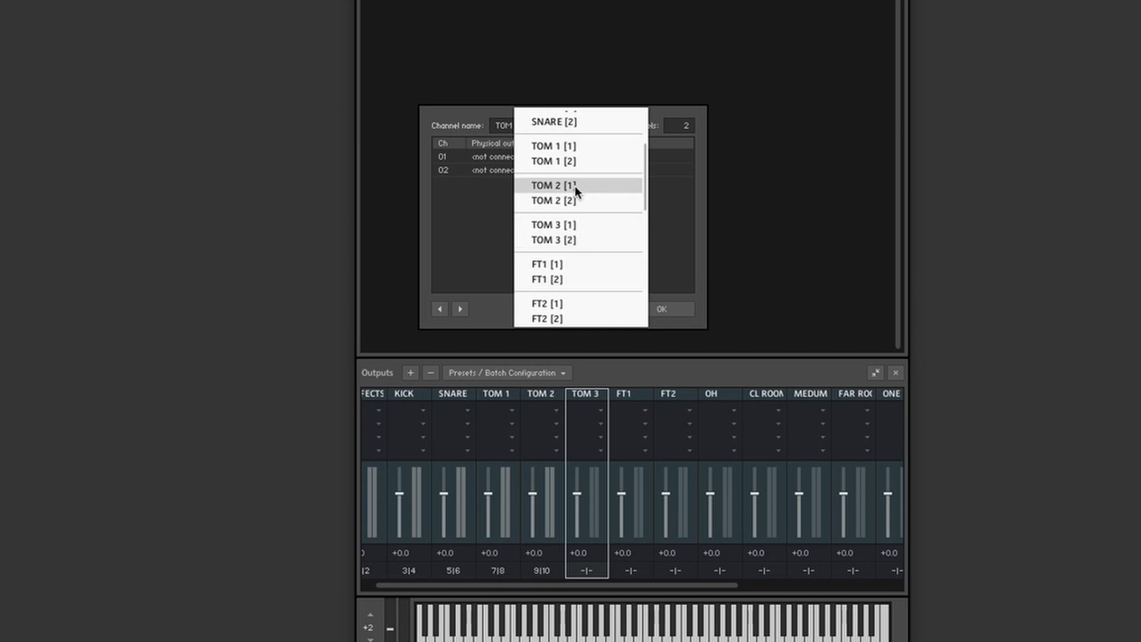
pyautogui.click(569, 226)
pyautogui.click(526, 171)
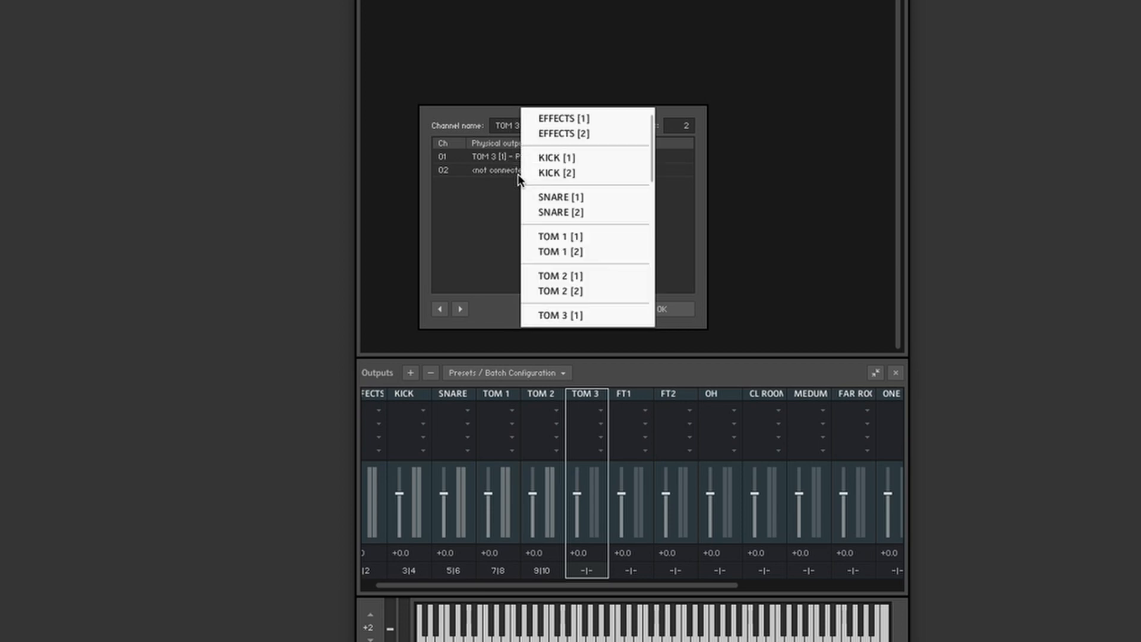
pyautogui.scroll(-3, 597, 297)
pyautogui.click(576, 247)
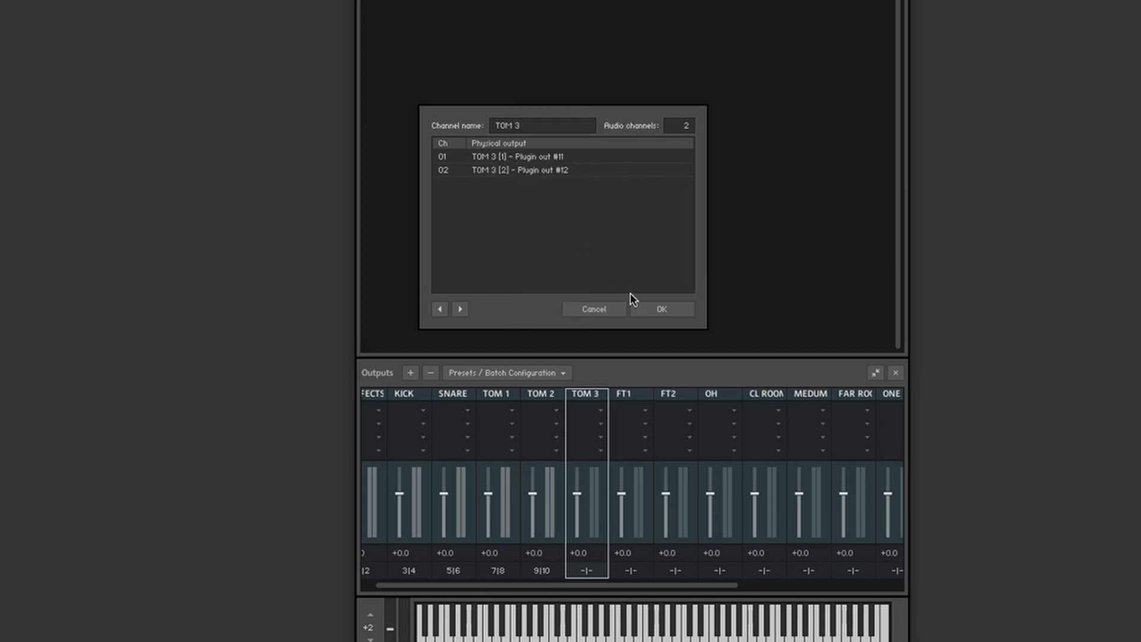
pyautogui.click(650, 309)
# - Assign the FT1 channel's two physical outputs to FT1 [1] and FT1 [2]
pyautogui.click(631, 571)
pyautogui.click(542, 157)
pyautogui.scroll(-3, 579, 289)
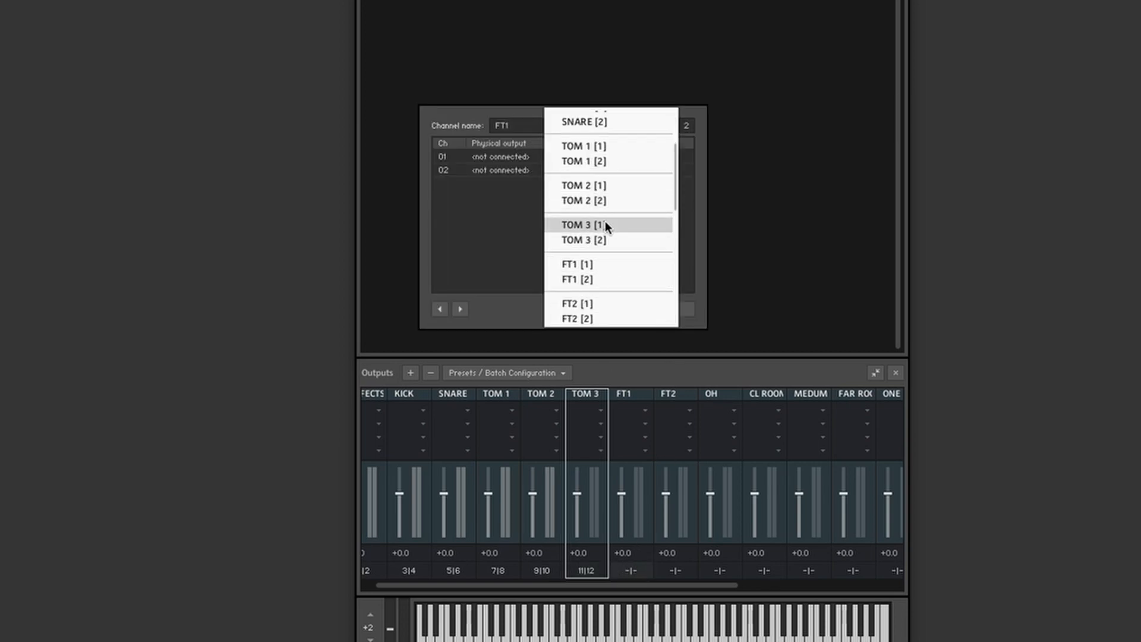
pyautogui.click(593, 267)
pyautogui.click(523, 170)
pyautogui.scroll(-3, 606, 292)
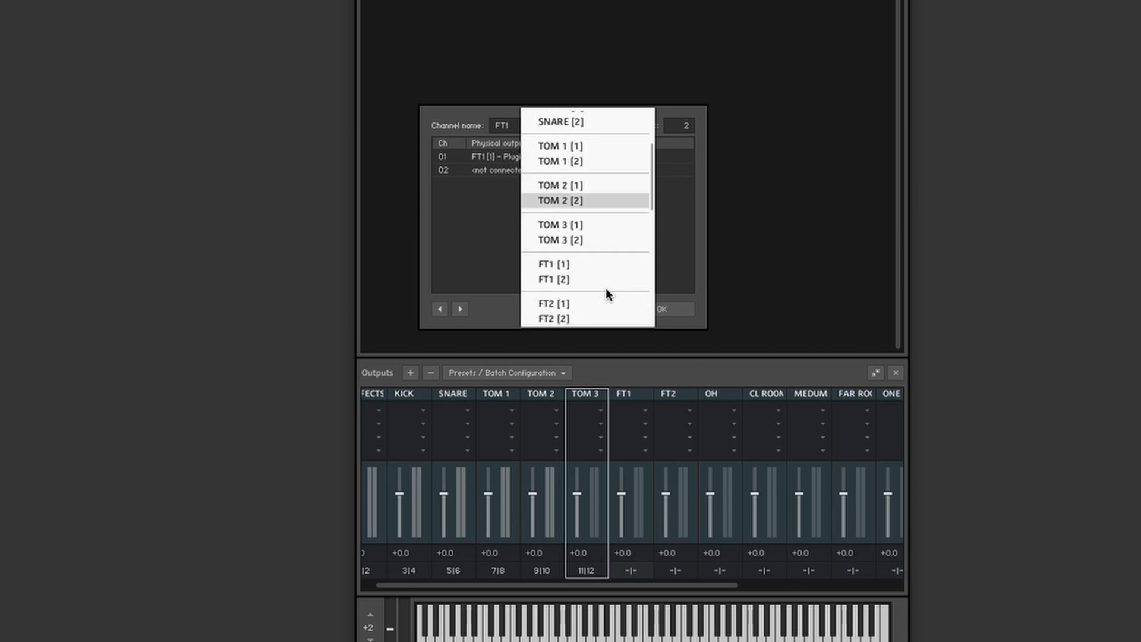
pyautogui.click(579, 276)
pyautogui.click(657, 308)
# - Assign the FT2 channel's two physical outputs to FT2 [1] and FT2 [2]
pyautogui.click(671, 568)
pyautogui.click(537, 159)
pyautogui.scroll(-5, 607, 279)
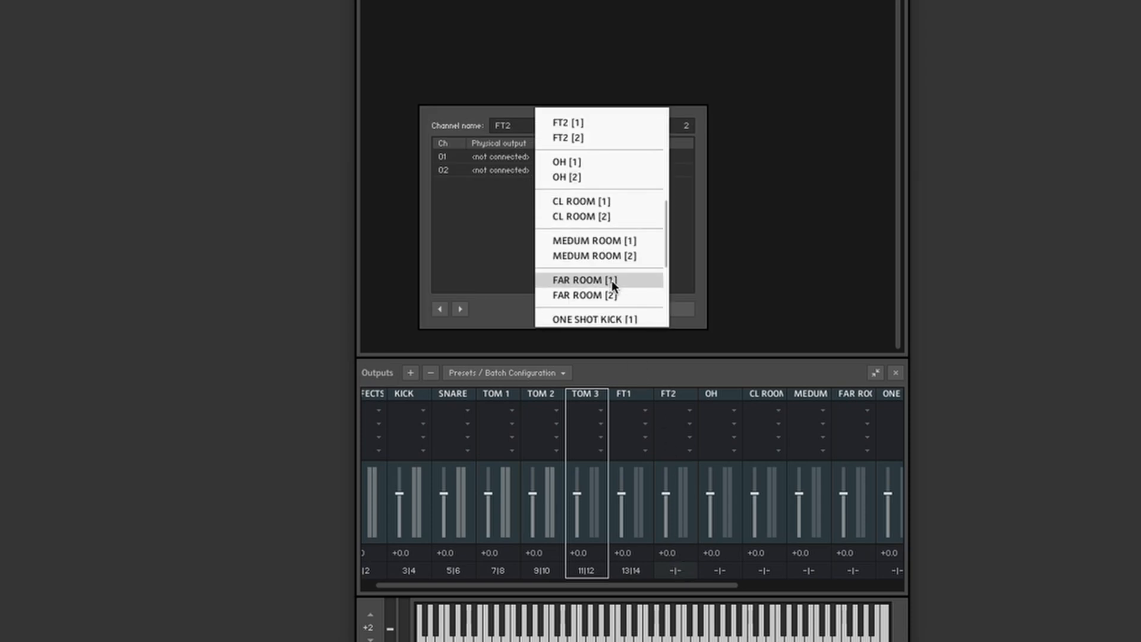
pyautogui.click(589, 123)
pyautogui.click(536, 172)
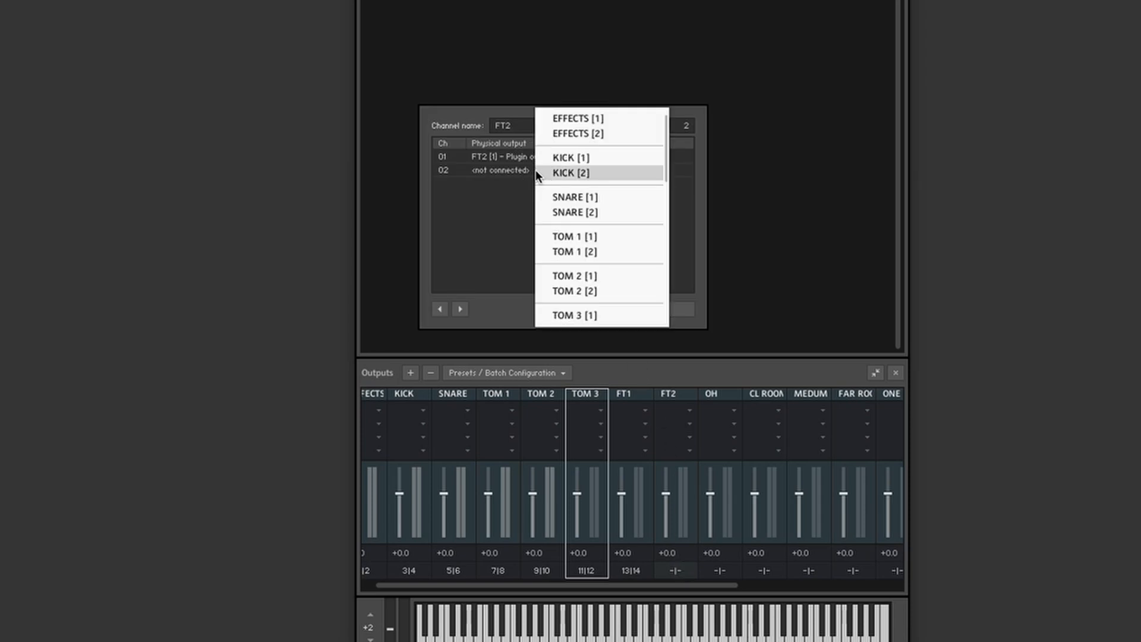
pyautogui.scroll(-3, 603, 217)
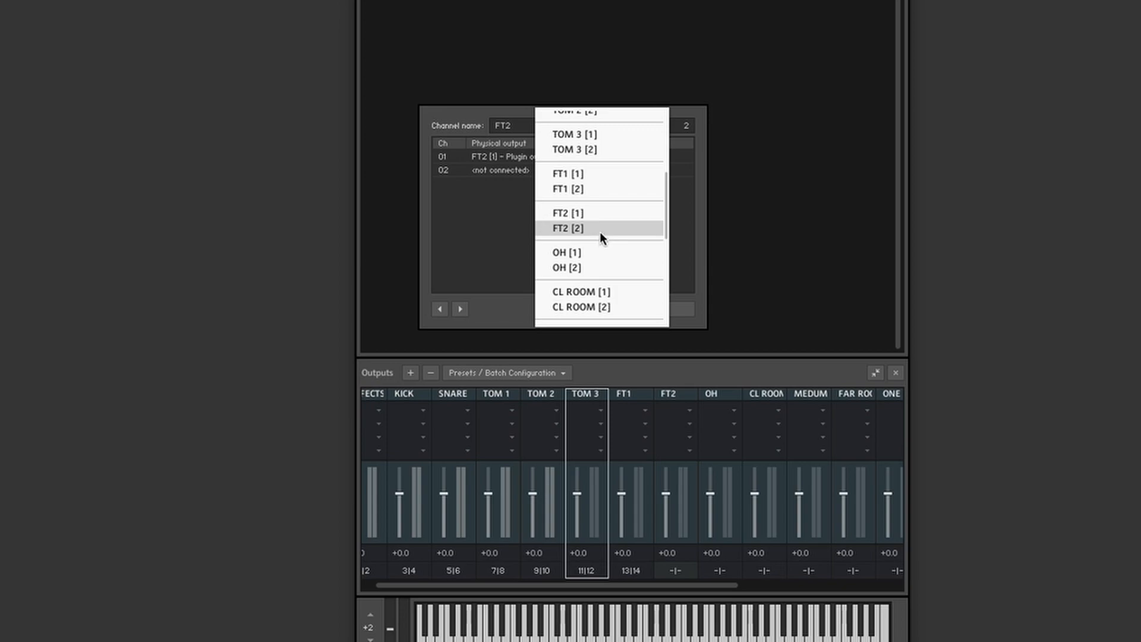
pyautogui.click(601, 229)
pyautogui.click(653, 308)
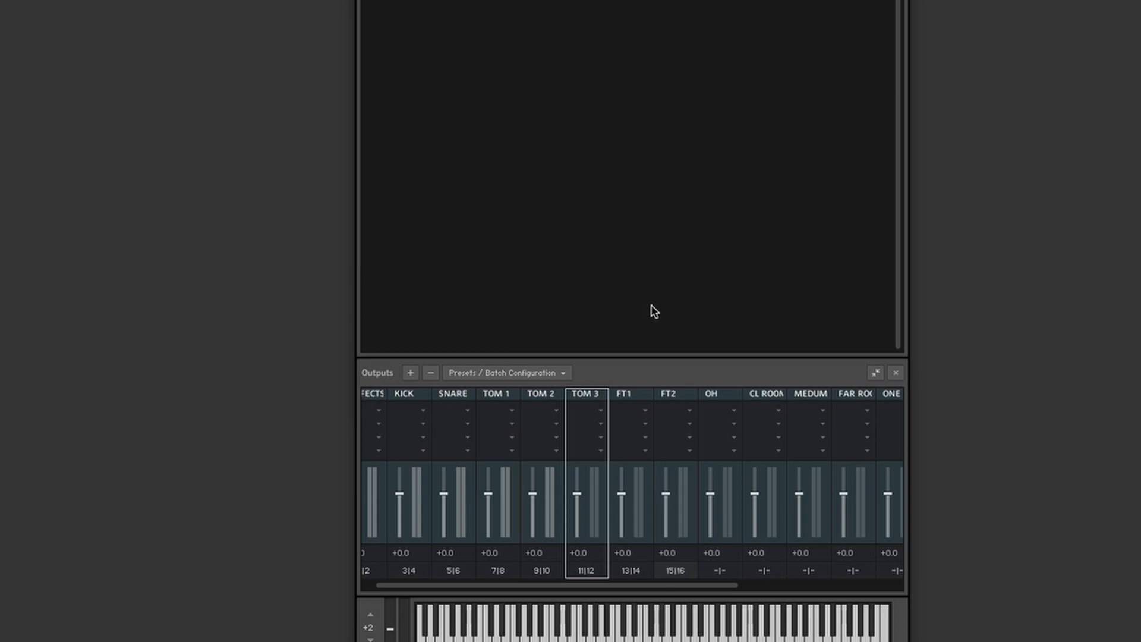
# - Assign the OH channel's two physical outputs to OH [1] and OH [2]
pyautogui.click(721, 572)
pyautogui.click(555, 171)
pyautogui.scroll(-3, 596, 272)
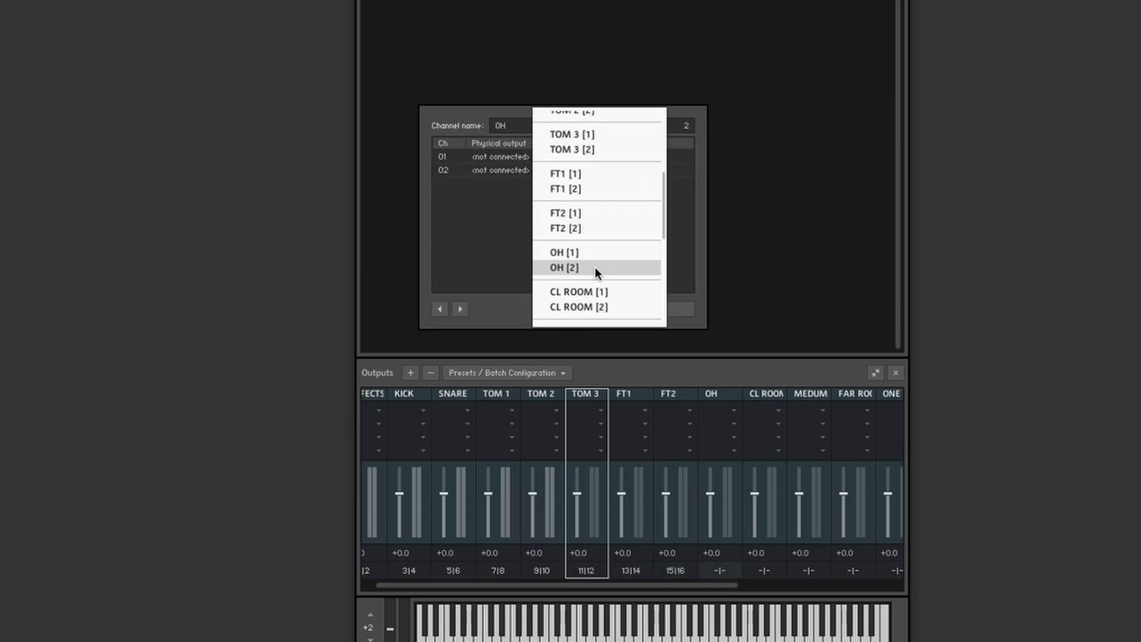
pyautogui.click(589, 252)
pyautogui.click(512, 171)
pyautogui.scroll(-3, 574, 268)
pyautogui.click(572, 268)
pyautogui.click(657, 309)
# - Assign the CL ROOM channel's two physical outputs to CL ROOM [1] and CL ROOM [2]
pyautogui.click(765, 572)
pyautogui.click(478, 158)
pyautogui.scroll(-5, 548, 270)
pyautogui.scroll(2, 550, 229)
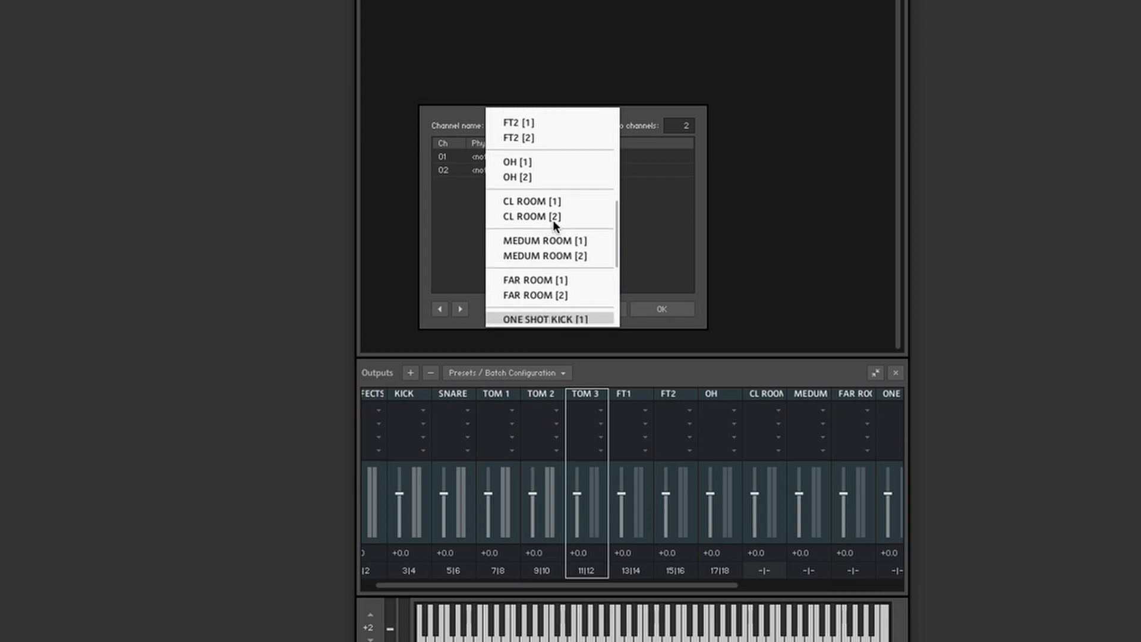
pyautogui.click(541, 202)
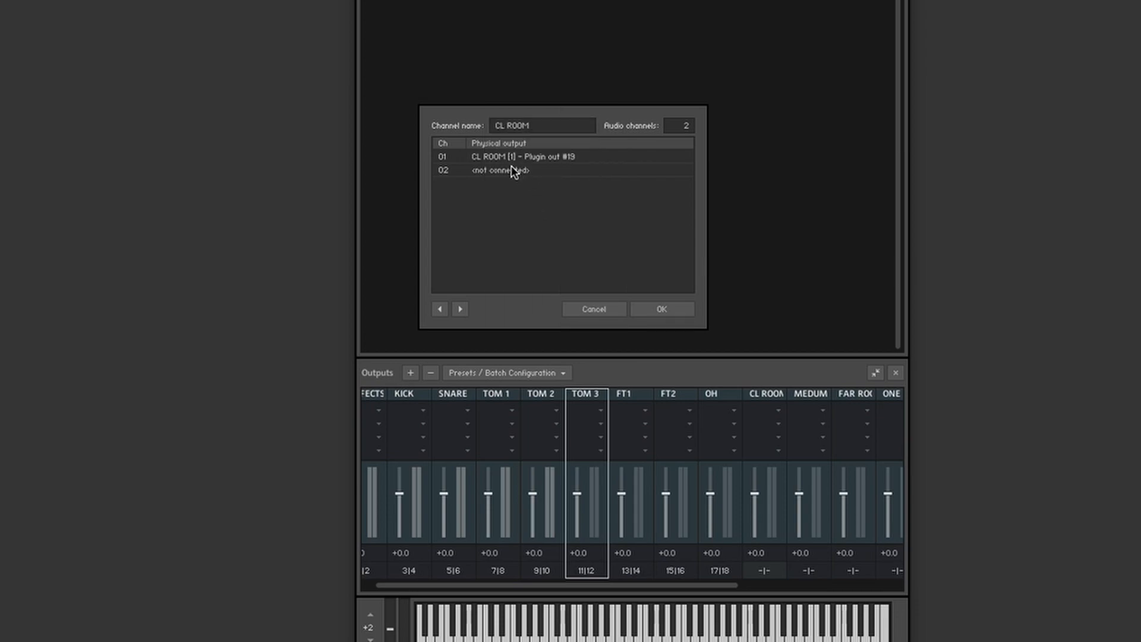
pyautogui.click(513, 173)
pyautogui.scroll(-5, 540, 224)
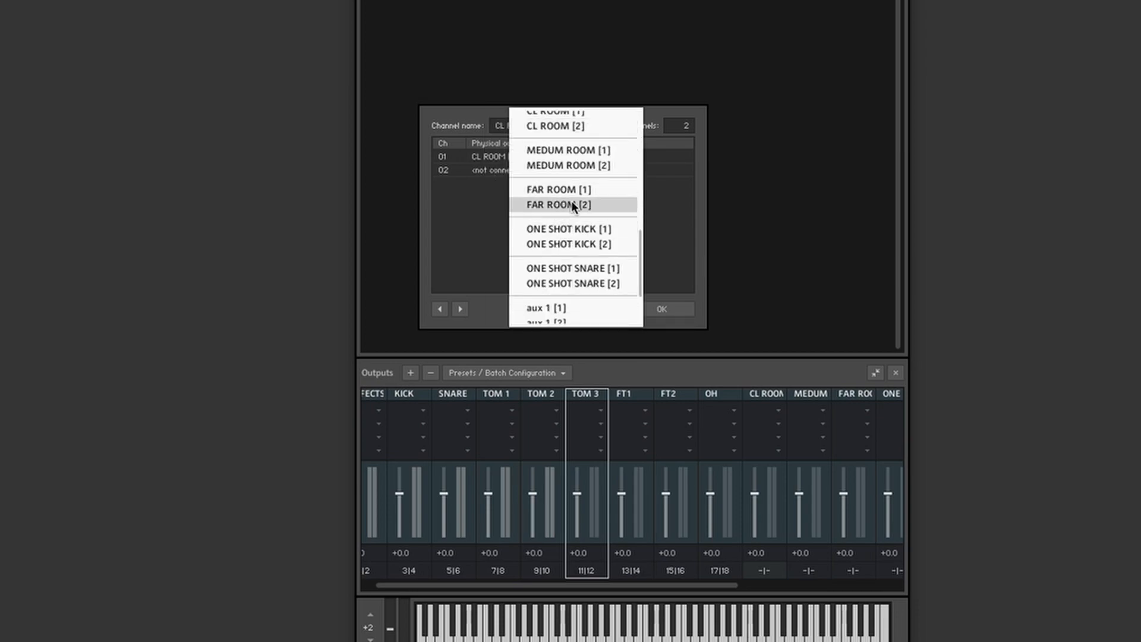
pyautogui.click(571, 123)
pyautogui.click(660, 307)
# - Assign the MEDUM ROOM channel's two physical outputs to MEDUM ROOM [1] and MEDUM ROOM [2]
pyautogui.click(809, 570)
pyautogui.click(514, 157)
pyautogui.scroll(-6, 591, 238)
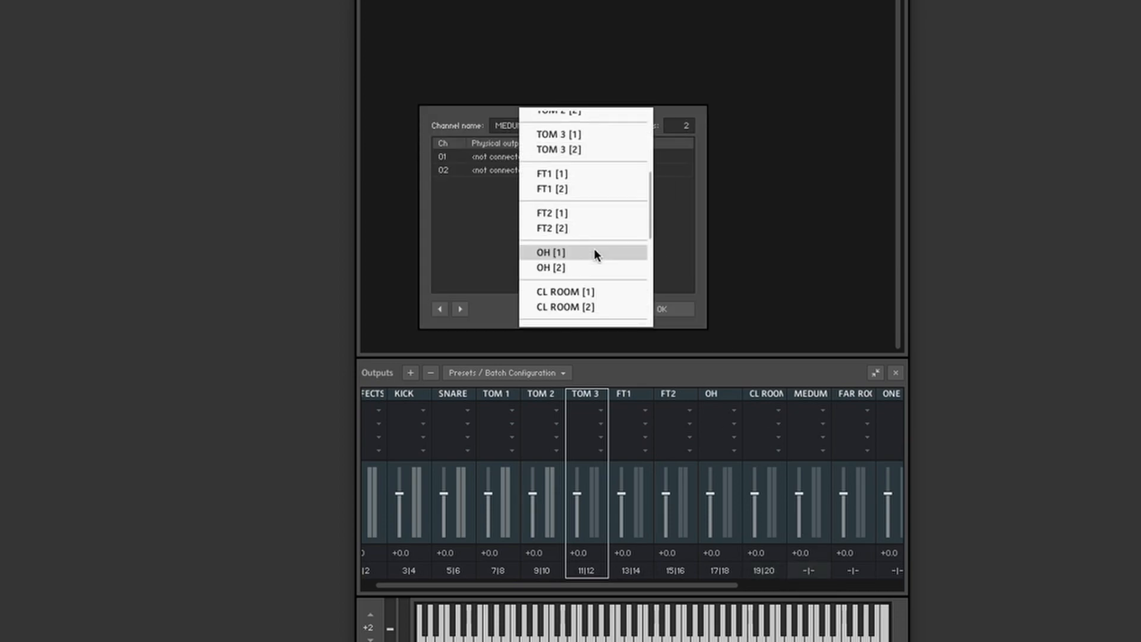
pyautogui.scroll(-3, 594, 255)
pyautogui.click(581, 148)
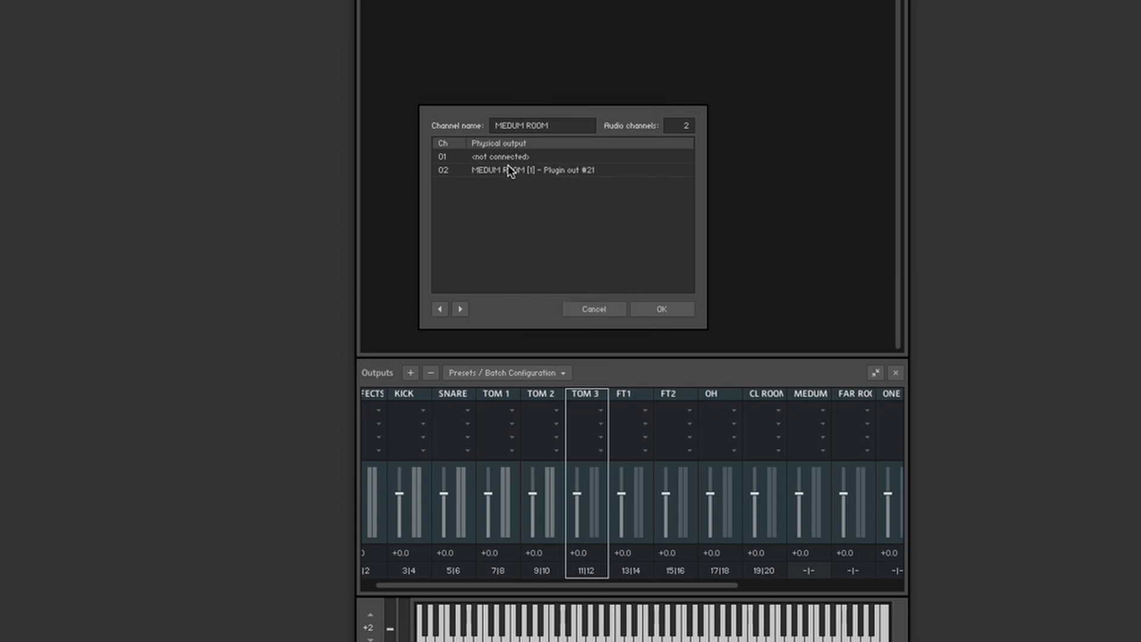
pyautogui.click(509, 160)
pyautogui.scroll(-6, 600, 268)
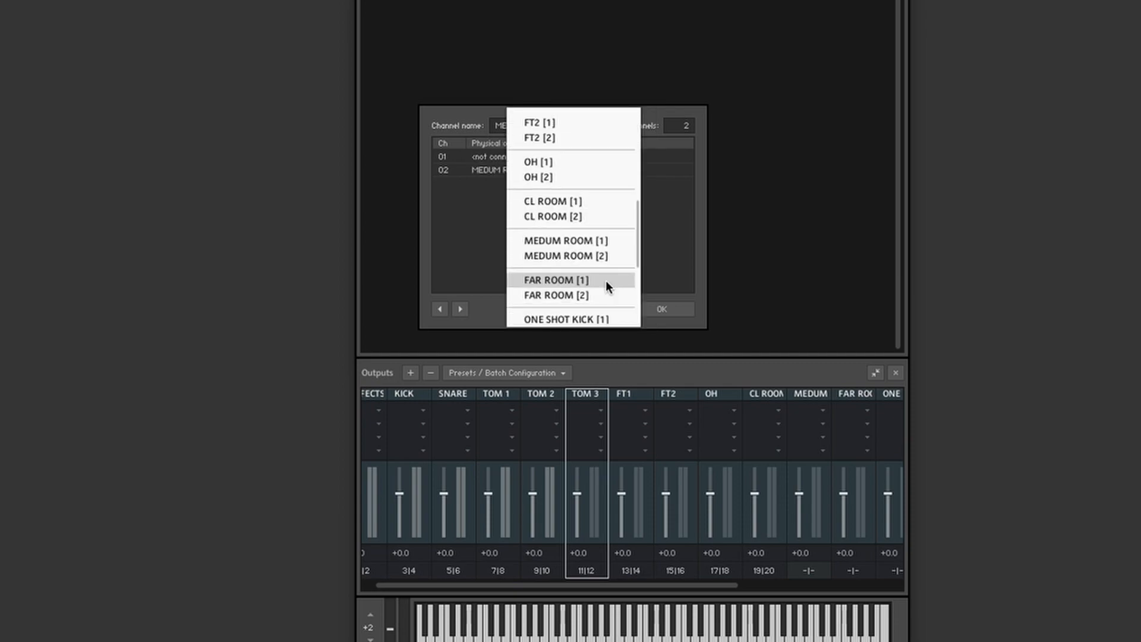
pyautogui.click(590, 239)
pyautogui.click(545, 169)
pyautogui.scroll(-8, 629, 267)
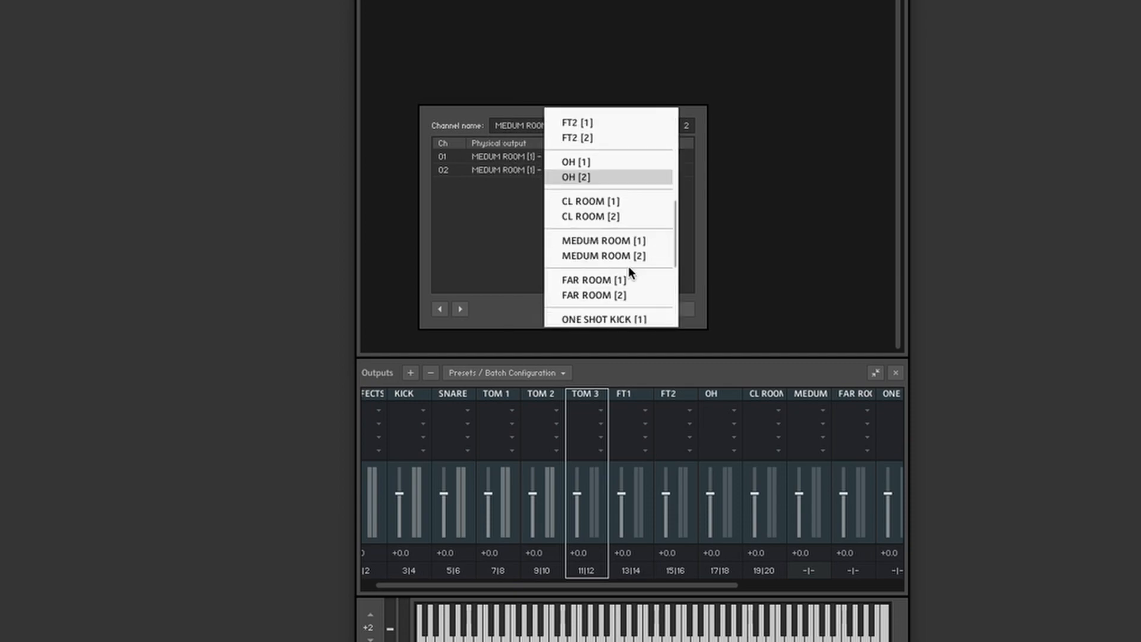
pyautogui.click(603, 165)
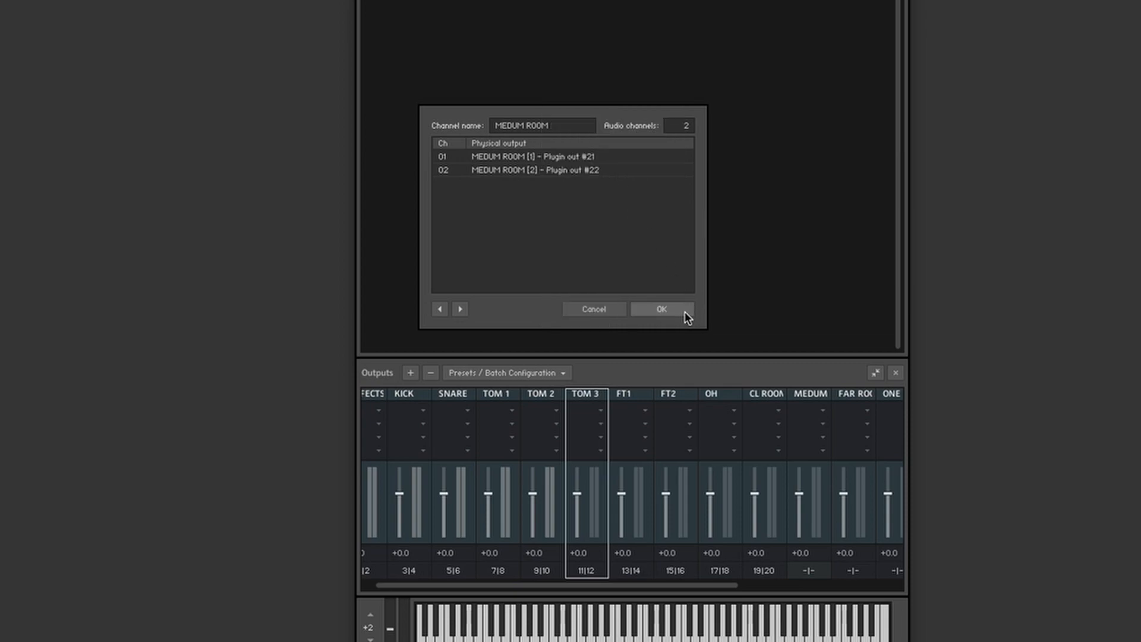
pyautogui.click(686, 312)
# - Assign the FAR ROOM channel's two physical outputs to FAR ROOM [1] and FAR ROOM [2]
pyautogui.moveTo(690, 586); pyautogui.dragTo(763, 589)
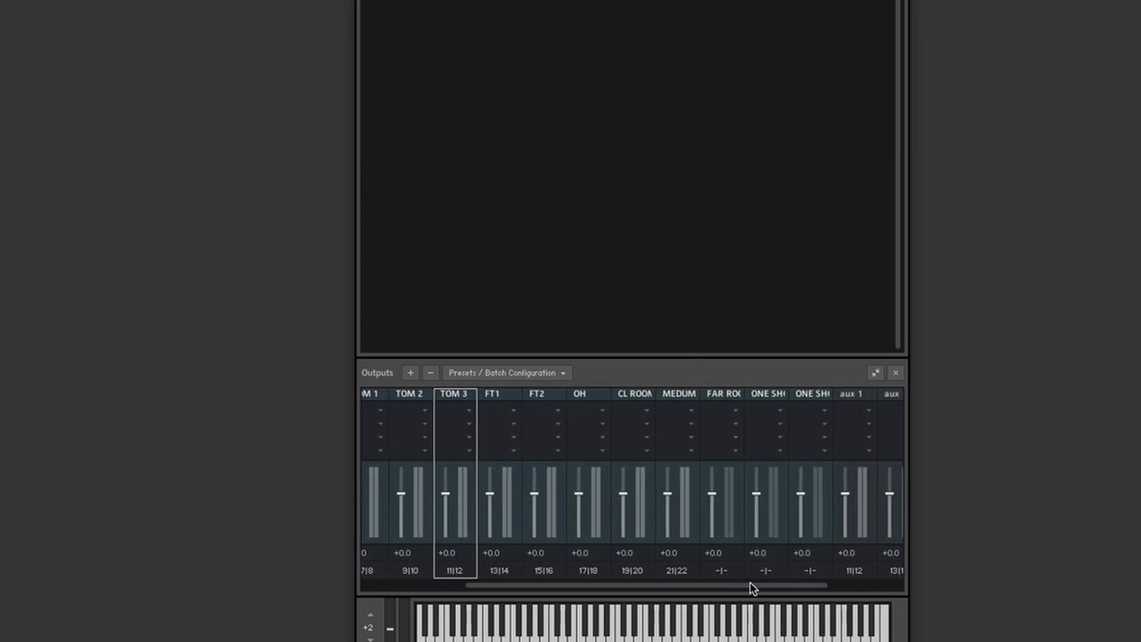
pyautogui.click(717, 570)
pyautogui.click(540, 168)
pyautogui.scroll(-10, 576, 262)
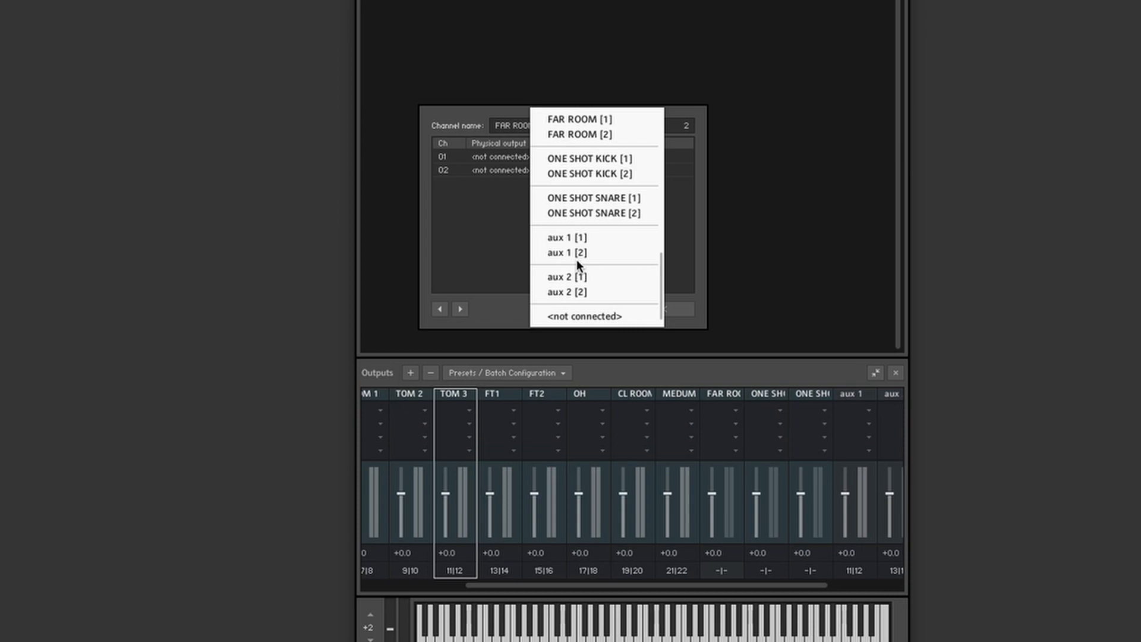
pyautogui.click(600, 119)
pyautogui.click(538, 170)
pyautogui.scroll(-5, 590, 220)
pyautogui.scroll(-3, 594, 237)
pyautogui.click(590, 205)
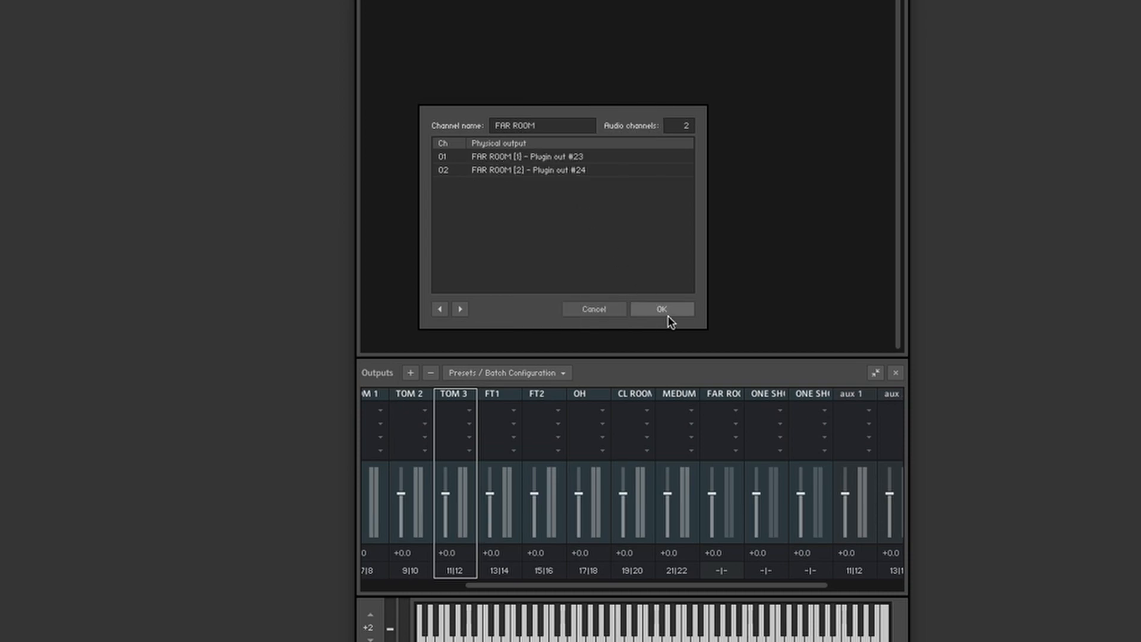
pyautogui.click(667, 312)
# - Assign the ONE SHOT KICK channel's two physical outputs to ONE SHOT KICK [1] and ONE SHOT KICK [2]
pyautogui.click(765, 570)
pyautogui.click(527, 169)
pyautogui.scroll(-10, 553, 250)
pyautogui.click(578, 158)
pyautogui.click(535, 171)
pyautogui.scroll(-5, 616, 297)
pyautogui.click(586, 243)
pyautogui.click(667, 309)
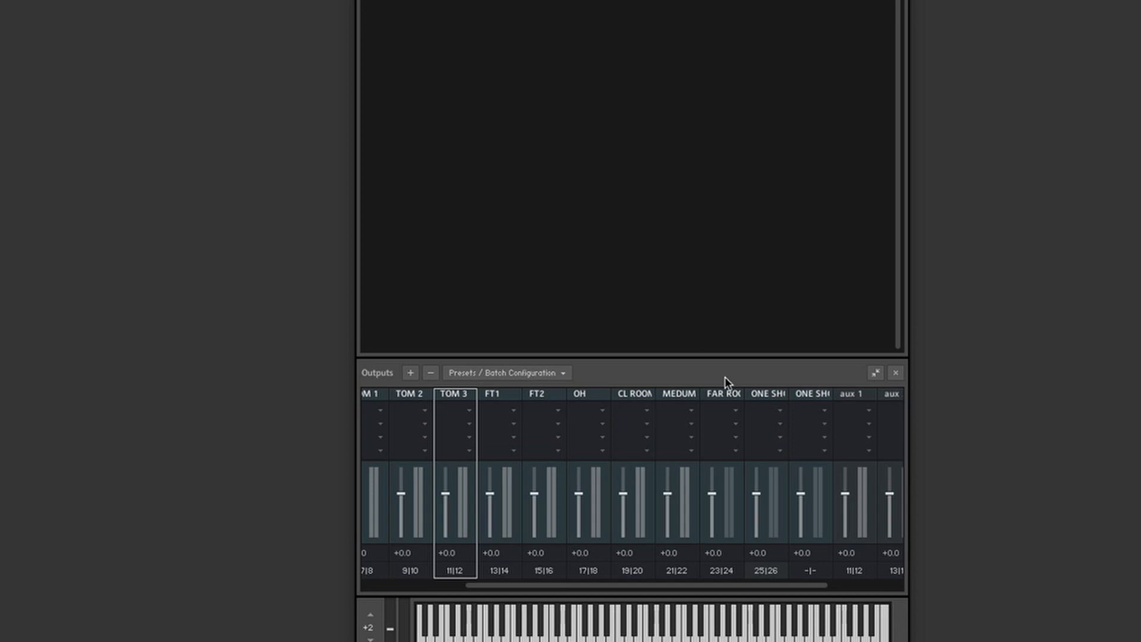
# - Assign the ONE SHOT SNARE channel's two physical outputs to ONE SHOT SNARE [1] and ONE SHOT SNARE [2]
pyautogui.click(811, 569)
pyautogui.click(523, 158)
pyautogui.scroll(-5, 565, 244)
pyautogui.click(589, 266)
pyautogui.click(523, 171)
pyautogui.scroll(-5, 598, 280)
pyautogui.click(589, 215)
pyautogui.click(664, 310)
# - Save the current output section state as the default for all formats
pyautogui.click(517, 373)
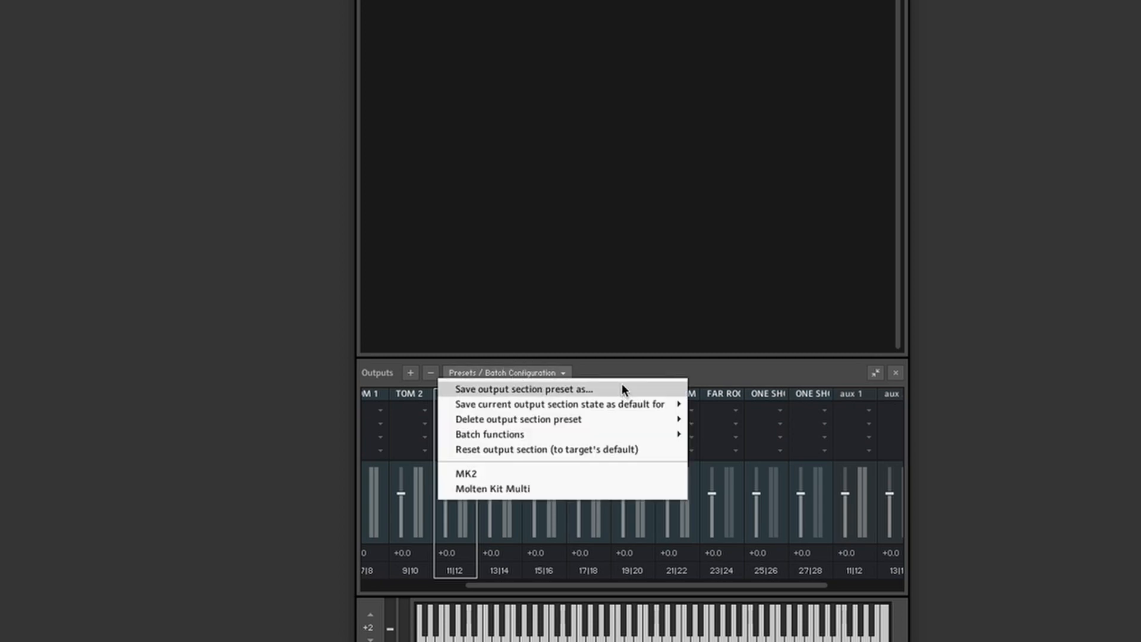
pyautogui.moveTo(604, 407)
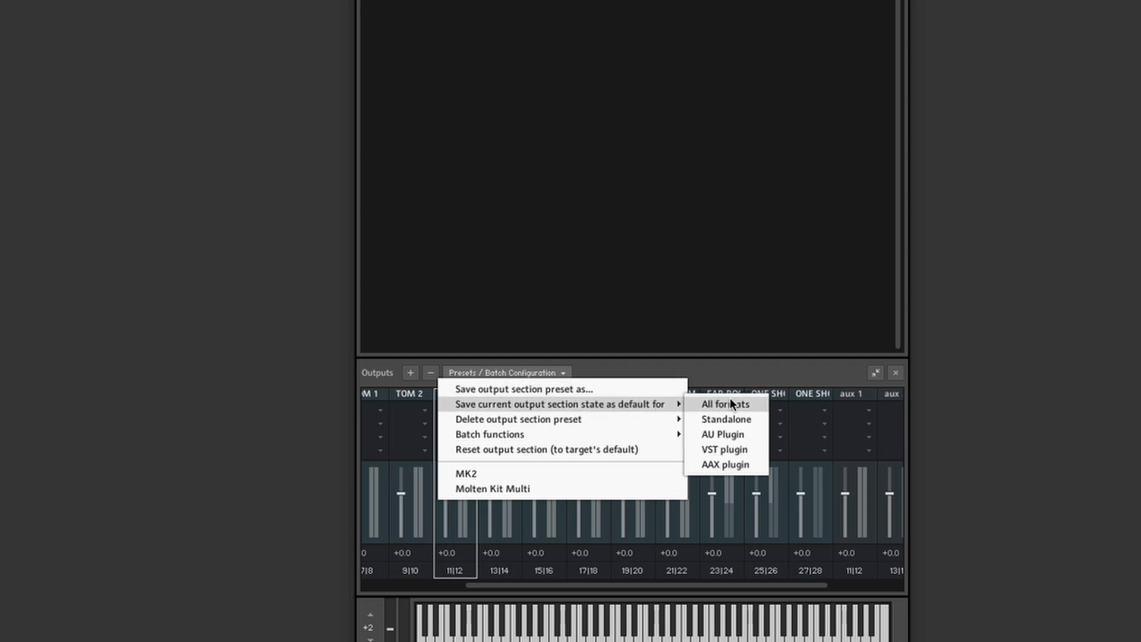
pyautogui.click(725, 403)
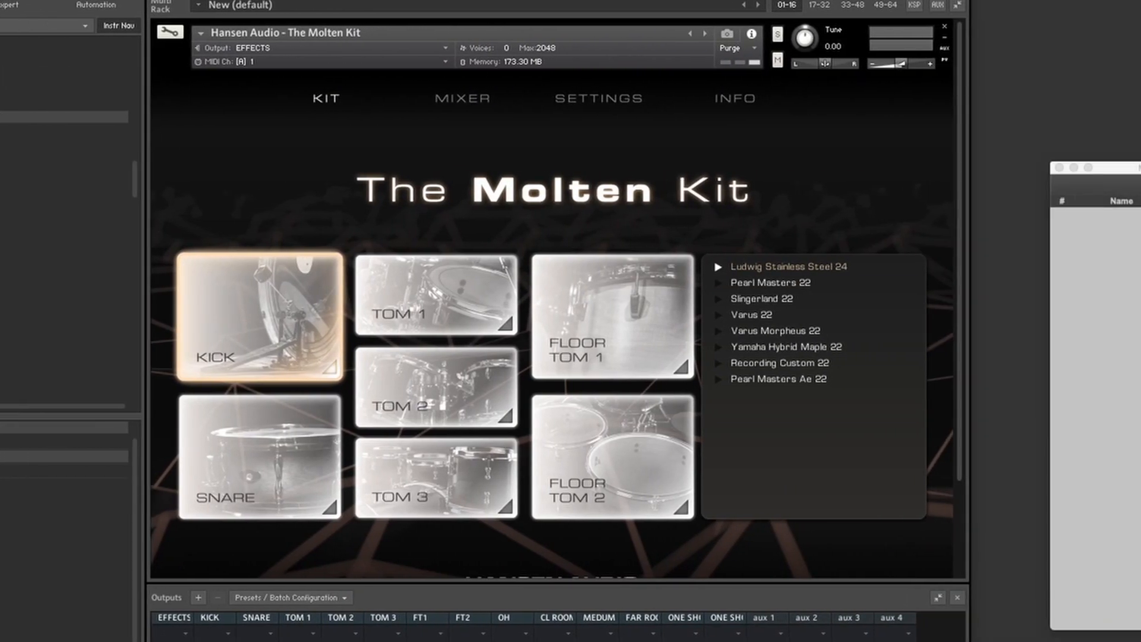
# - Show The Molten Kit's mixer and route the kick drum's KICK and SUB channels to the KICK output
pyautogui.scroll(-4, 552, 356)
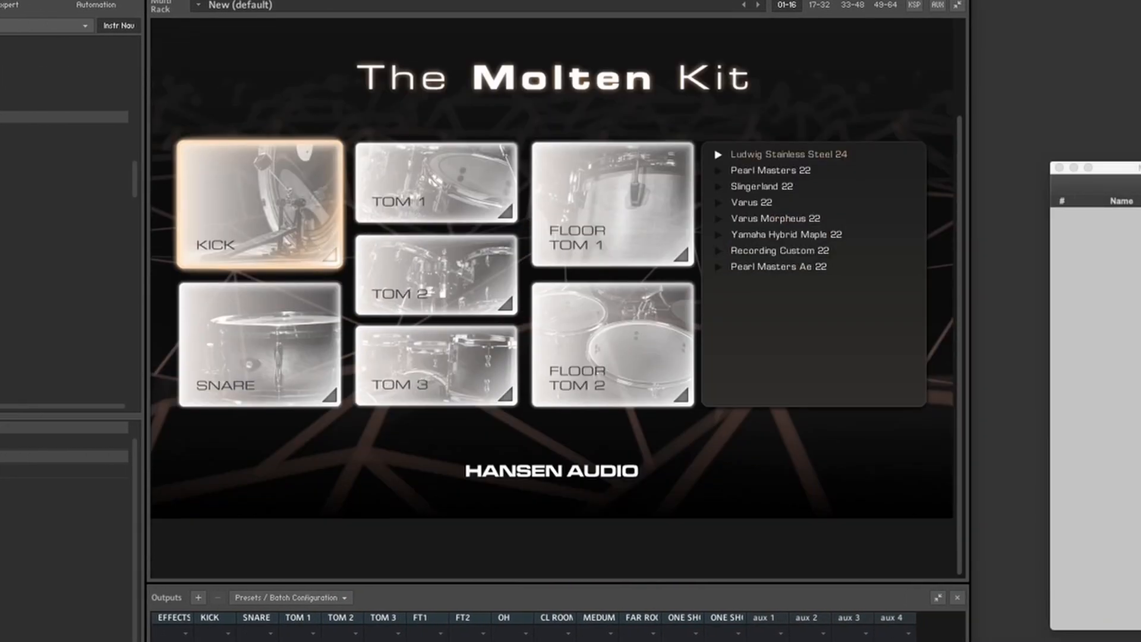
pyautogui.scroll(4, 553, 357)
pyautogui.click(462, 99)
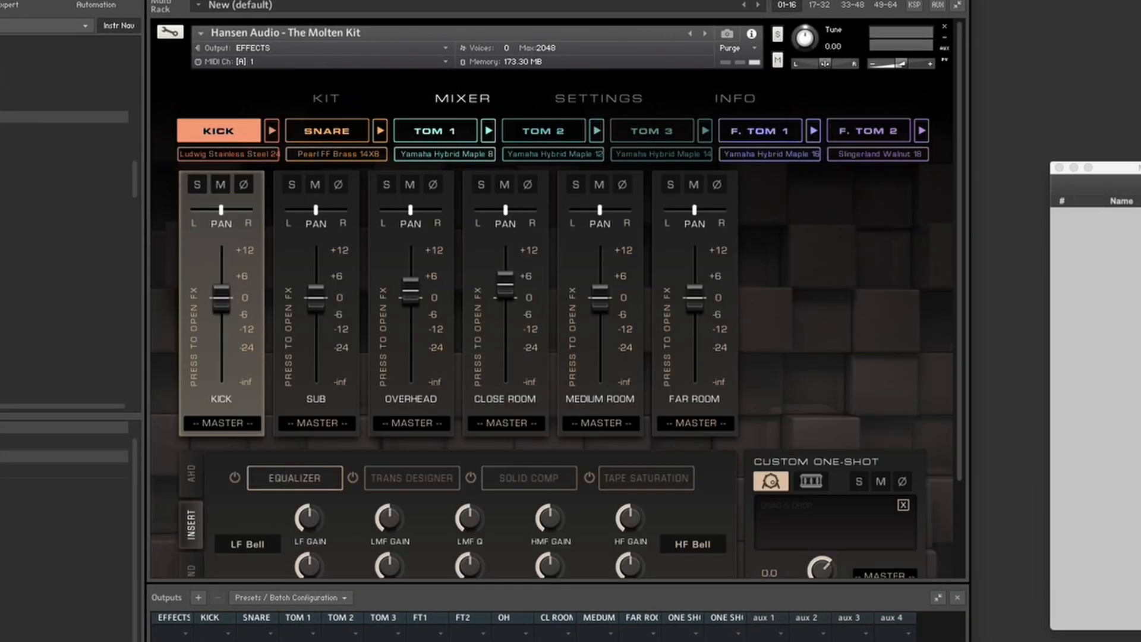
pyautogui.scroll(-4, 552, 297)
pyautogui.click(222, 311)
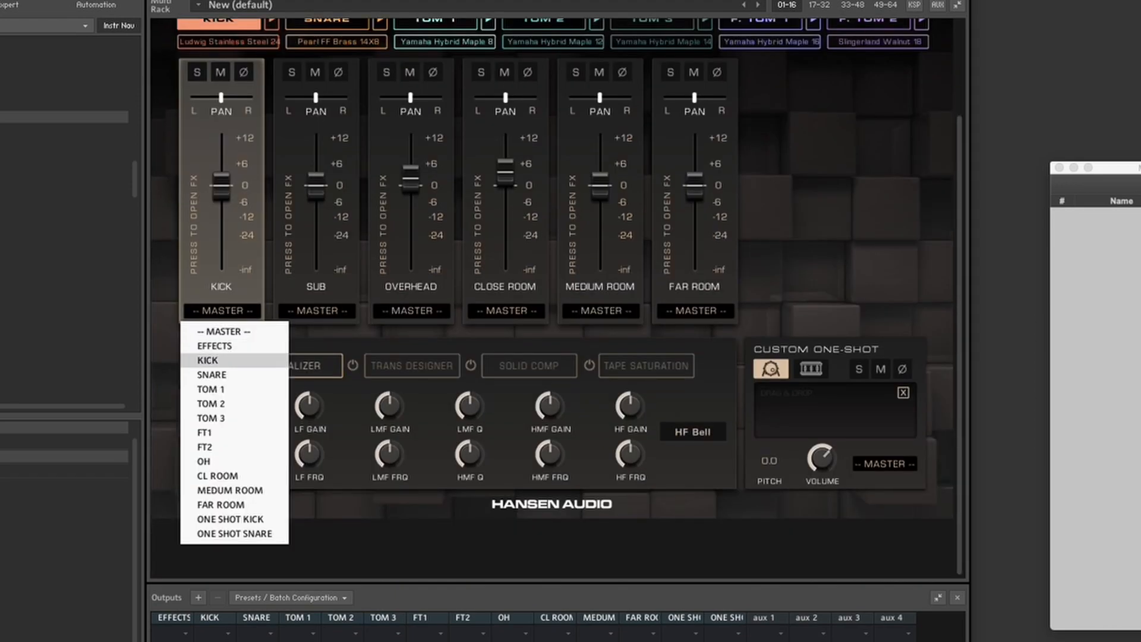
pyautogui.click(207, 360)
pyautogui.click(317, 311)
pyautogui.click(302, 360)
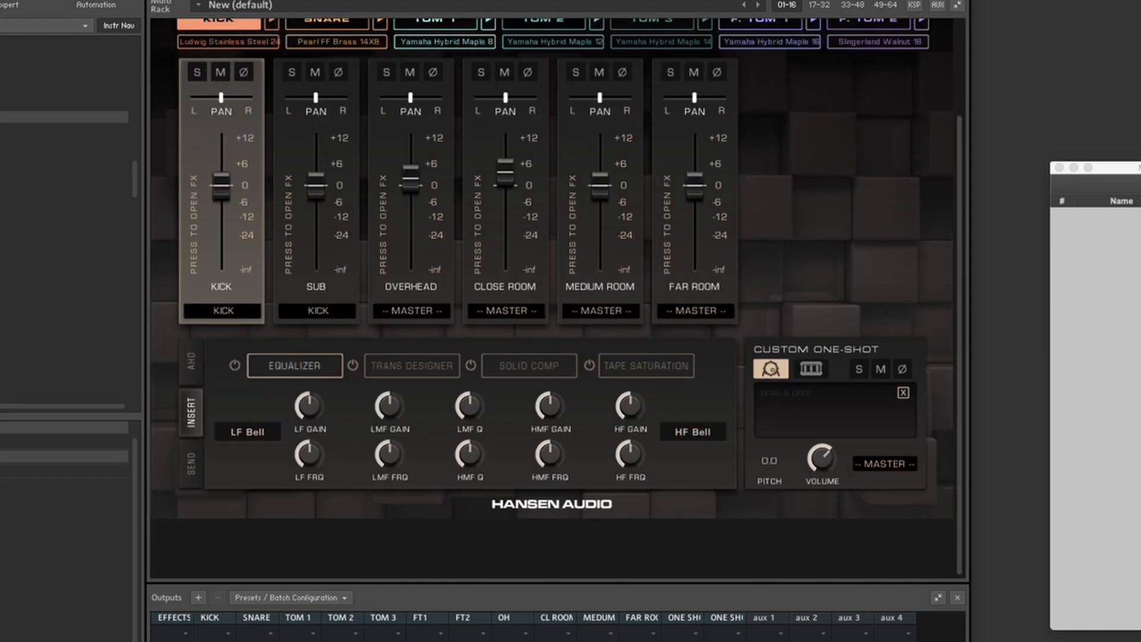
# - Route the kick's OVERHEAD, CLOSE ROOM, MEDIUM ROOM and FAR ROOM channels to OH, CL ROOM, MEDUM ROOM and FAR ROOM
pyautogui.click(411, 311)
pyautogui.click(395, 461)
pyautogui.click(507, 311)
pyautogui.click(499, 476)
pyautogui.click(601, 311)
pyautogui.click(608, 490)
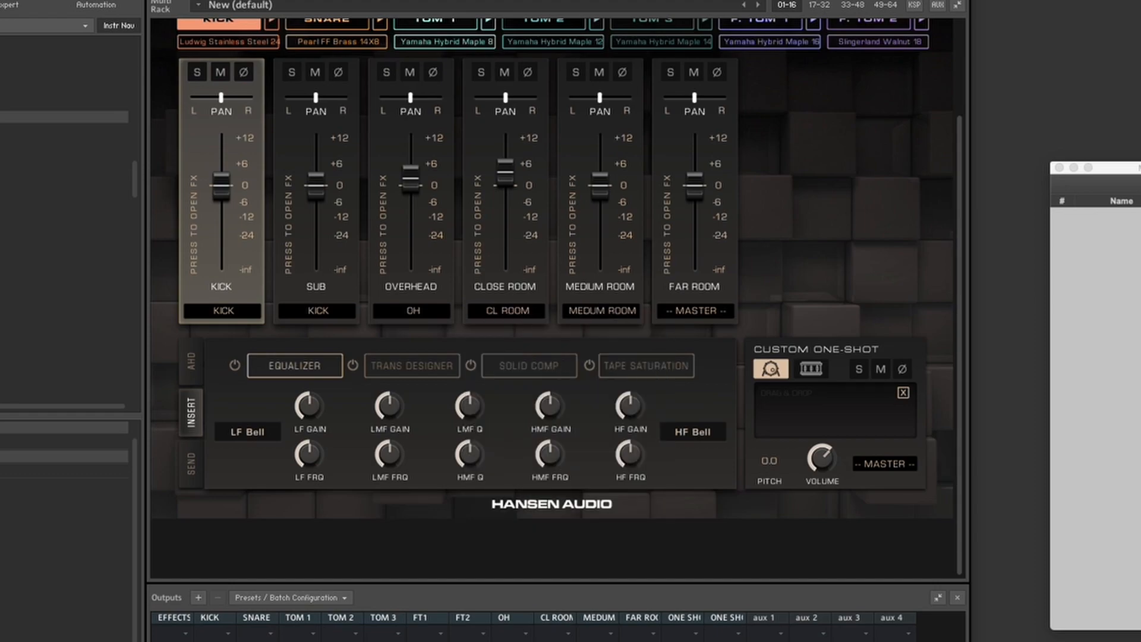
pyautogui.click(697, 311)
pyautogui.click(694, 505)
# - Route the kick custom one-shot to the KICK output and the snare custom one-shot to the SNARE output
pyautogui.scroll(3, 553, 297)
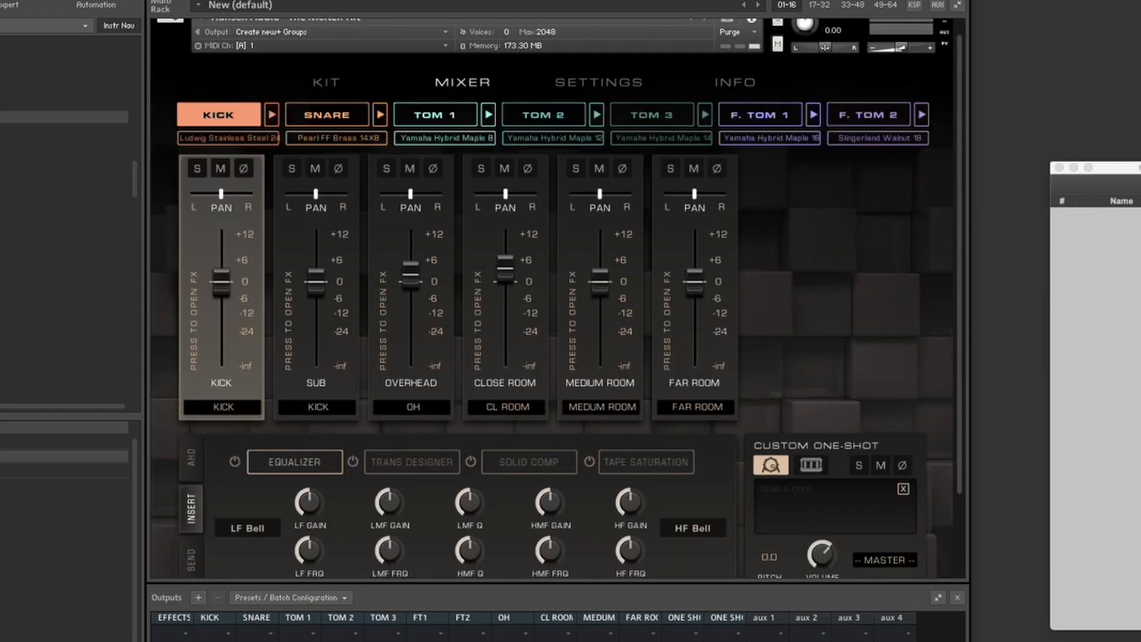
pyautogui.scroll(-2, 553, 297)
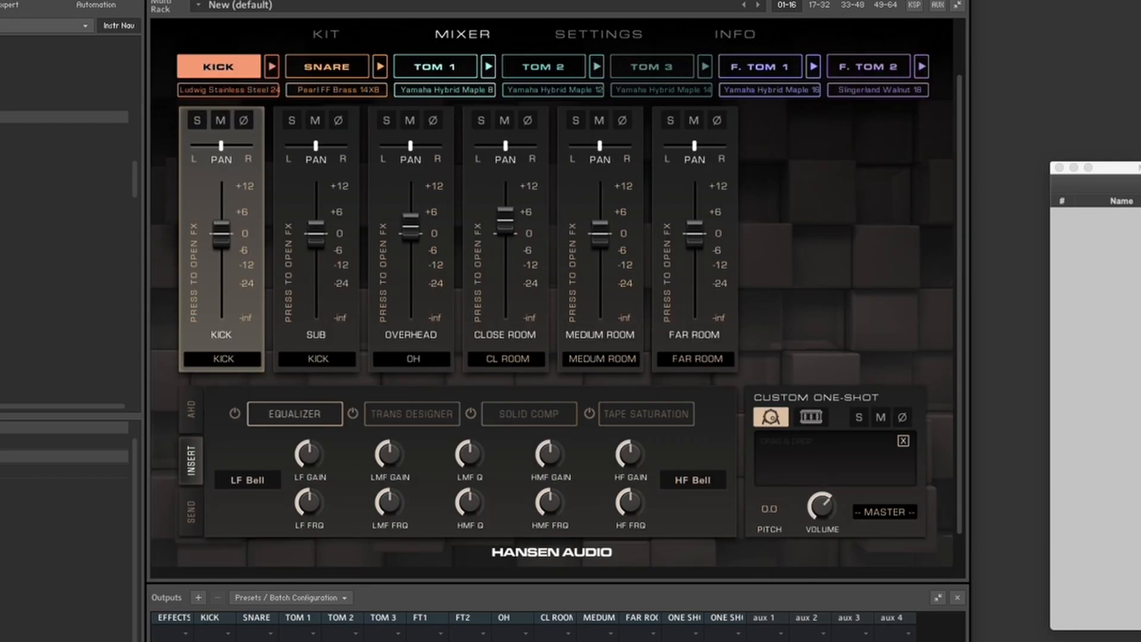
pyautogui.click(885, 511)
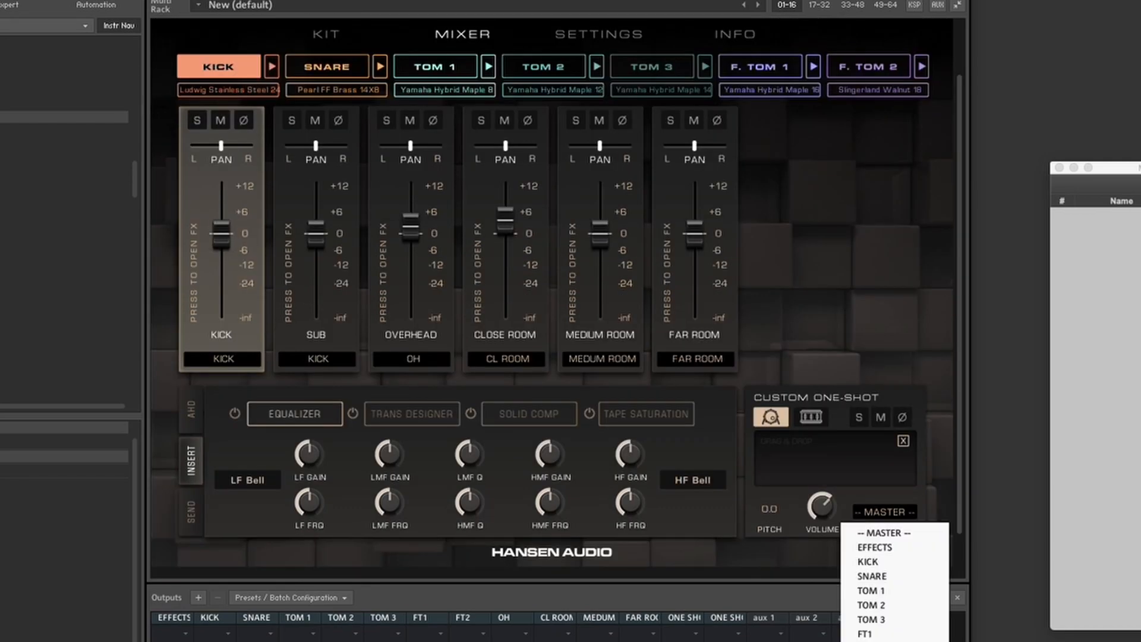
pyautogui.click(868, 565)
pyautogui.click(811, 416)
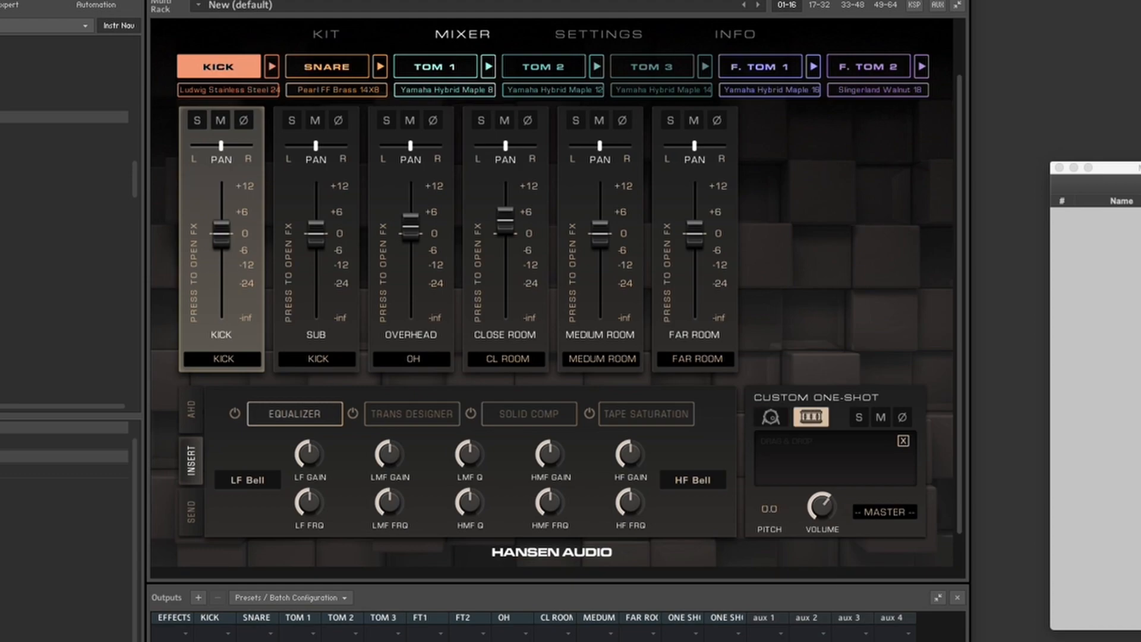
pyautogui.click(885, 512)
pyautogui.click(869, 575)
# - Show the snare's mixer channels and route TOP and BOTTOM to the SNARE output
pyautogui.scroll(2, 869, 575)
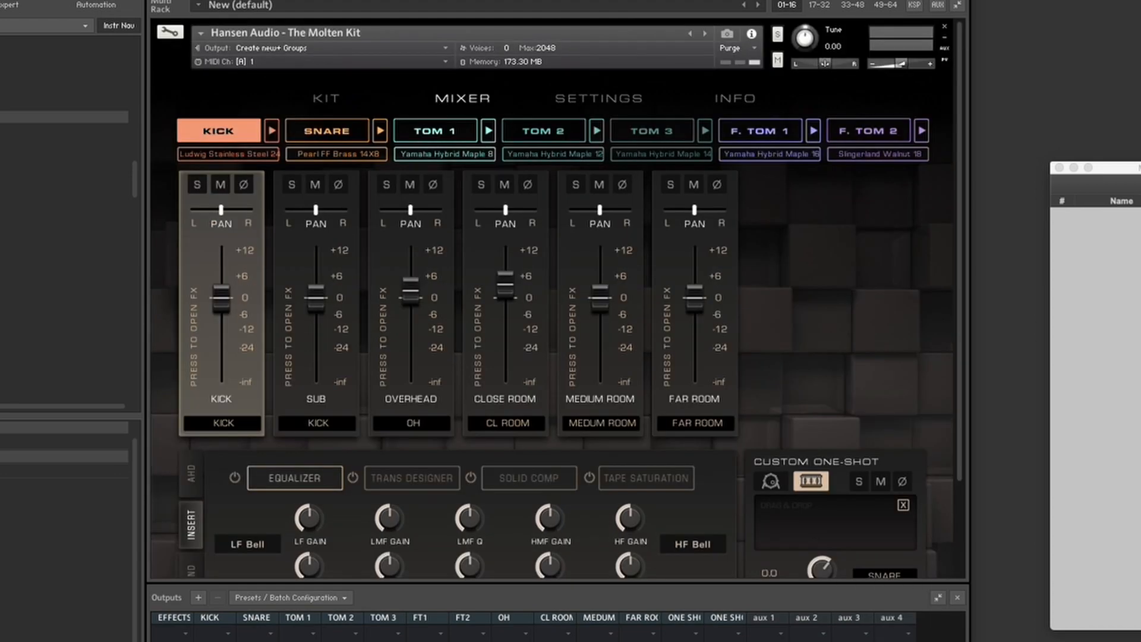
pyautogui.click(327, 131)
pyautogui.scroll(-2, 553, 297)
pyautogui.click(221, 375)
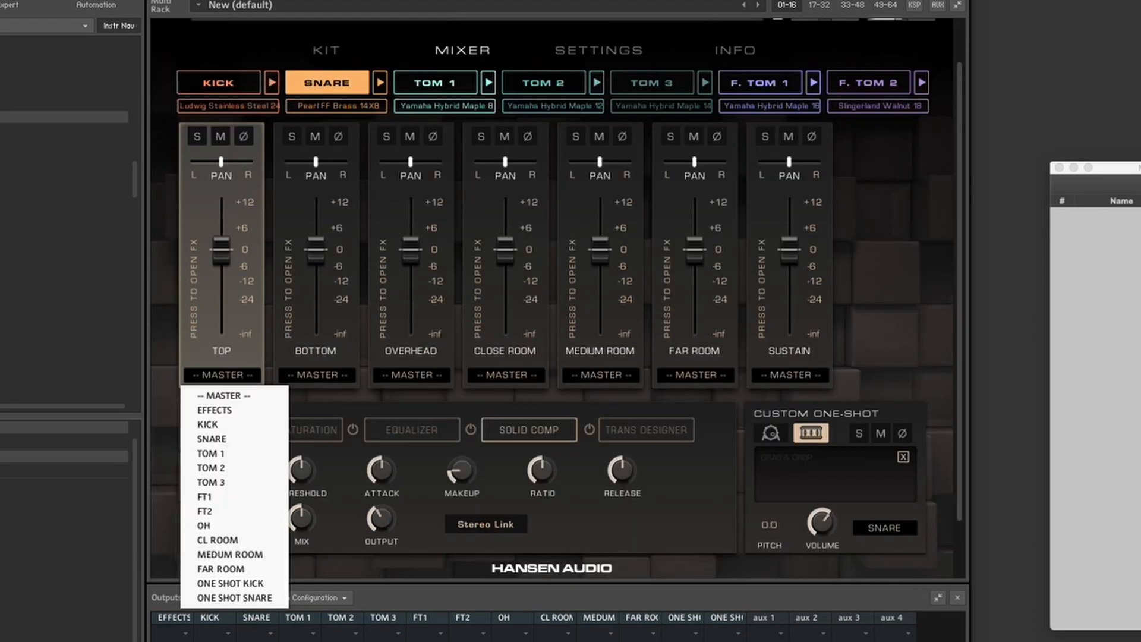
pyautogui.click(212, 439)
pyautogui.click(319, 374)
pyautogui.click(306, 438)
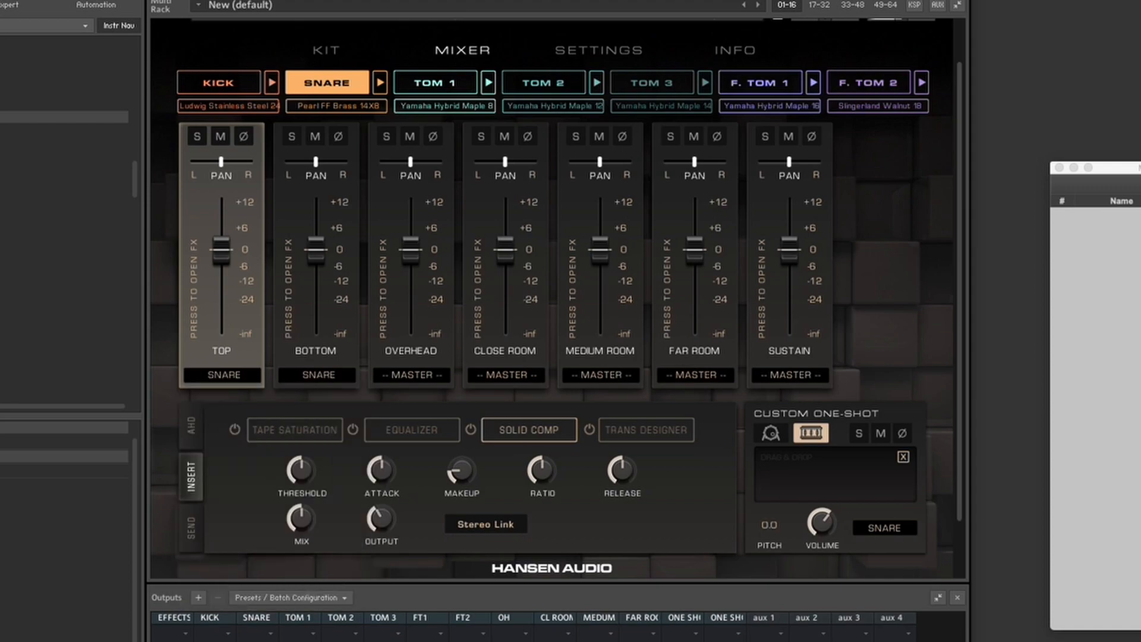
# - Route the kick custom one-shot to ONE SHOT KICK and the snare custom one-shot to ONE SHOT SNARE
pyautogui.click(771, 433)
pyautogui.click(810, 434)
pyautogui.click(771, 433)
pyautogui.click(884, 527)
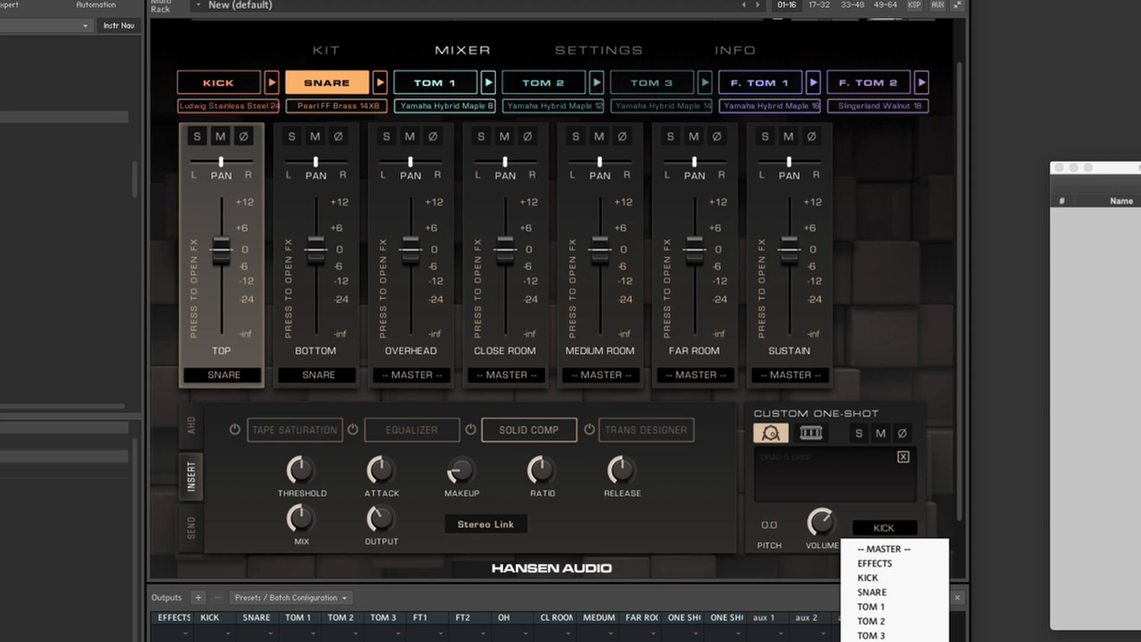
pyautogui.click(883, 641)
pyautogui.click(810, 433)
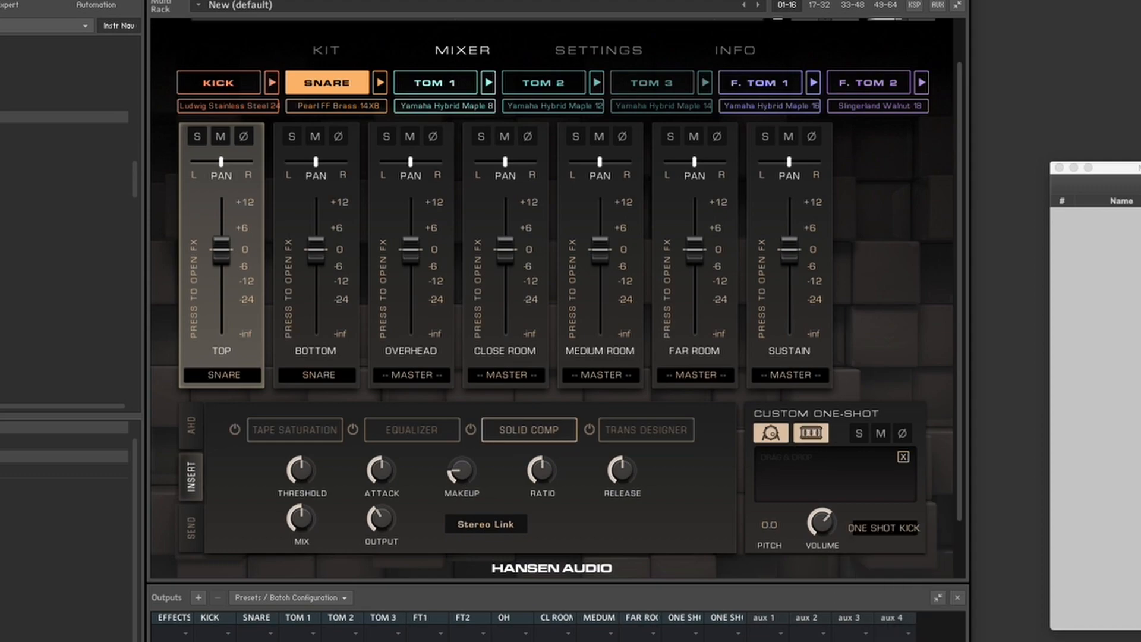
pyautogui.click(884, 528)
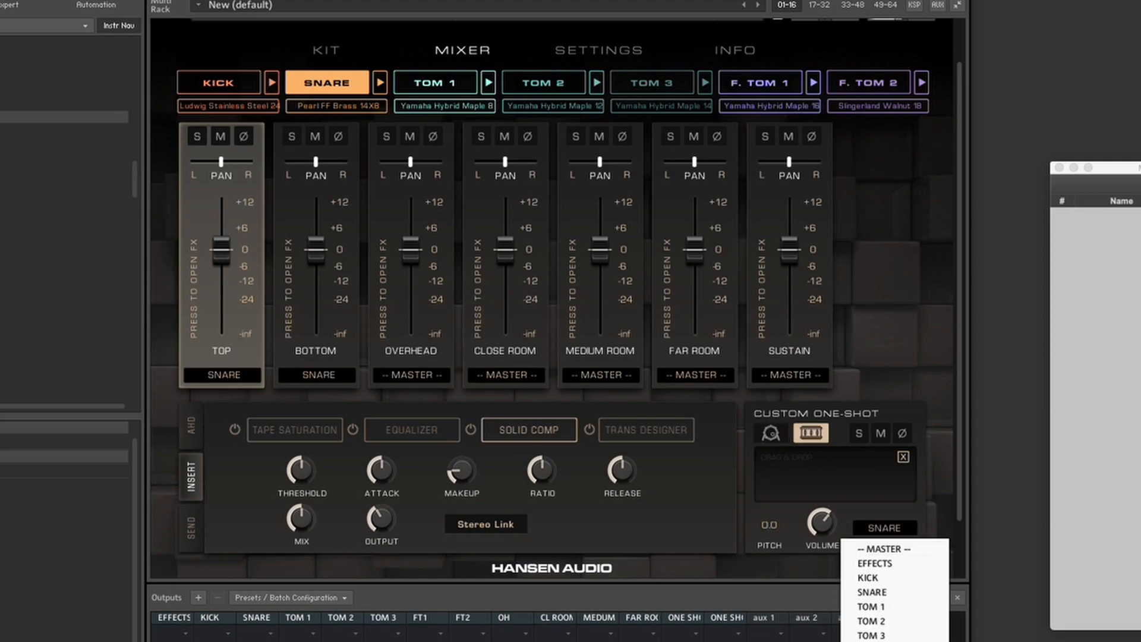
pyautogui.click(884, 641)
# - Route the snare's OVERHEAD channel to the OH output and its CLOSE ROOM channel to CL ROOM
pyautogui.scroll(2, 556, 297)
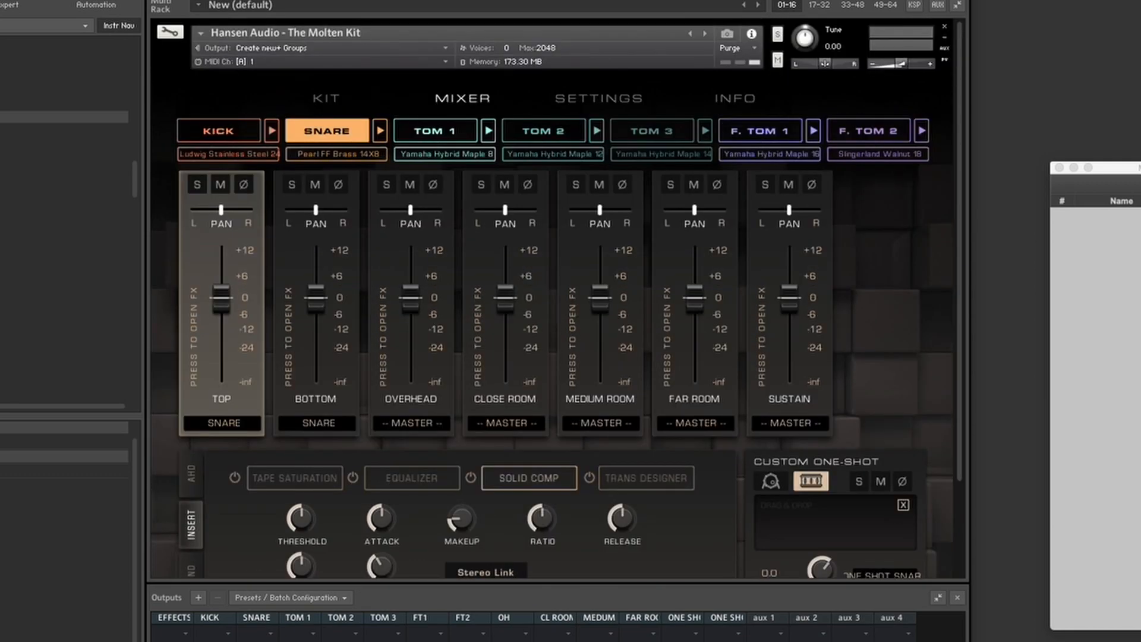
pyautogui.click(412, 423)
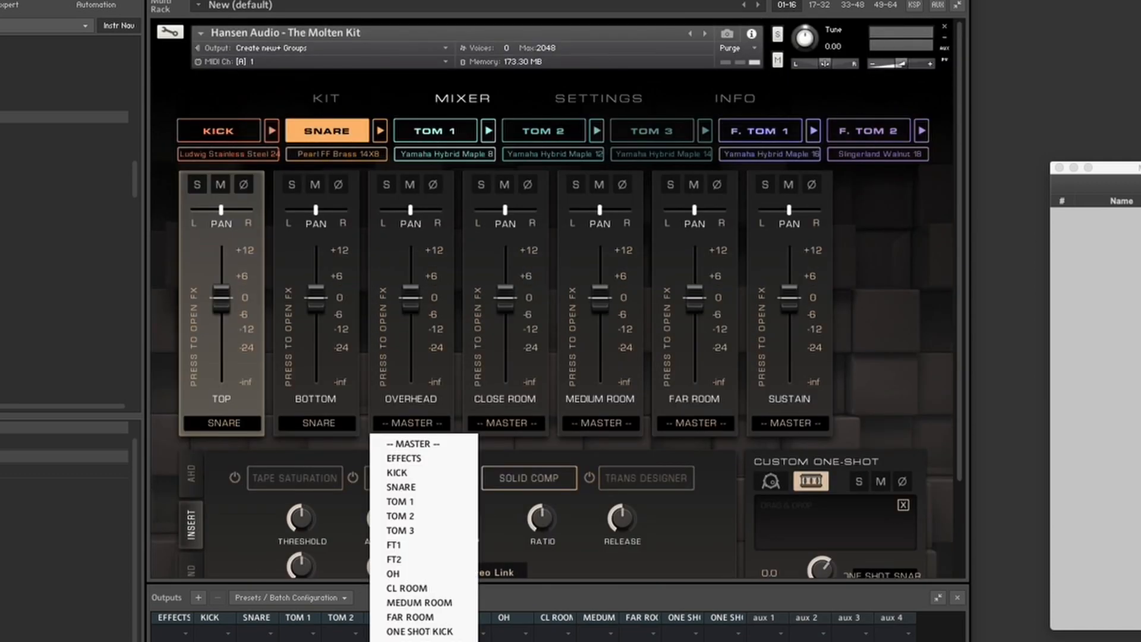
pyautogui.click(393, 574)
pyautogui.click(507, 423)
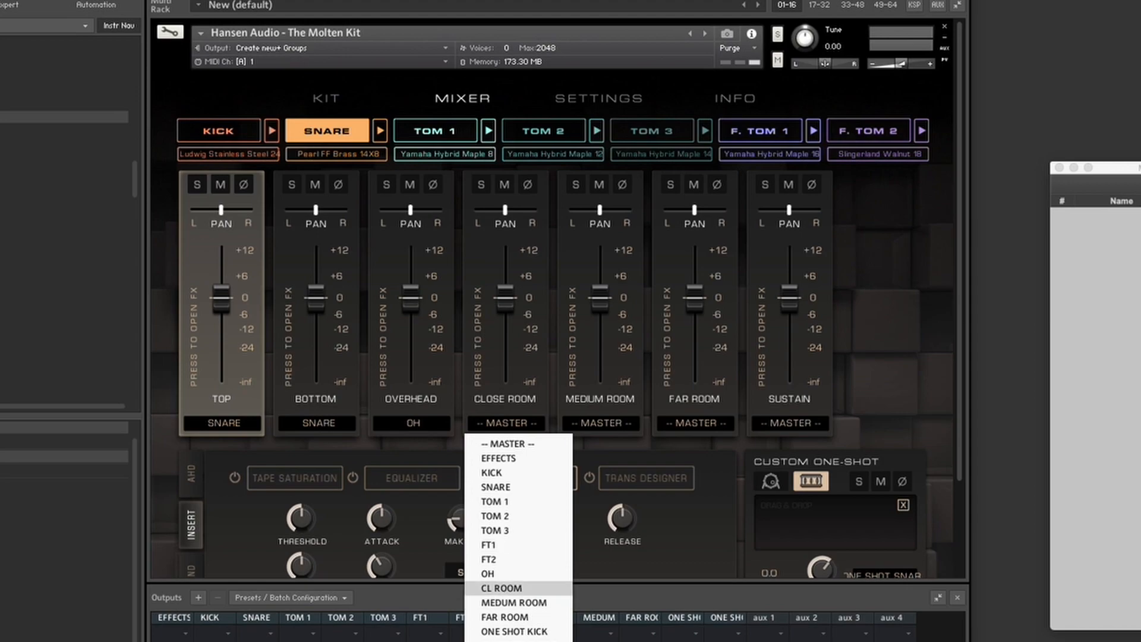
pyautogui.click(502, 588)
# - Route the snare's MEDIUM ROOM to MEDUM ROOM, FAR ROOM to FAR ROOM, and SUSTAIN to the SNARE output
pyautogui.click(600, 412)
pyautogui.click(601, 422)
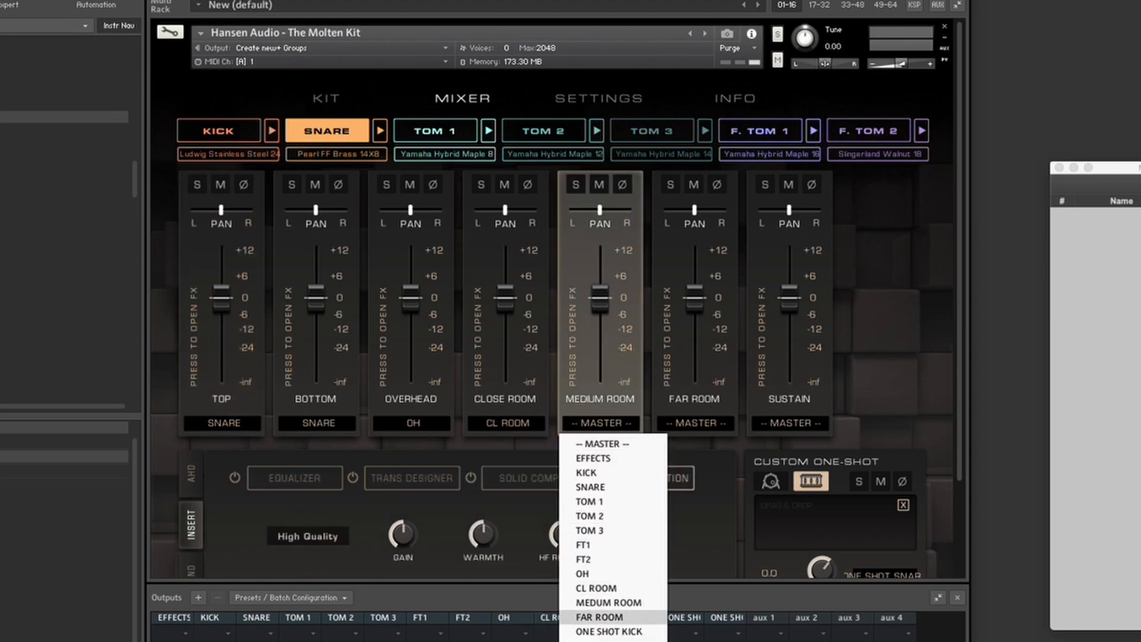
pyautogui.click(607, 602)
pyautogui.click(695, 423)
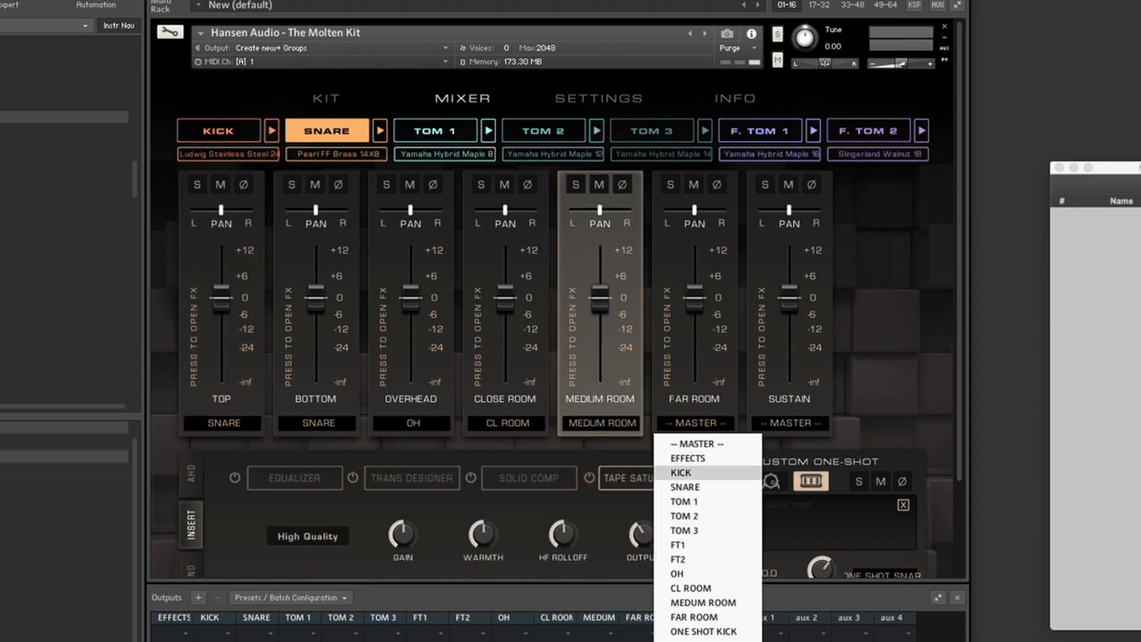
pyautogui.click(692, 616)
pyautogui.click(791, 423)
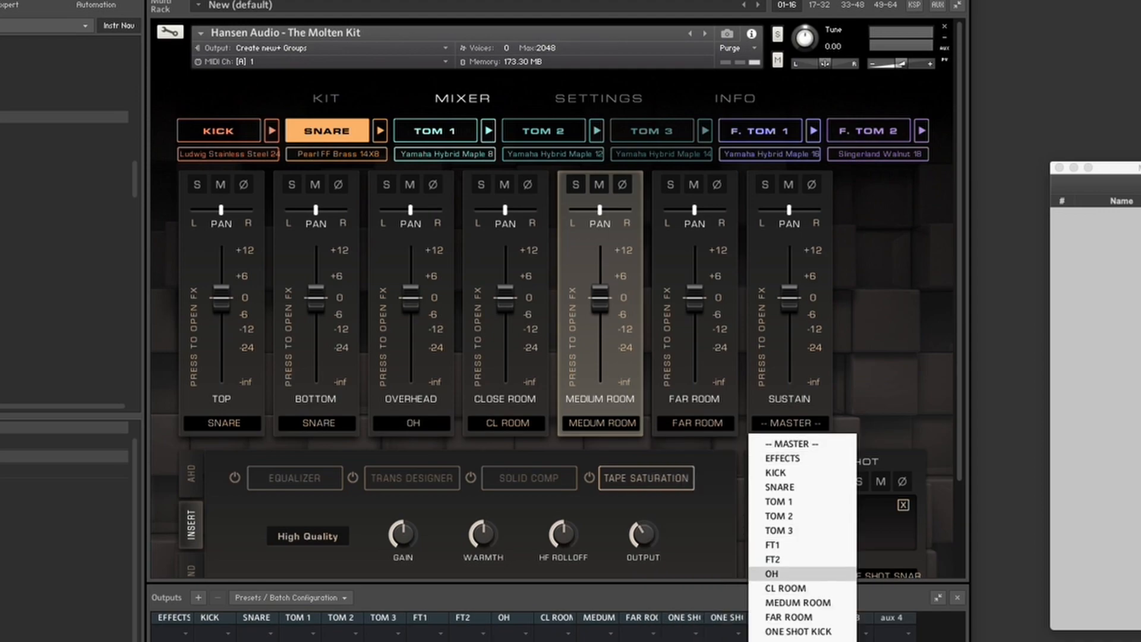
pyautogui.click(779, 487)
# - Show Tom 1's mixer channels and route TOM 1 and BOTTOM to the TOM 1 output
pyautogui.click(435, 130)
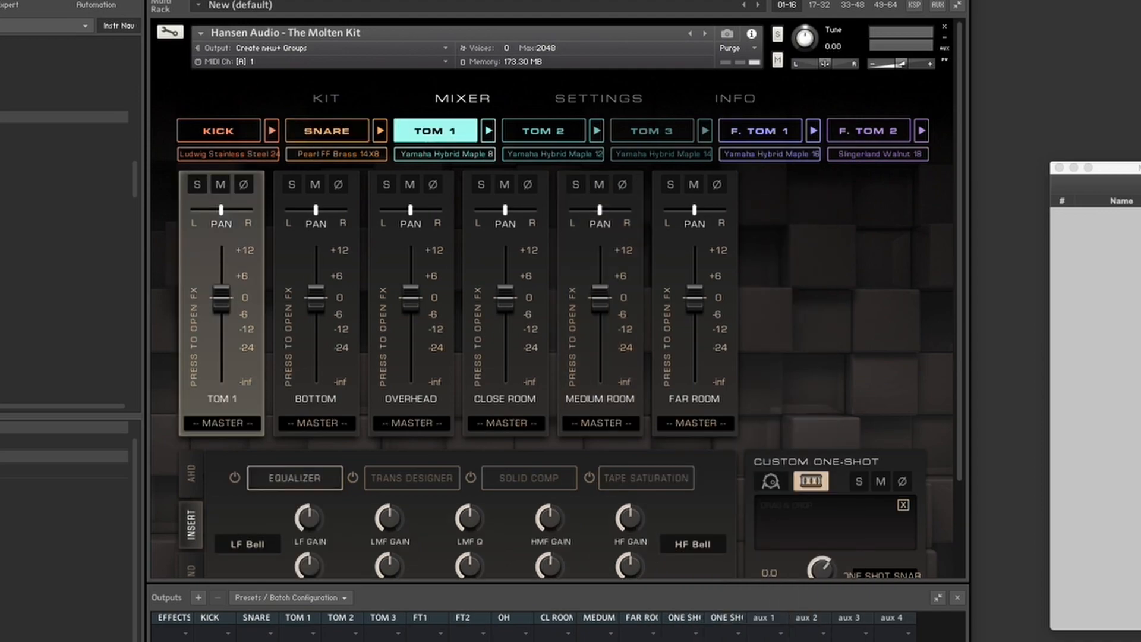
pyautogui.click(221, 422)
pyautogui.click(202, 501)
pyautogui.click(317, 423)
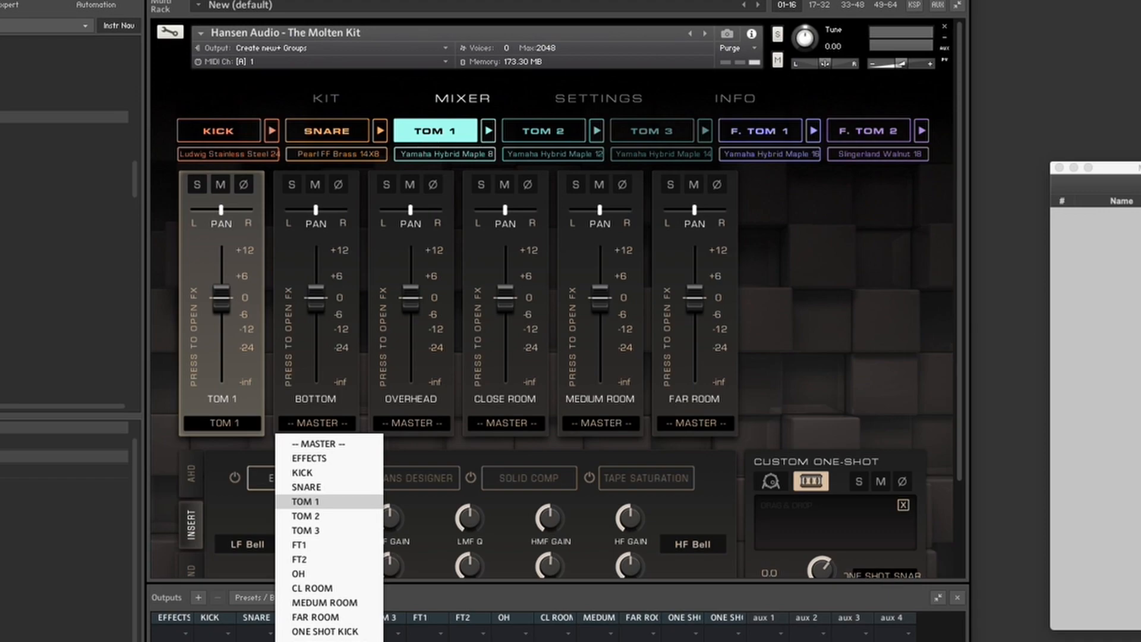
pyautogui.click(305, 501)
# - Route Tom 1's OVERHEAD, CLOSE ROOM, MEDIUM ROOM and FAR ROOM channels to OH, CL ROOM, MEDUM ROOM and FAR ROOM
pyautogui.click(410, 423)
pyautogui.click(392, 573)
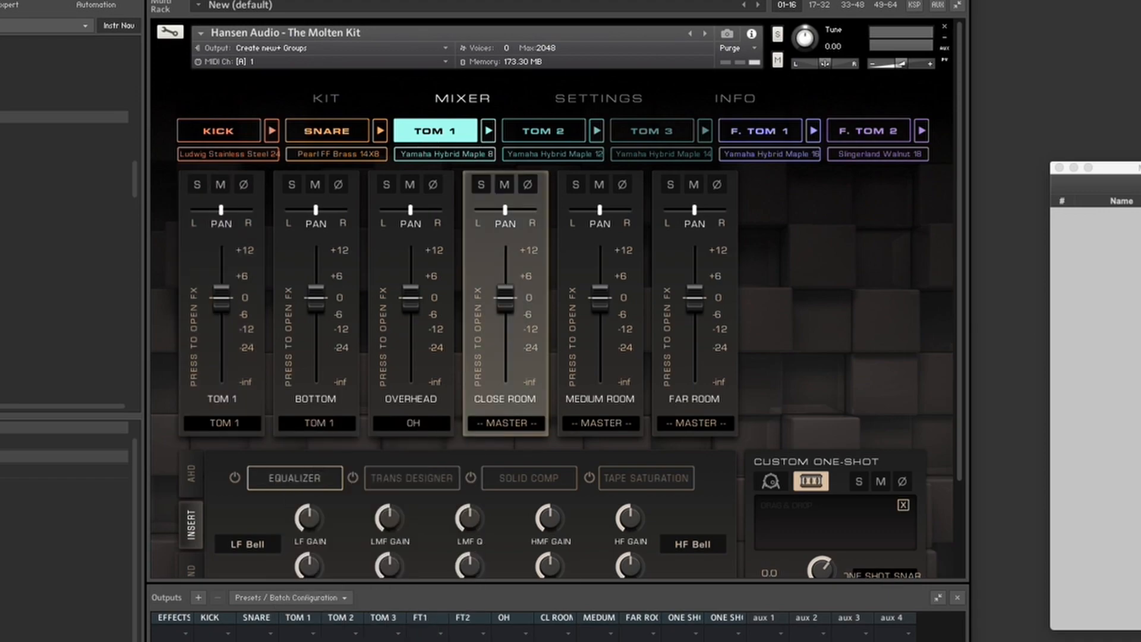
pyautogui.click(506, 423)
pyautogui.click(502, 588)
pyautogui.click(601, 423)
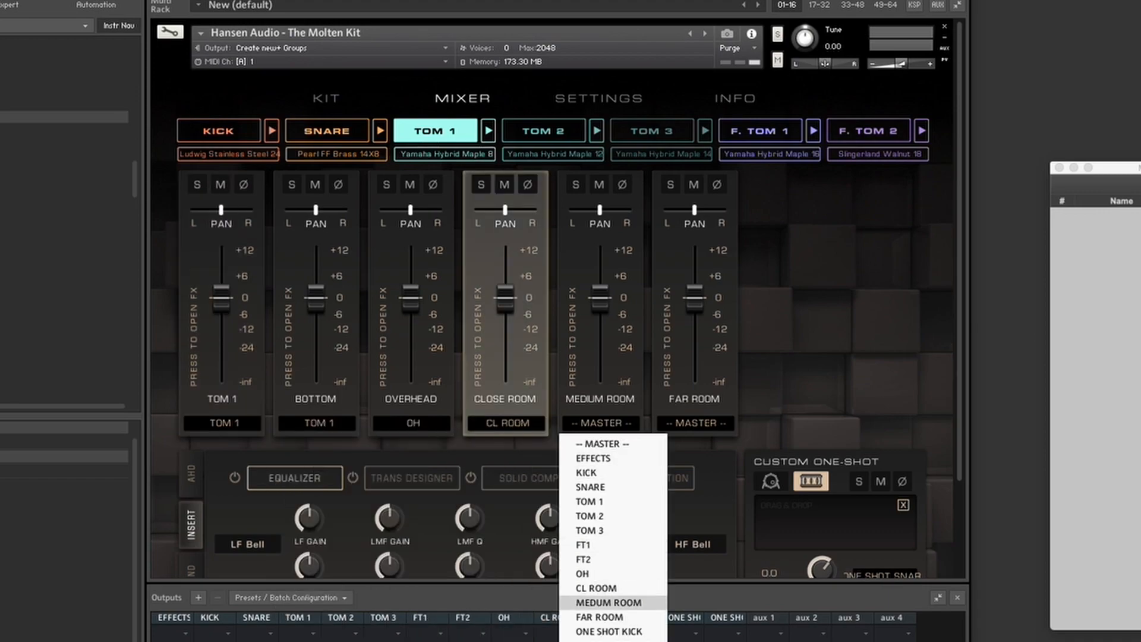
pyautogui.click(601, 602)
pyautogui.click(695, 422)
pyautogui.click(694, 616)
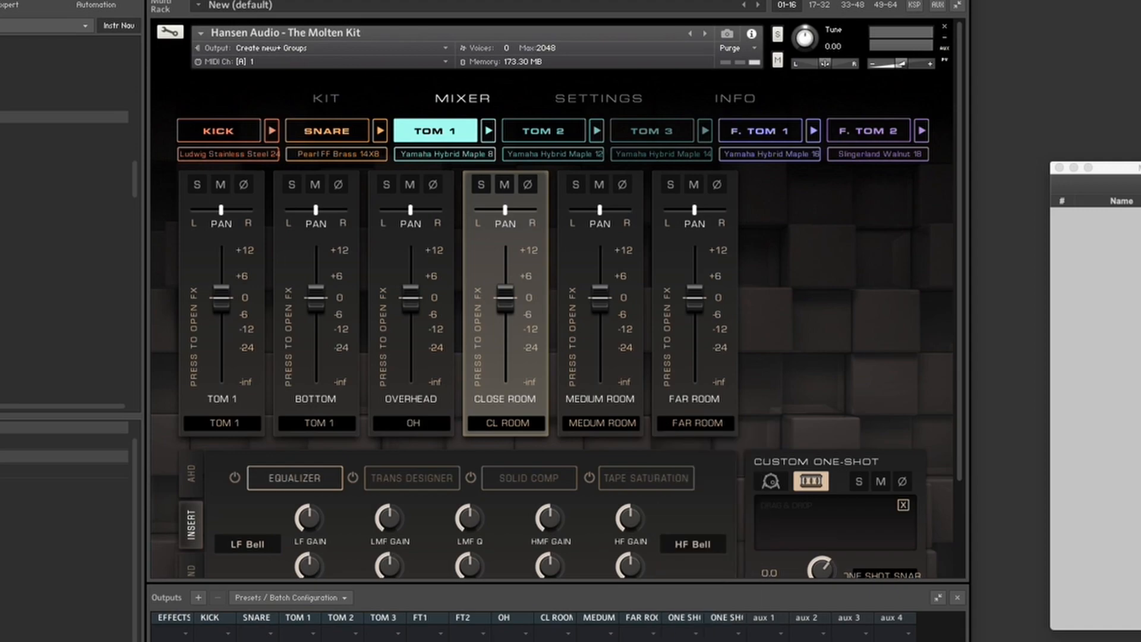
# - Show Tom 2's mixer channels and route TOM 2 and BOTTOM to the TOM 2 output
pyautogui.click(544, 131)
pyautogui.click(222, 422)
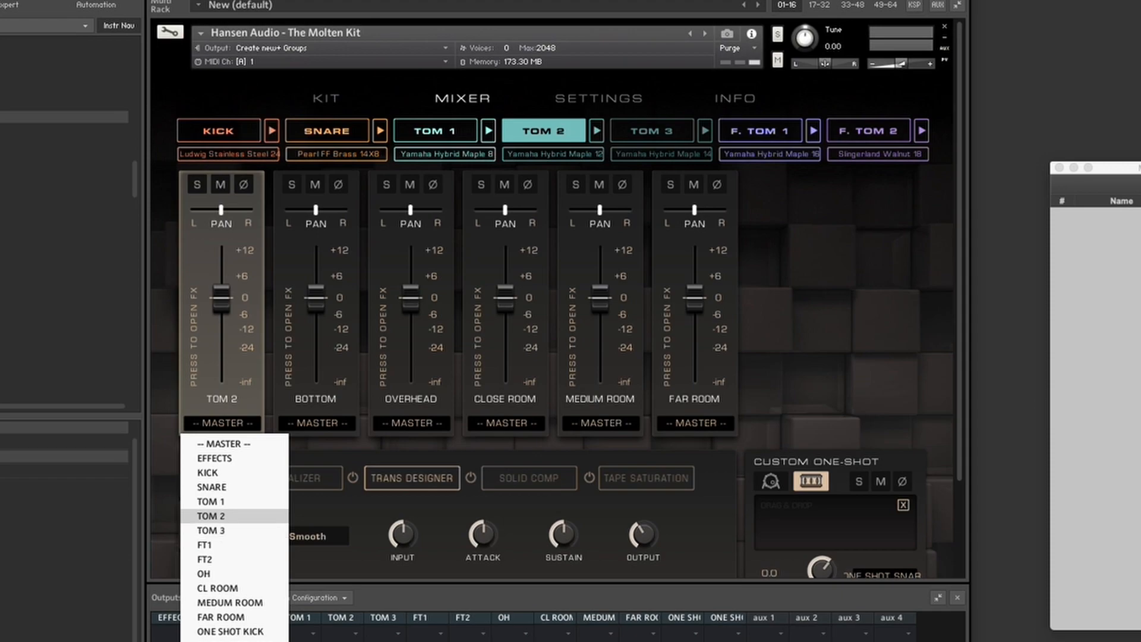
pyautogui.click(211, 516)
pyautogui.click(316, 423)
pyautogui.click(305, 515)
# - Route Tom 2's OVERHEAD, CLOSE ROOM, MEDIUM ROOM and FAR ROOM channels to OH, CL ROOM, MEDUM ROOM and FAR ROOM
pyautogui.click(411, 422)
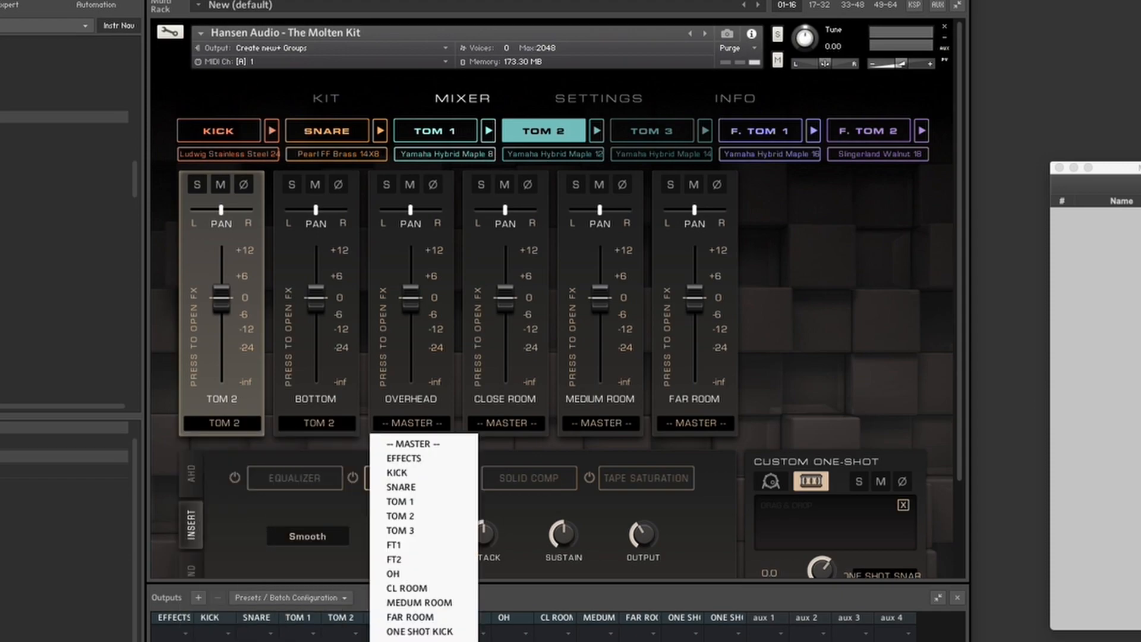
pyautogui.click(393, 573)
pyautogui.click(505, 422)
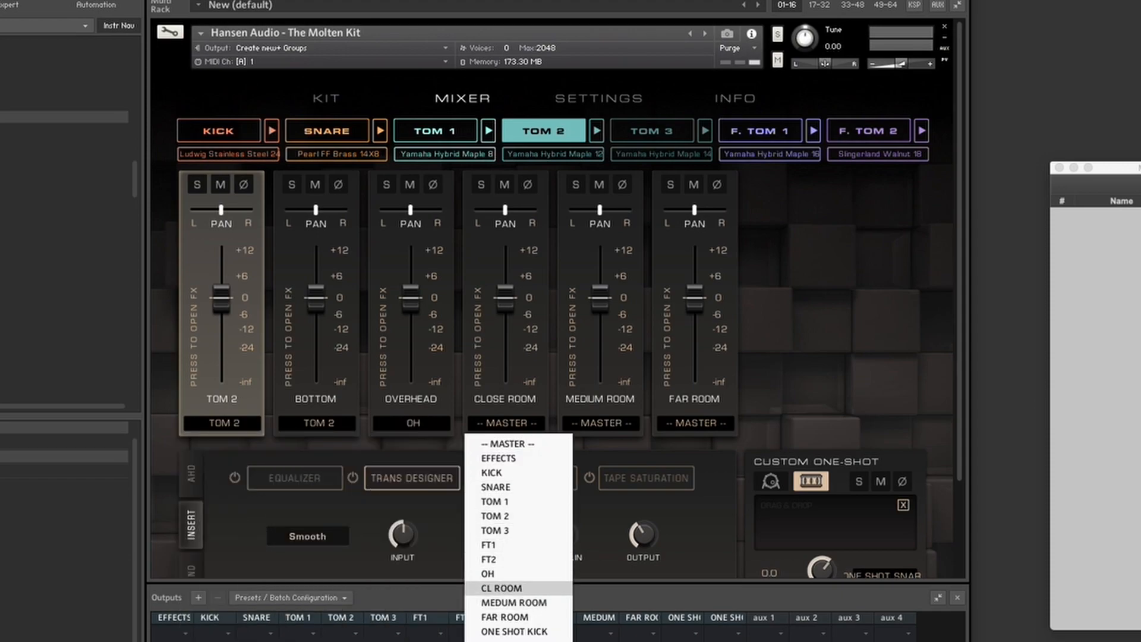
pyautogui.click(596, 588)
pyautogui.click(600, 423)
pyautogui.click(609, 602)
pyautogui.click(695, 422)
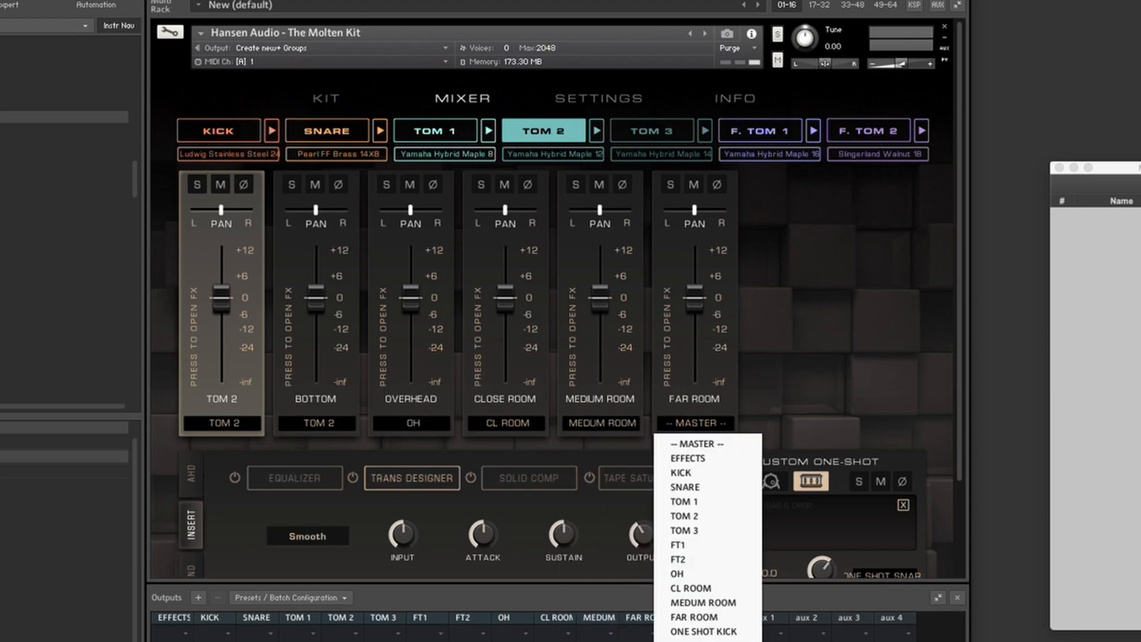
pyautogui.click(694, 617)
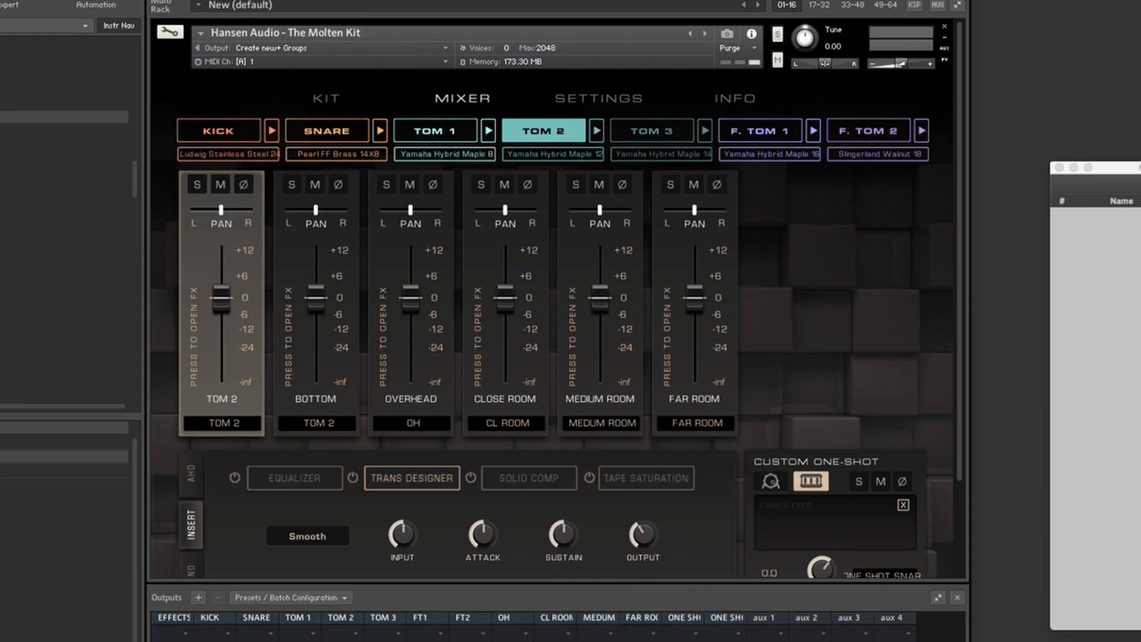
# - Show Tom 3's mixer channels and route TOM 3 and BOTTOM to the TOM 3 output
pyautogui.click(652, 131)
pyautogui.click(224, 423)
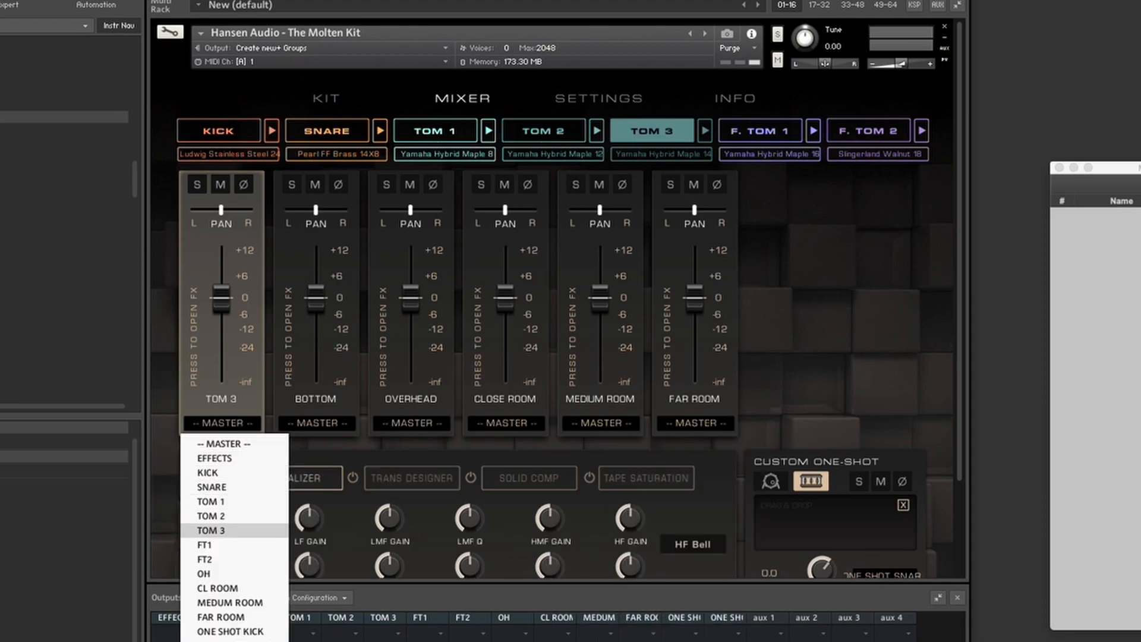
pyautogui.click(208, 529)
pyautogui.click(317, 422)
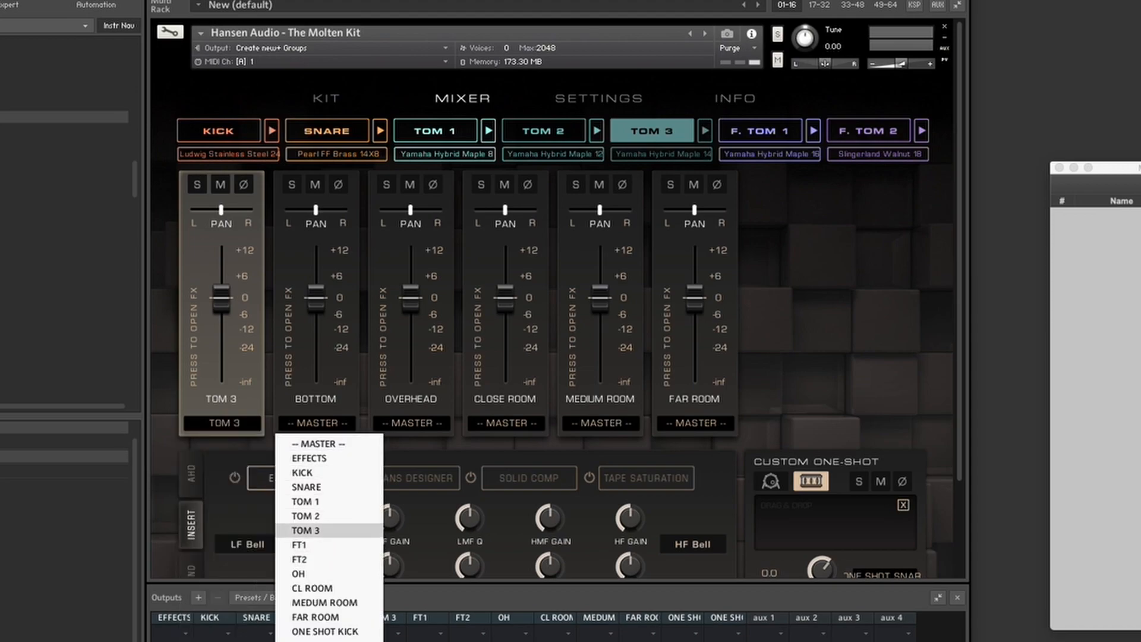
pyautogui.click(306, 530)
# - Route Tom 3's OVERHEAD, CLOSE ROOM, MEDIUM ROOM and FAR ROOM channels to OH, CL ROOM, MEDUM ROOM and FAR ROOM
pyautogui.click(412, 423)
pyautogui.click(393, 573)
pyautogui.click(506, 423)
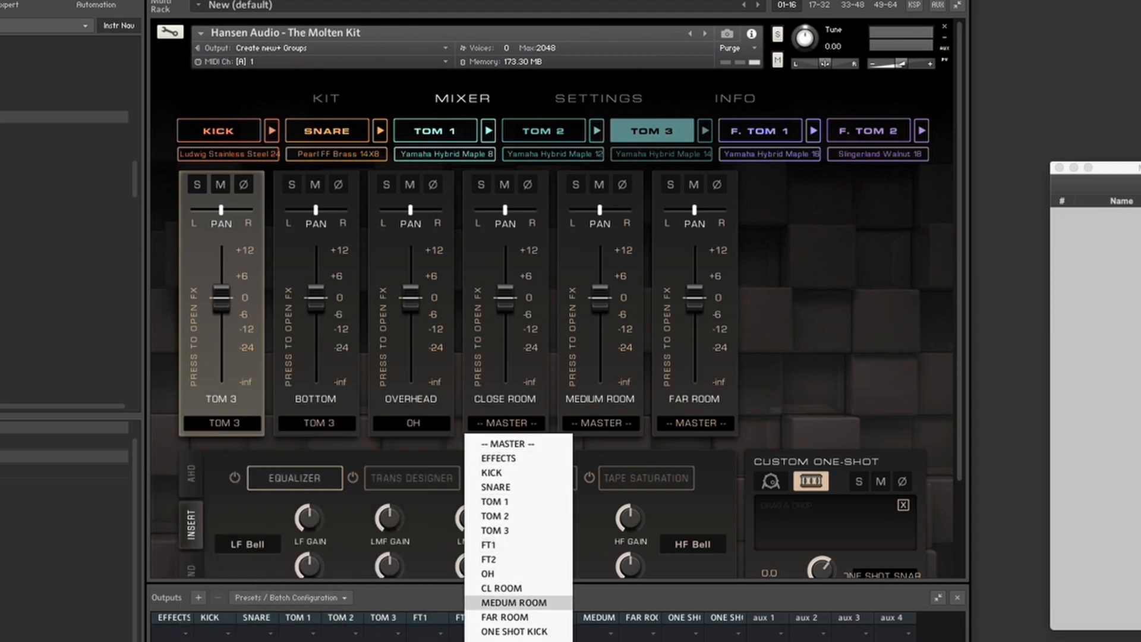
pyautogui.click(503, 587)
pyautogui.click(600, 412)
pyautogui.click(602, 423)
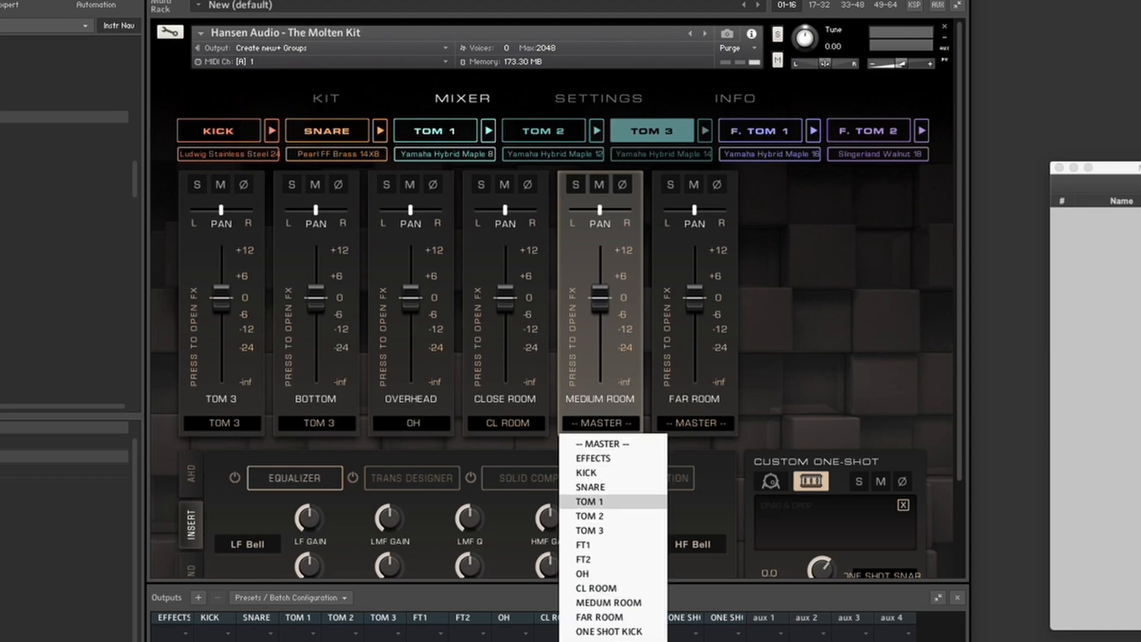
pyautogui.click(594, 602)
pyautogui.click(695, 422)
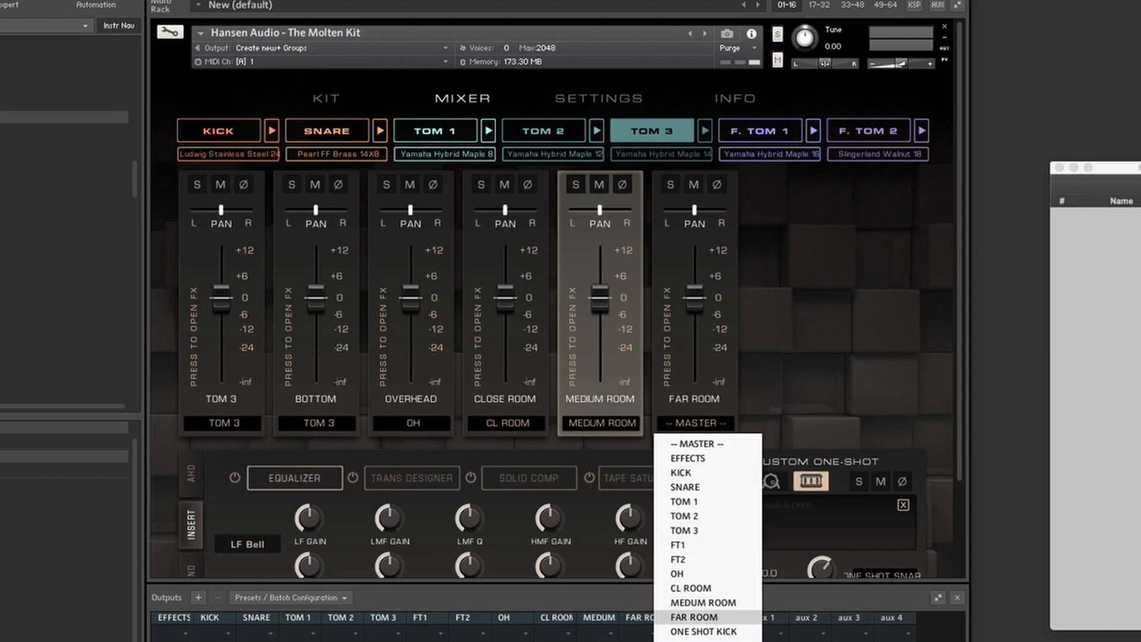
pyautogui.click(693, 616)
# - Show Floor Tom 1's mixer channels and route TOM FLOOR 1 and BOTTOM to the FT1 output
pyautogui.click(760, 131)
pyautogui.click(222, 422)
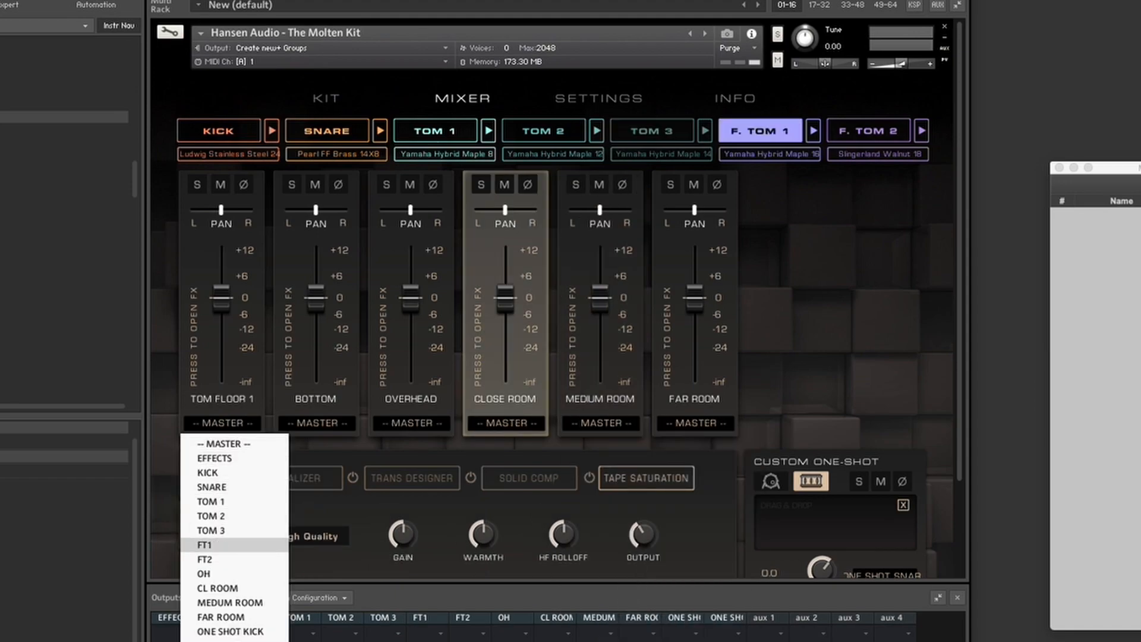
pyautogui.click(204, 544)
pyautogui.click(316, 423)
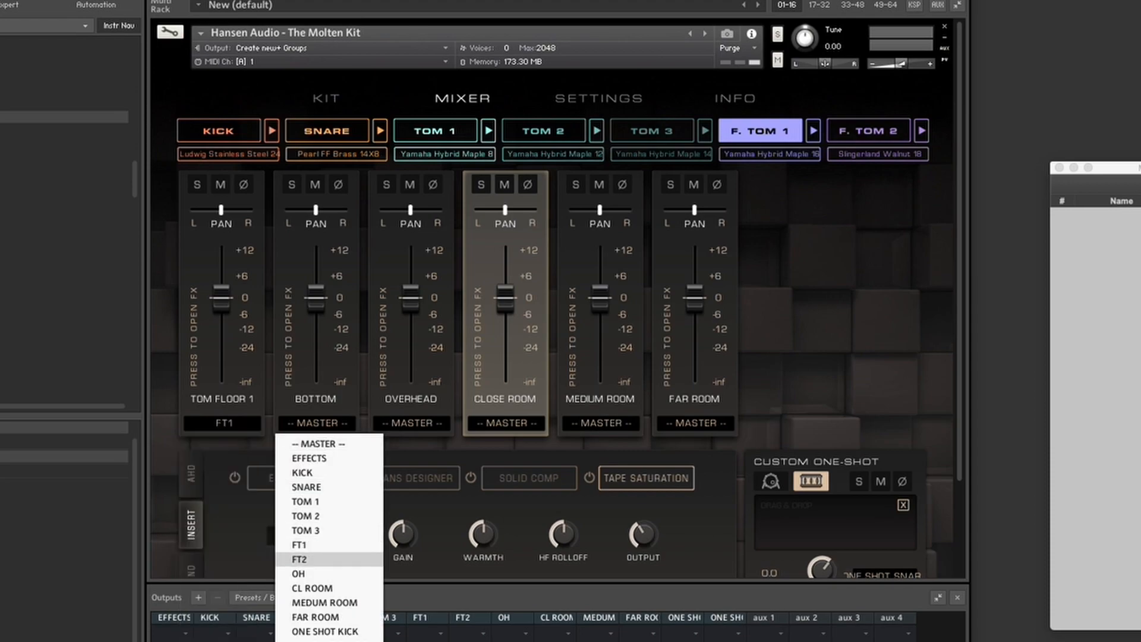
pyautogui.click(299, 545)
# - Route Floor Tom 1's OVERHEAD, CLOSE ROOM, MEDIUM ROOM and FAR ROOM channels to OH, CL ROOM, MEDUM ROOM and FAR ROOM
pyautogui.click(411, 423)
pyautogui.click(393, 573)
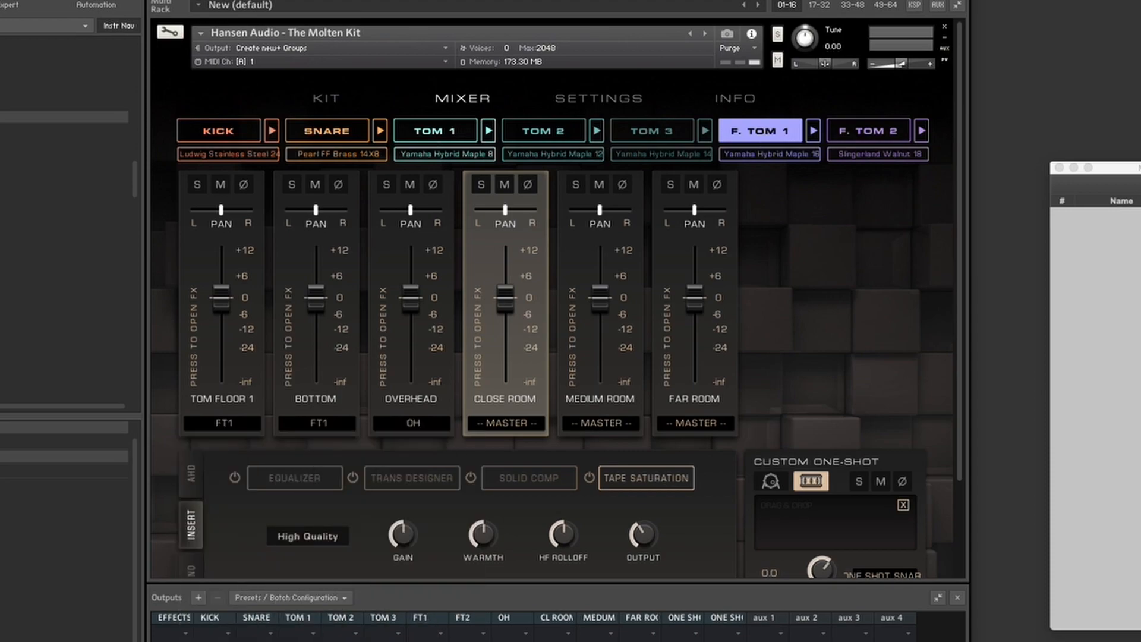
pyautogui.click(506, 423)
pyautogui.click(501, 587)
pyautogui.click(601, 423)
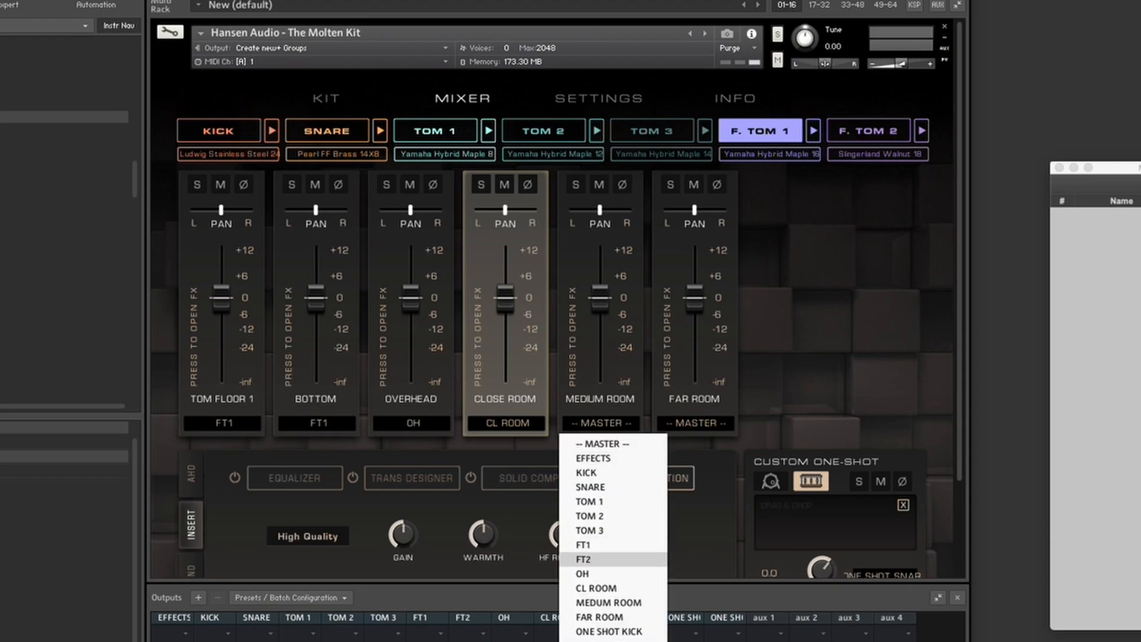
pyautogui.click(597, 602)
pyautogui.click(696, 422)
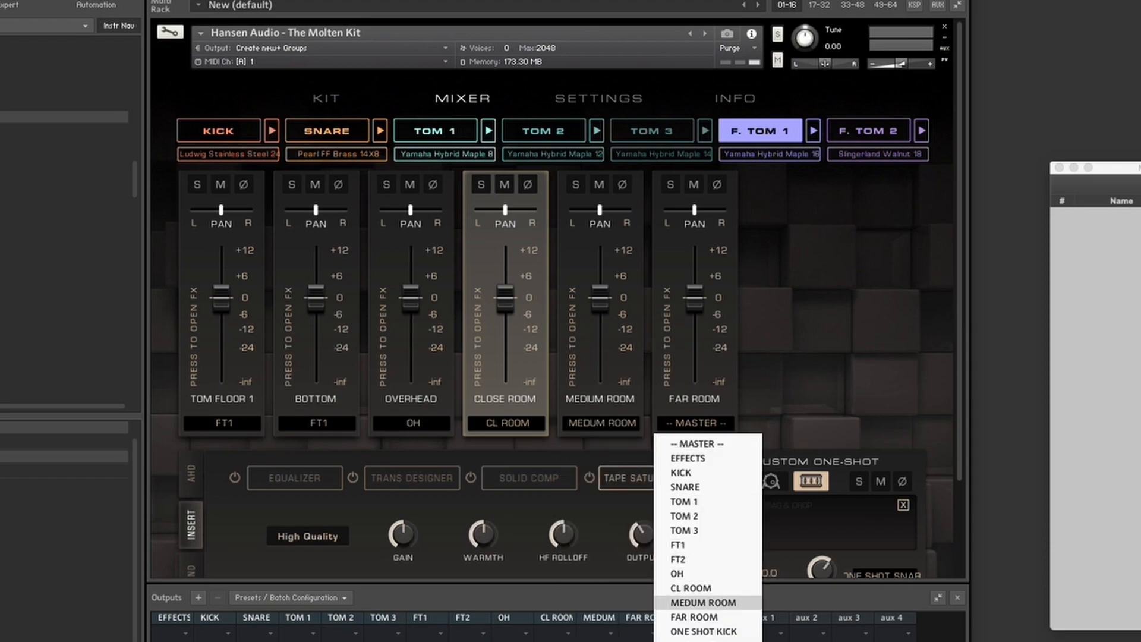
pyautogui.click(694, 617)
# - Show Floor Tom 2's mixer channels and route TOM FLOOR 2 and BOTTOM to the FT2 output
pyautogui.click(868, 131)
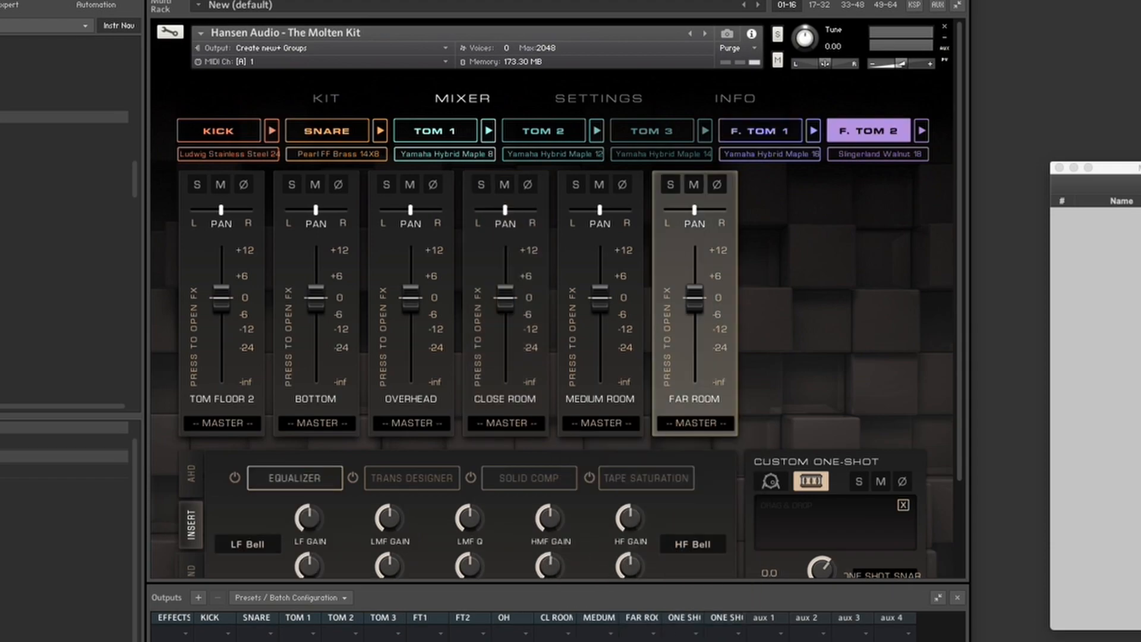
pyautogui.click(222, 423)
pyautogui.click(205, 559)
pyautogui.click(317, 422)
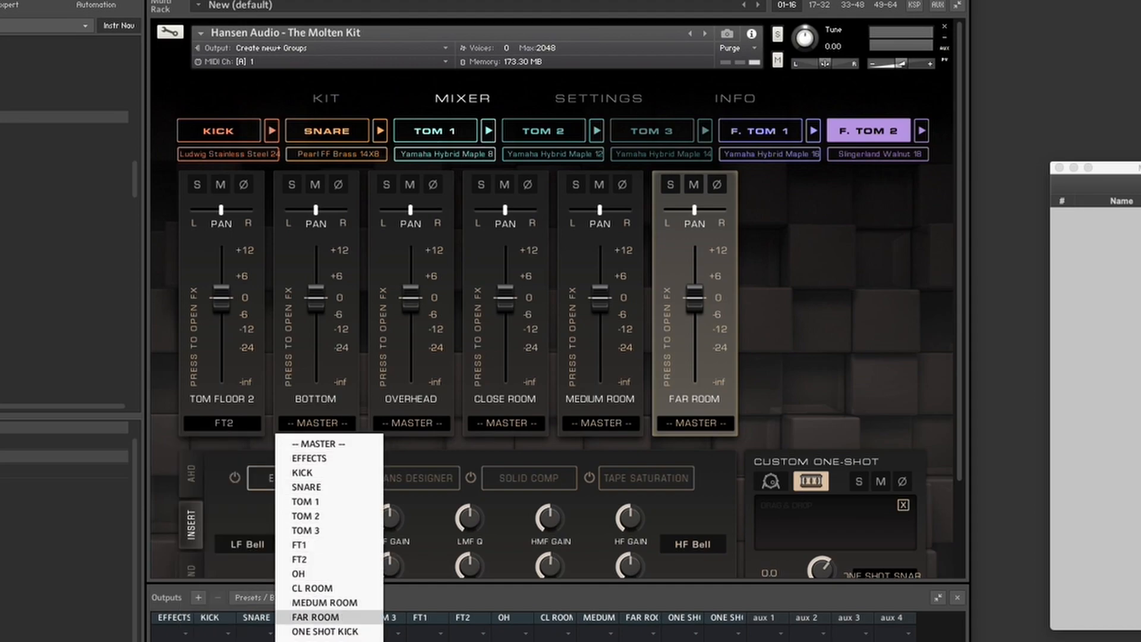
pyautogui.click(315, 558)
# - Route Floor Tom 2's OVERHEAD, CLOSE ROOM, MEDIUM ROOM and FAR ROOM channels to OH, CL ROOM, MEDUM ROOM and FAR ROOM
pyautogui.click(411, 423)
pyautogui.click(392, 573)
pyautogui.click(506, 423)
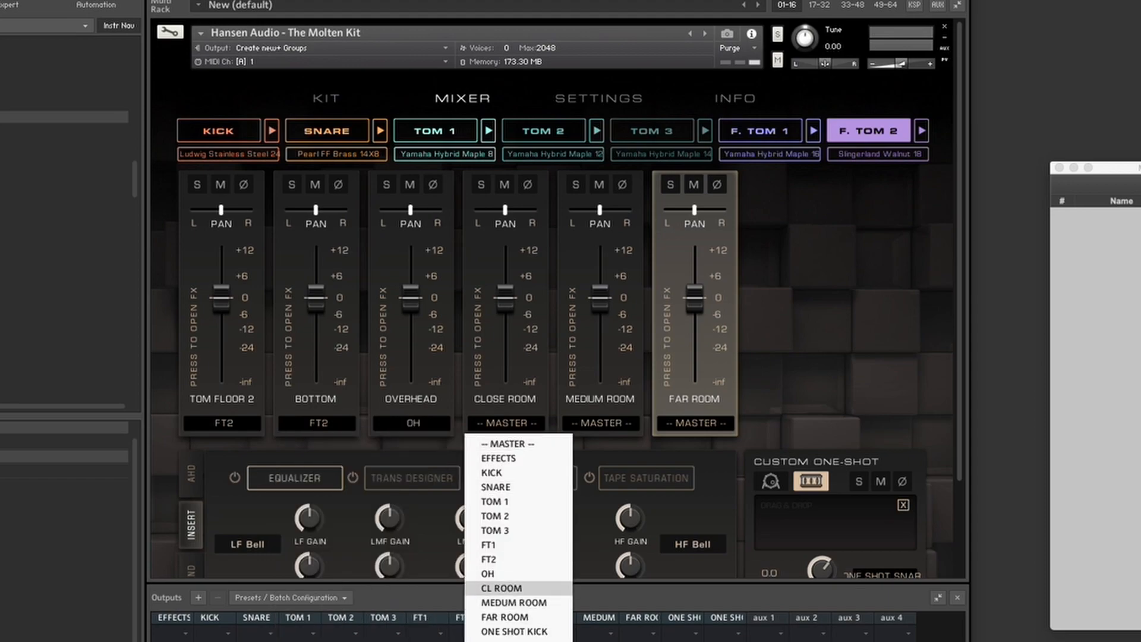
pyautogui.click(502, 588)
pyautogui.click(600, 399)
pyautogui.click(601, 422)
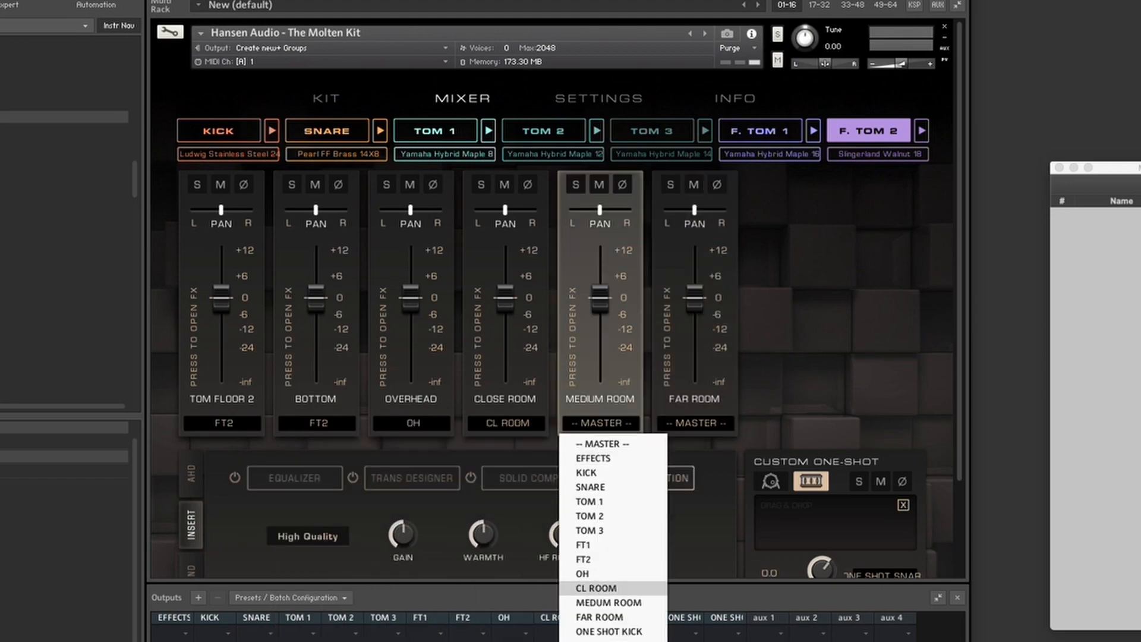
pyautogui.click(609, 603)
pyautogui.click(696, 423)
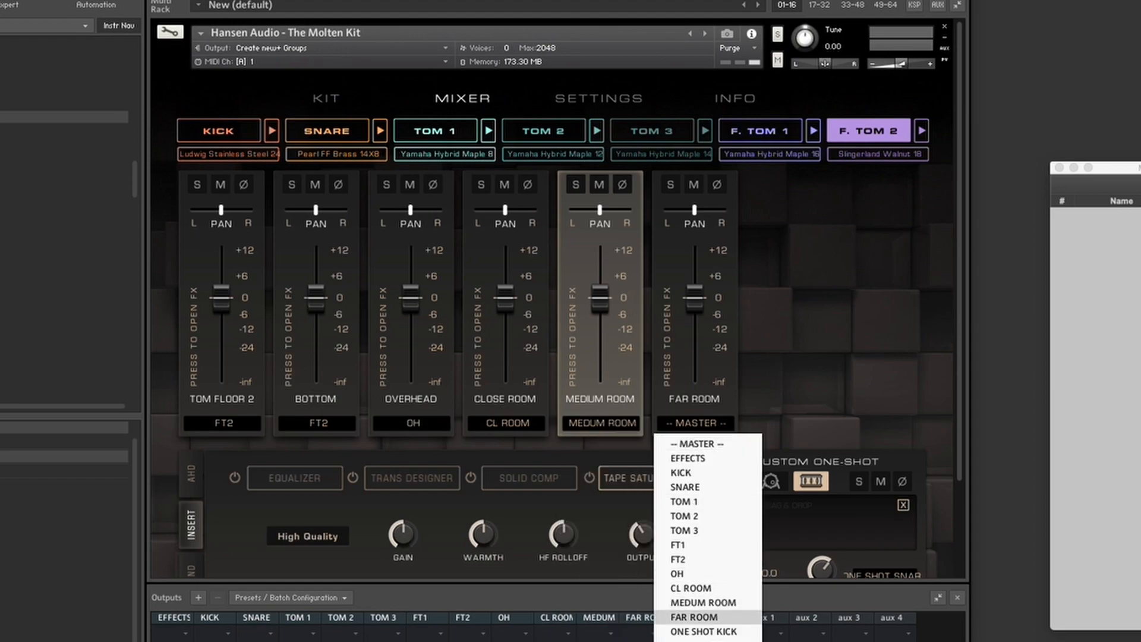
pyautogui.click(694, 617)
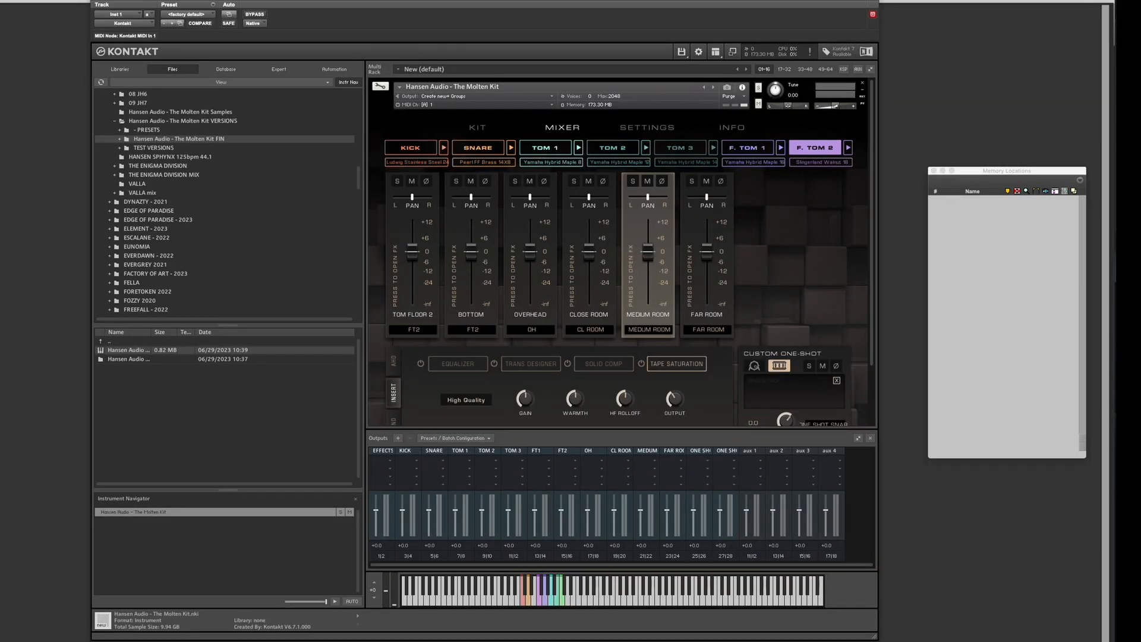
# - Audition the kick, snare, Tom 1 and Tom 2 from the kit view to check their output meters
pyautogui.click(478, 127)
pyautogui.click(480, 295)
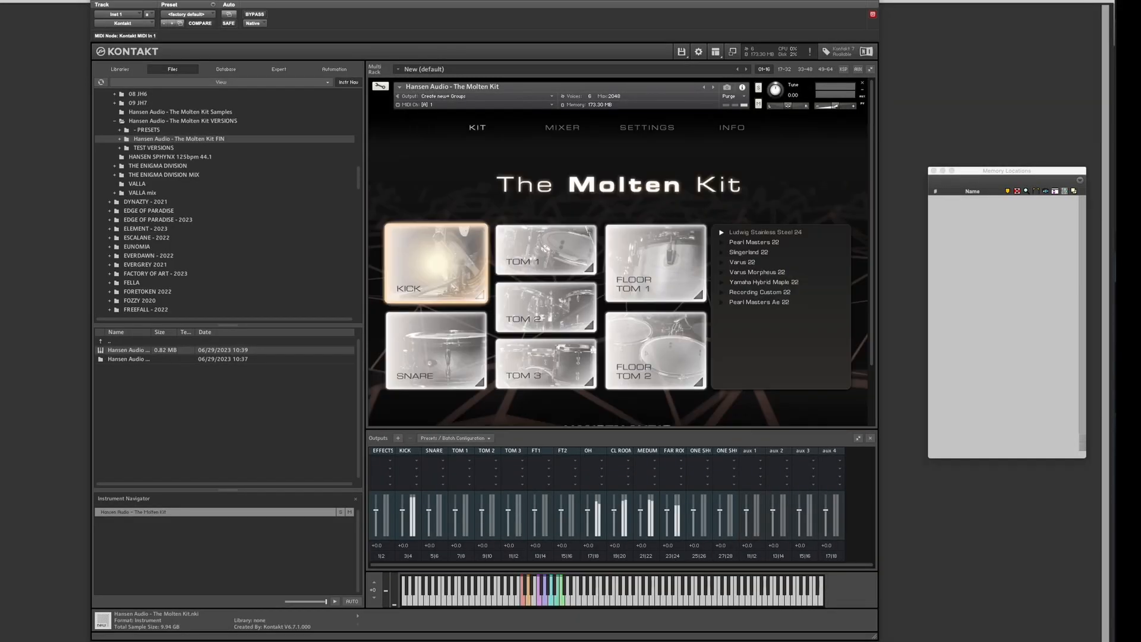
pyautogui.click(480, 382)
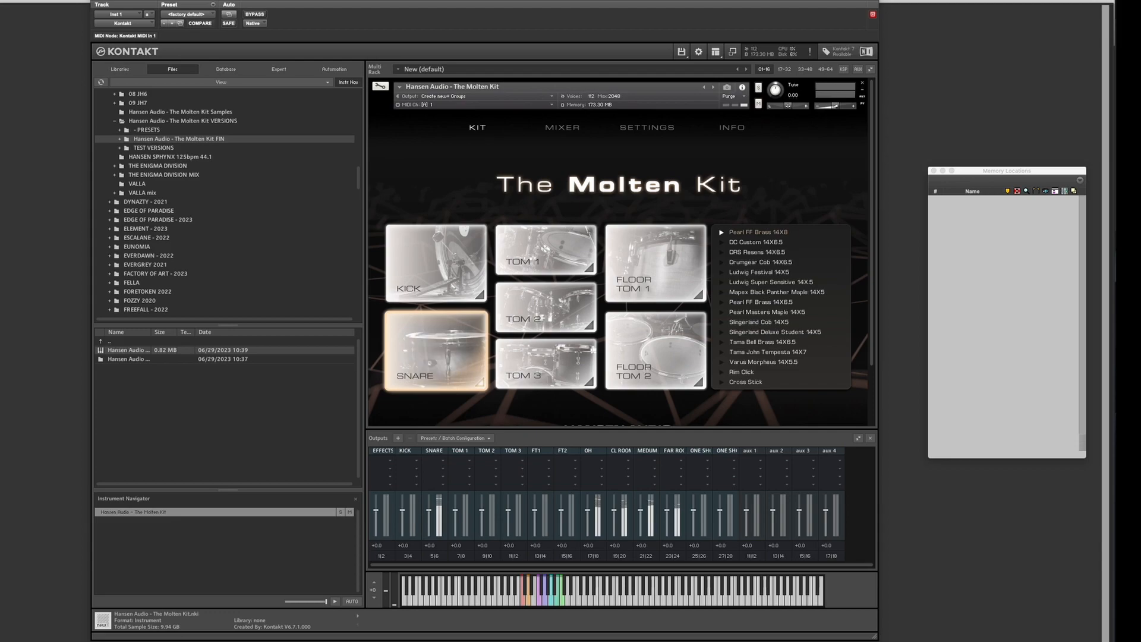
pyautogui.click(589, 268)
pyautogui.click(589, 325)
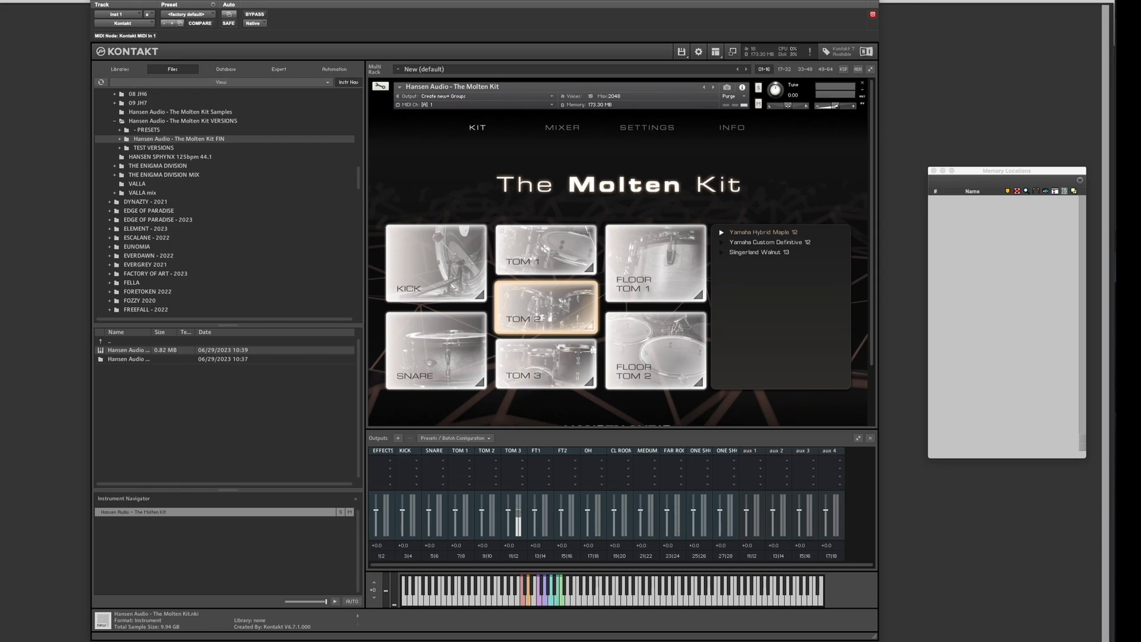
# - Create 12 new stereo Aux Input tracks in the session
pyautogui.press('super+shift+n')
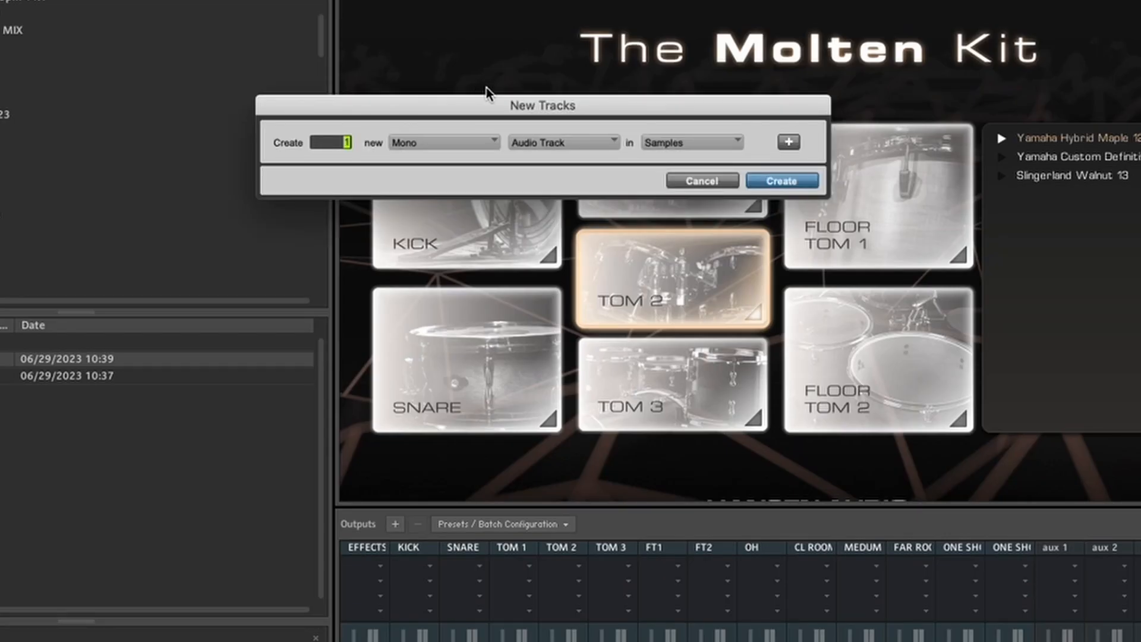
pyautogui.click(433, 144)
pyautogui.click(519, 160)
pyautogui.click(571, 141)
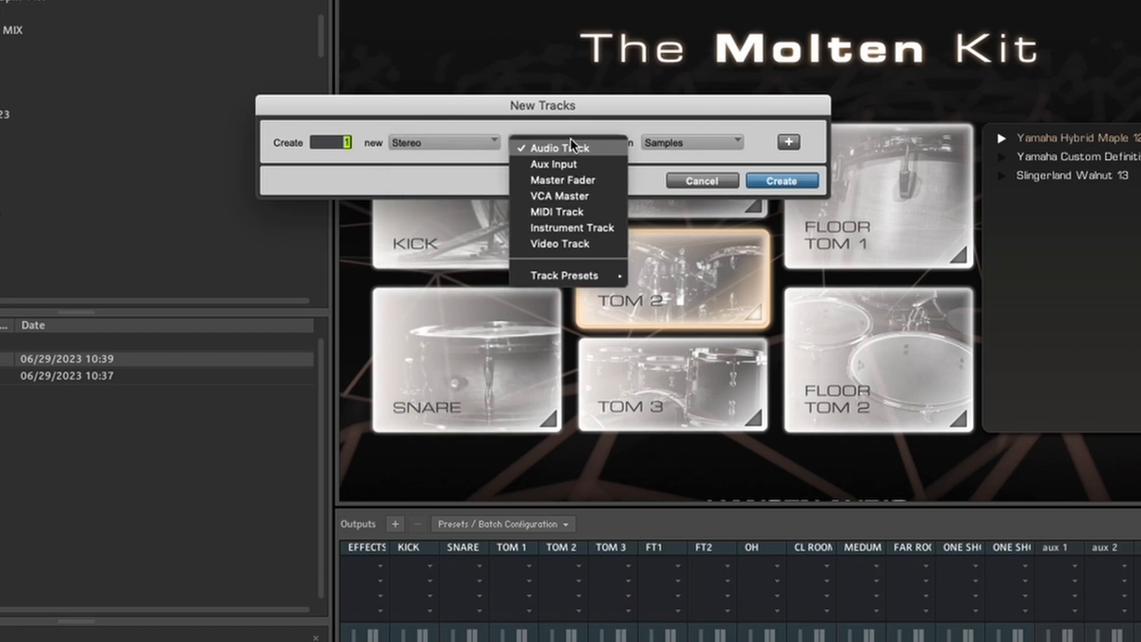
pyautogui.click(578, 161)
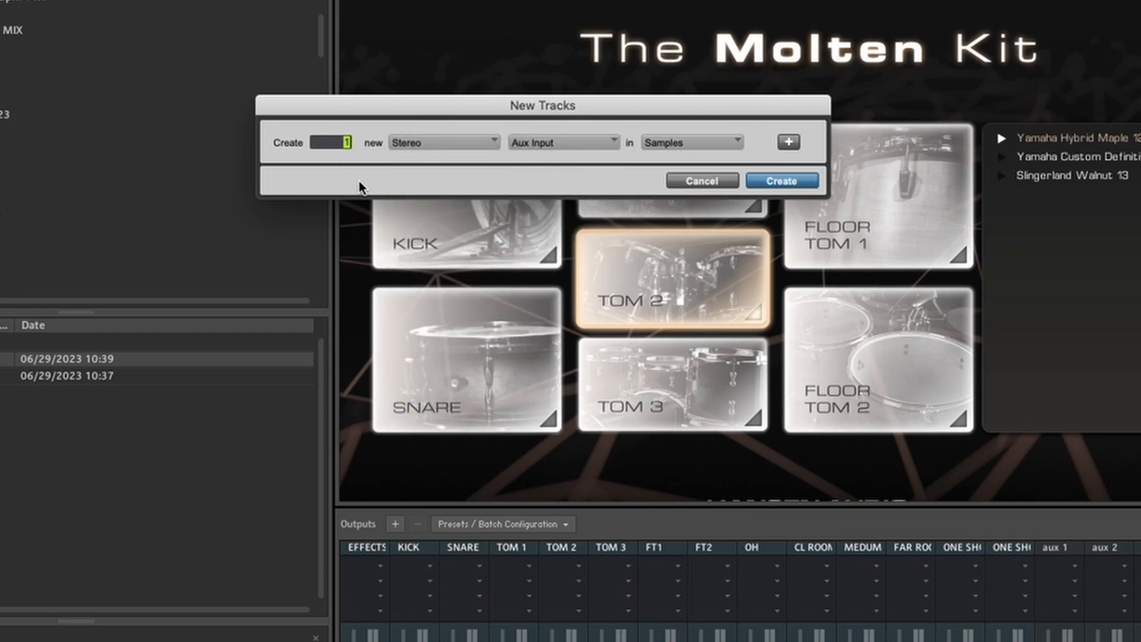
pyautogui.click(783, 180)
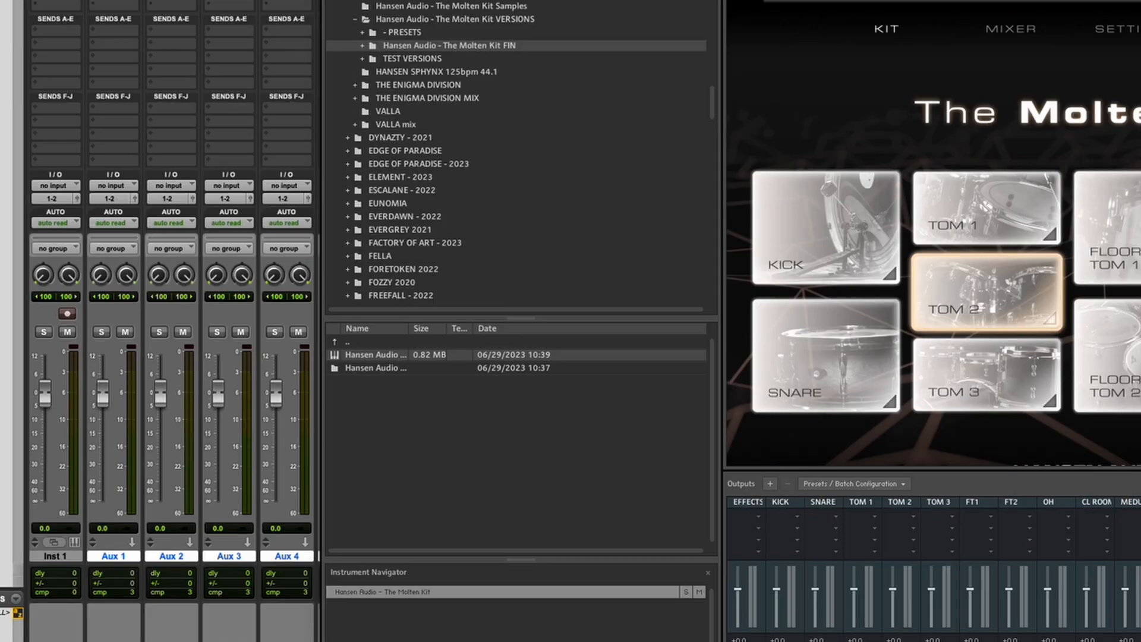
# - Move the Kontakt window clear of the mixer strips and rename the Inst 1 track as EFFECTS
pyautogui.moveTo(594, 1); pyautogui.dragTo(1034, 1)
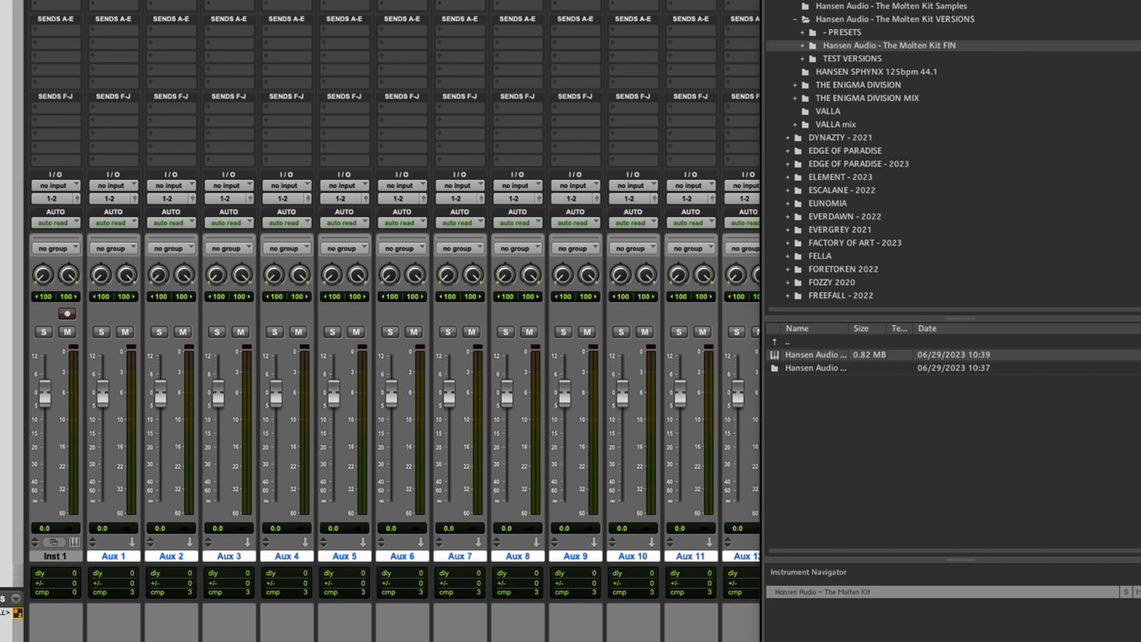
pyautogui.click(879, 2)
pyautogui.moveTo(891, 2); pyautogui.dragTo(1064, 1)
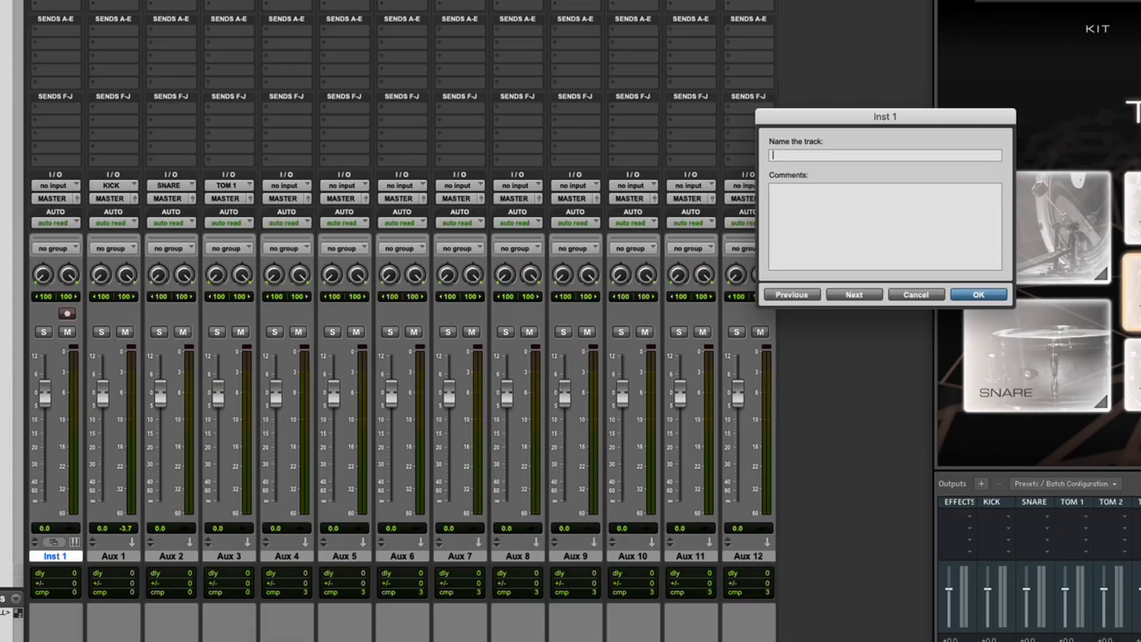
pyautogui.write('FFECTS')
pyautogui.press('Return')
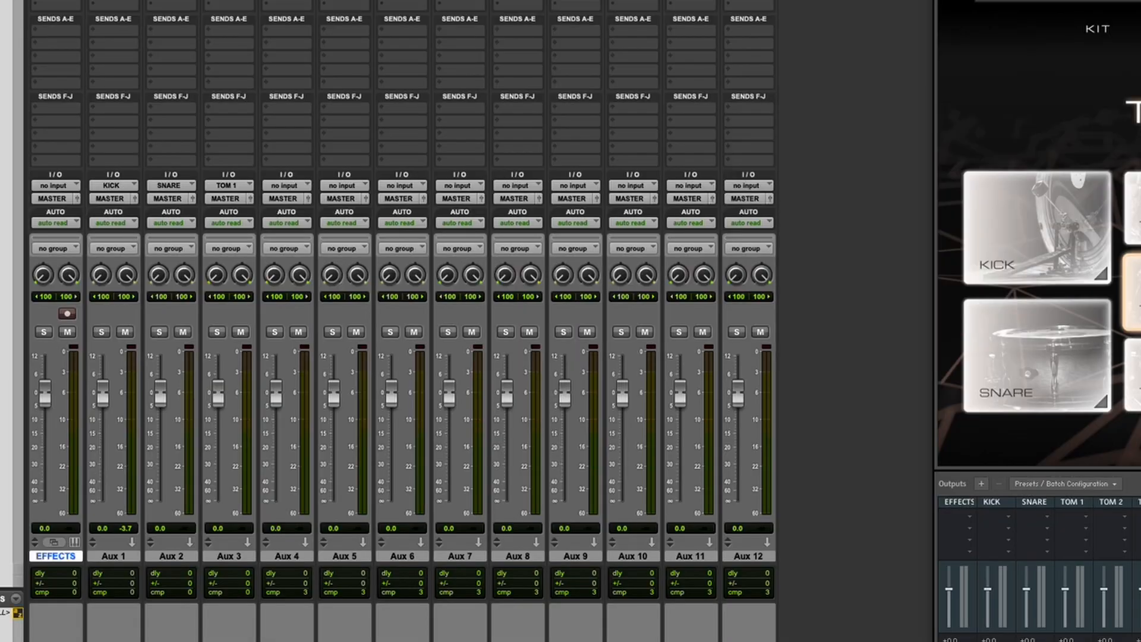
# - Rename the Aux 1 and Aux 2 tracks as KICK and SNARE
pyautogui.doubleClick(113, 556)
pyautogui.write('JIC')
pyautogui.write('KICK')
pyautogui.press('Return')
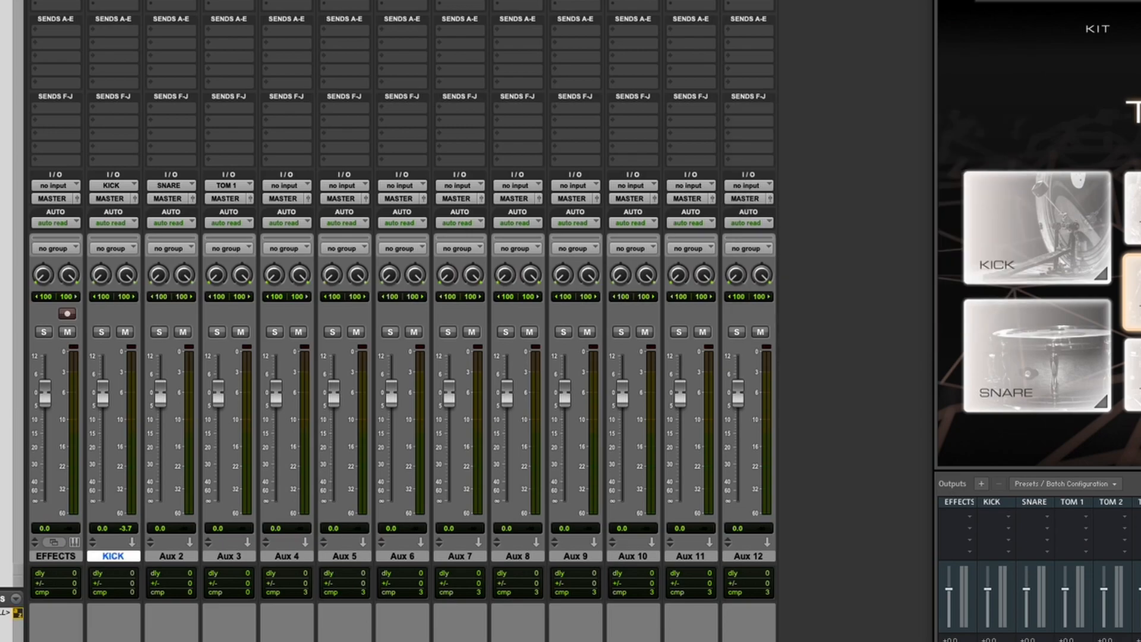
pyautogui.doubleClick(172, 556)
pyautogui.write('SNARE')
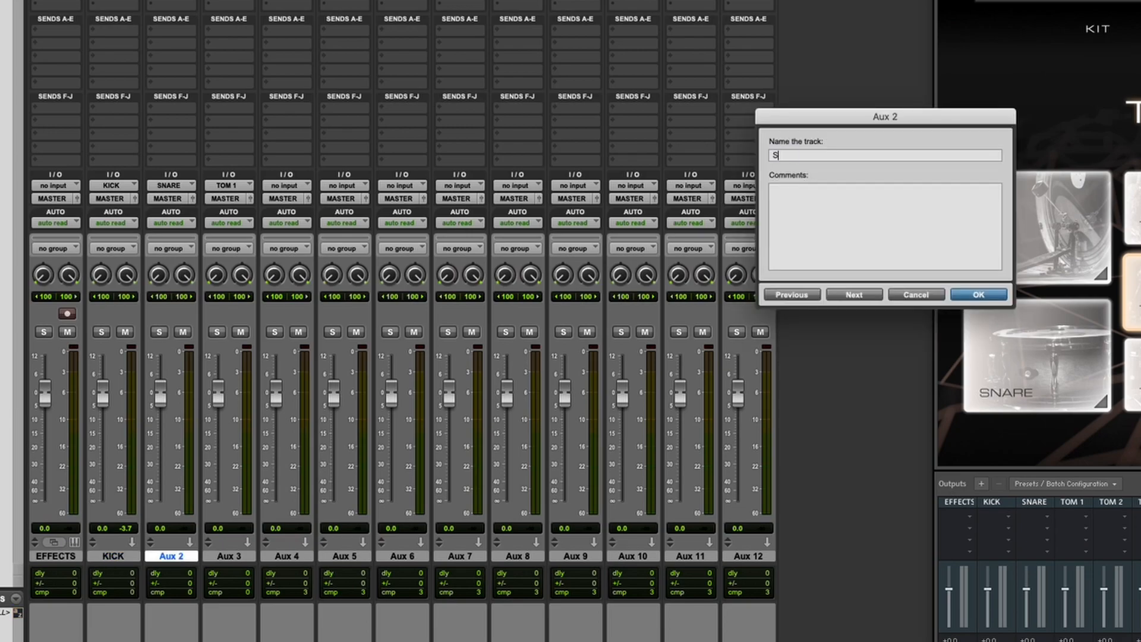
pyautogui.press('Return')
# - Rename the Aux 3, Aux 4 and Aux 5 tracks as TOM 1, TOM 2 and TOM 3
pyautogui.doubleClick(228, 557)
pyautogui.write('TOM 1')
pyautogui.press('Return')
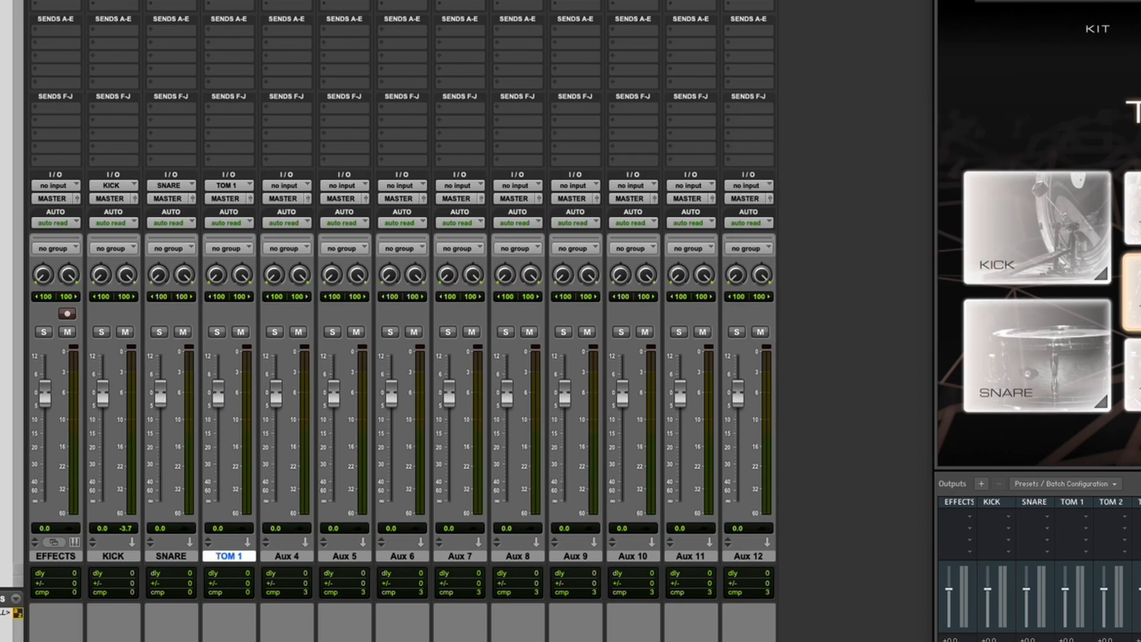
pyautogui.doubleClick(297, 558)
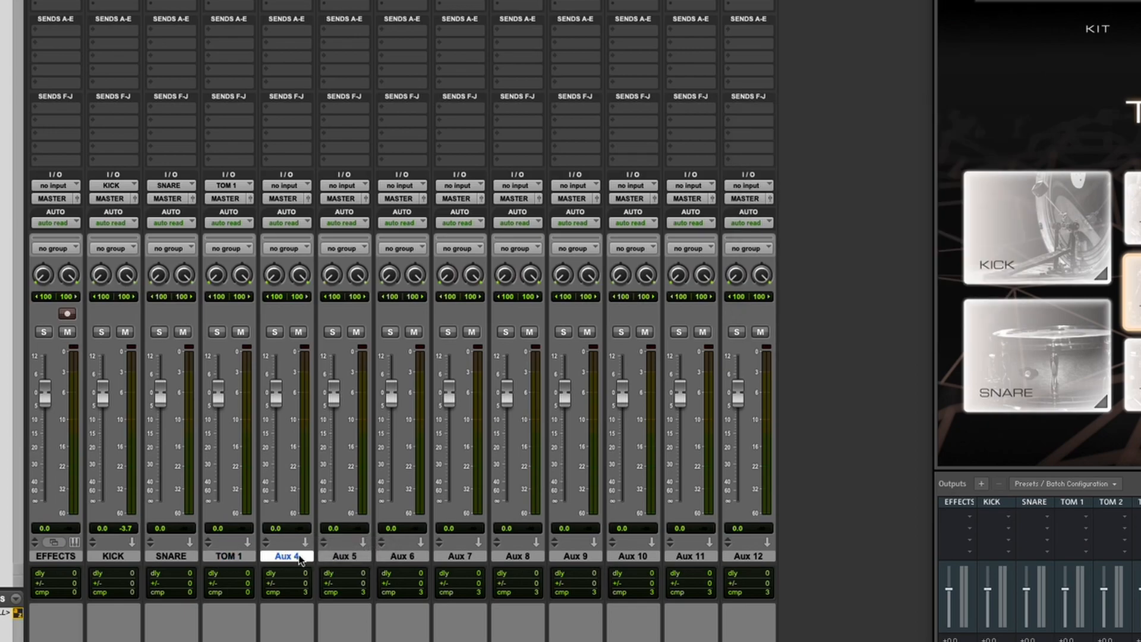
pyautogui.doubleClick(299, 558)
pyautogui.write('TOM')
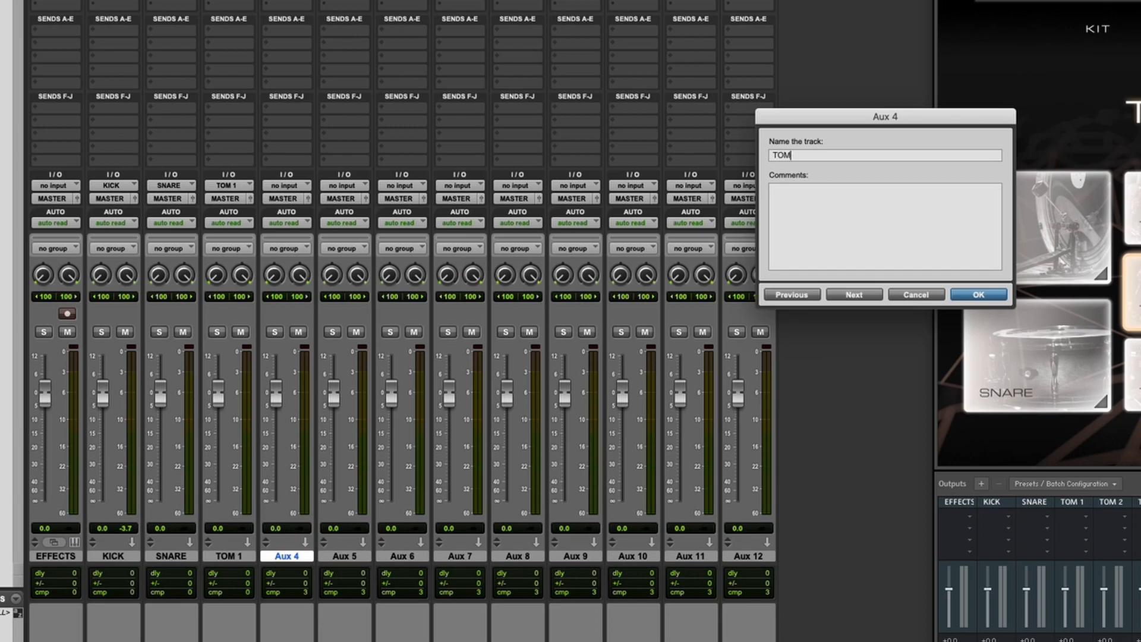
pyautogui.press('Return')
pyautogui.doubleClick(349, 557)
pyautogui.write('TM')
pyautogui.write('M 3')
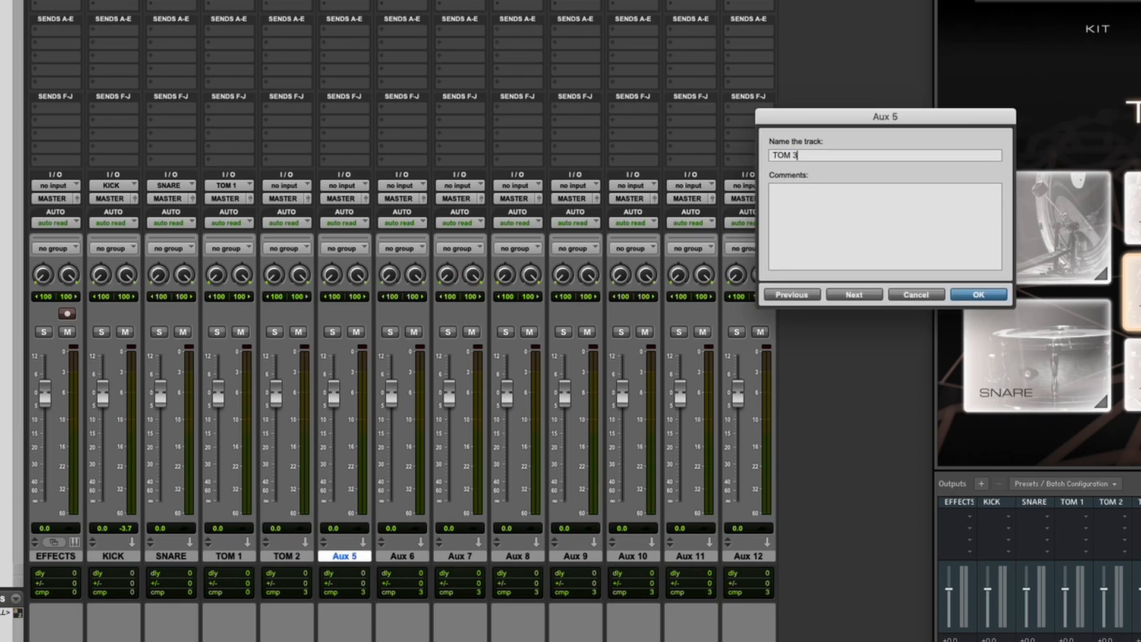
pyautogui.press('Return')
# - Rename the Aux 6 and Aux 7 tracks as FT1 and FT2
pyautogui.doubleClick(404, 556)
pyautogui.press('BackSpace')
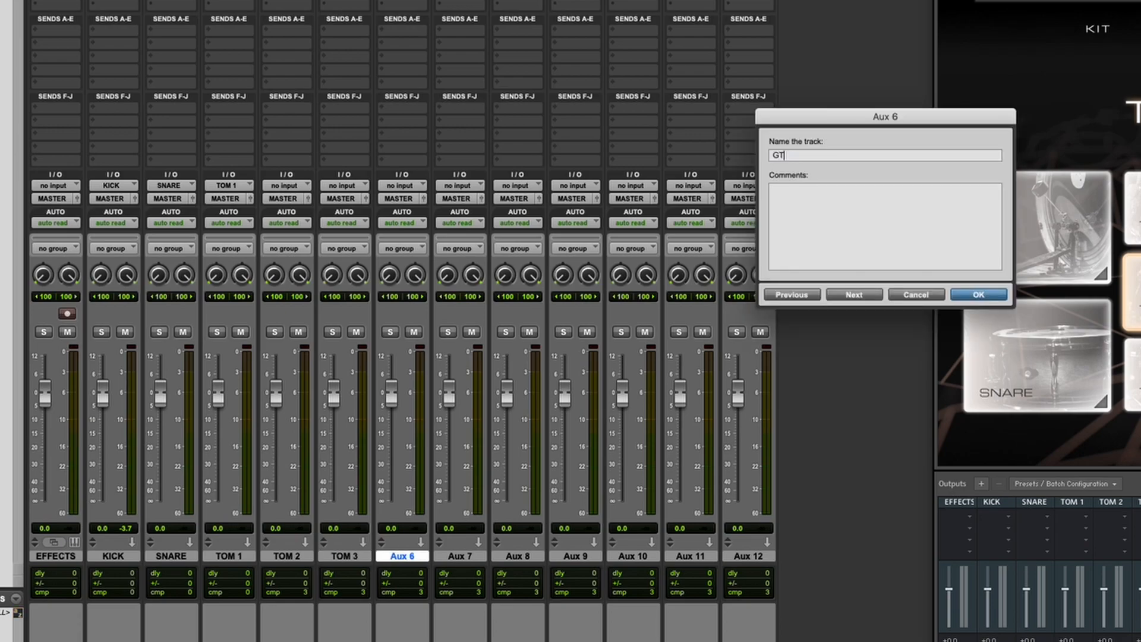
pyautogui.write('FT1')
pyautogui.press('Return')
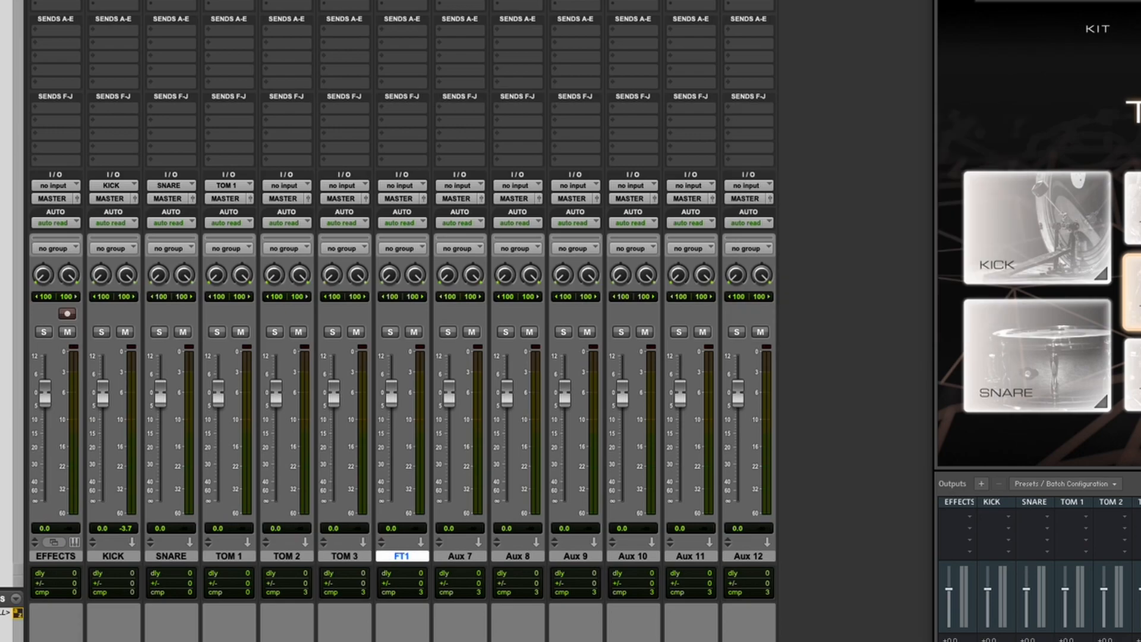
pyautogui.doubleClick(460, 557)
pyautogui.write('F')
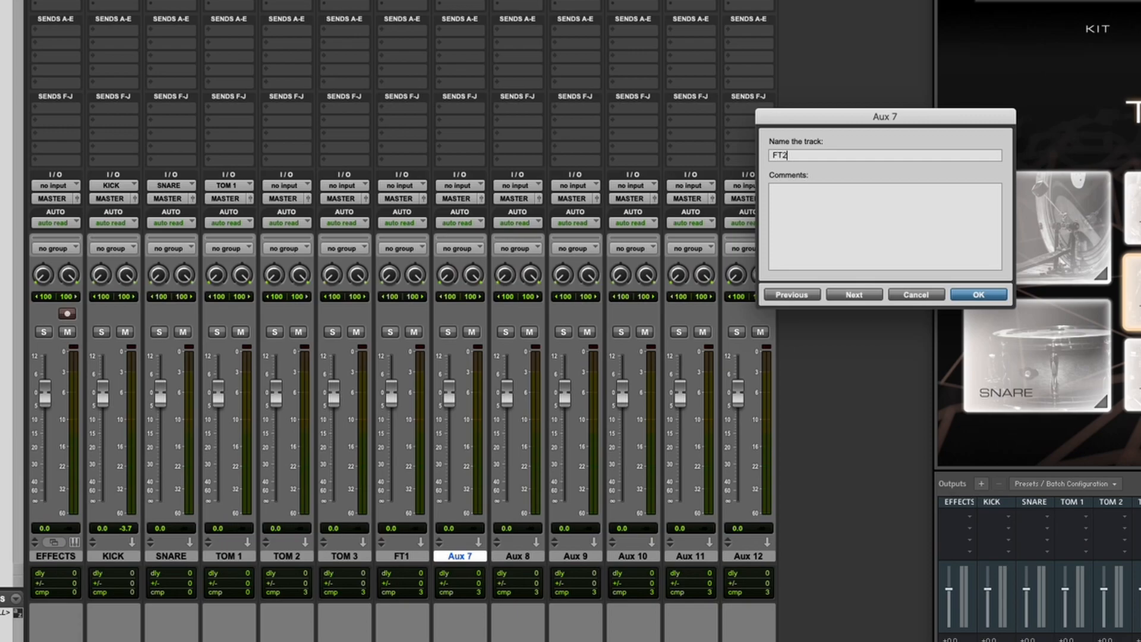
pyautogui.write('T2')
pyautogui.press('Return')
# - Rename the Aux 8 track as OVERHEAD, correcting the misspelled name
pyautogui.doubleClick(518, 556)
pyautogui.write('OVER')
pyautogui.press('Return')
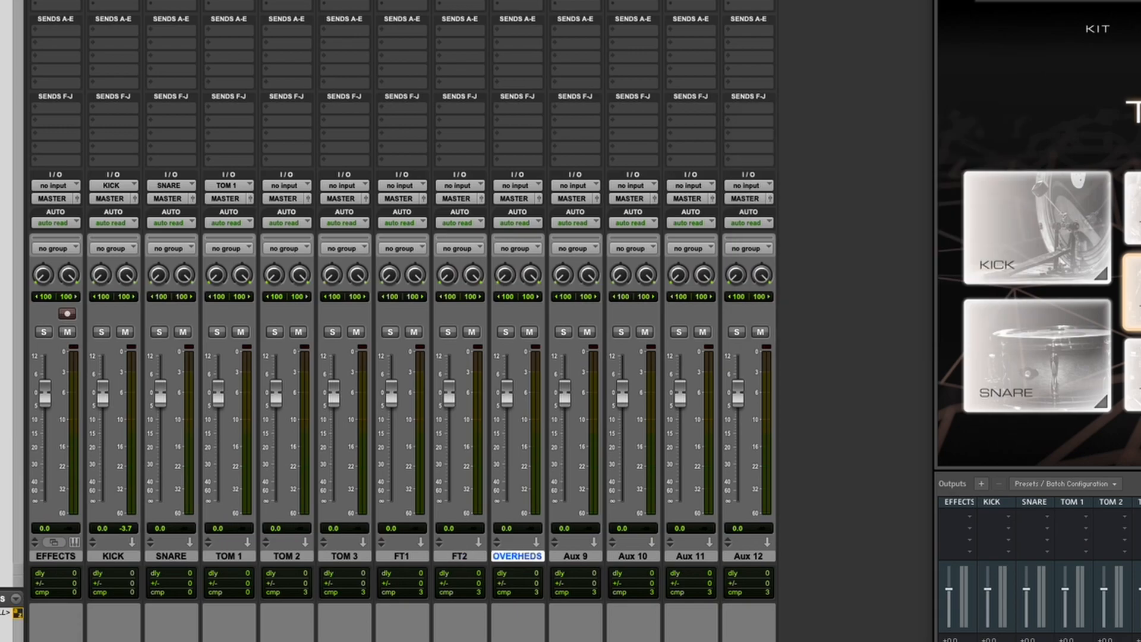
pyautogui.doubleClick(518, 556)
pyautogui.press('Right')
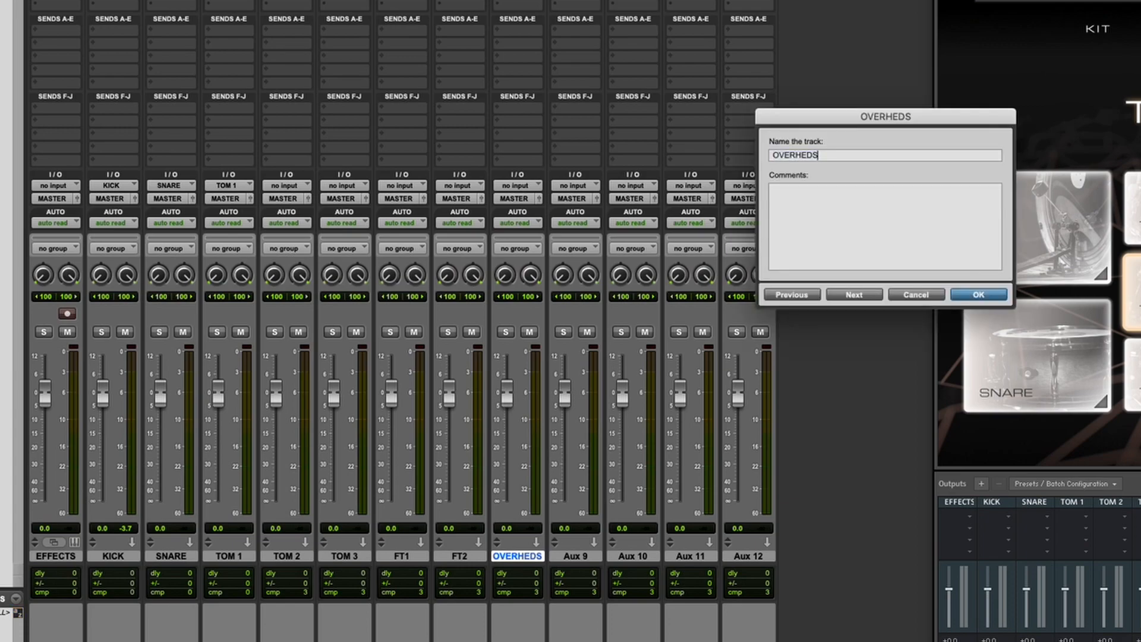
pyautogui.press('BackSpace')
pyautogui.write('EAD')
pyautogui.press('Return')
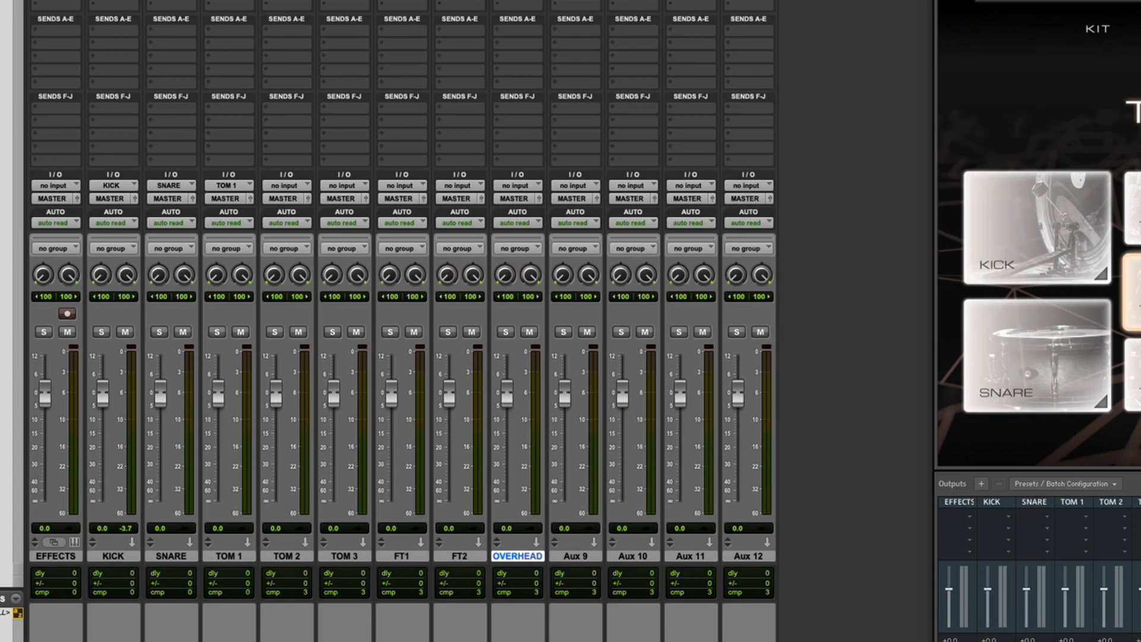
# - Rename the Aux 9, Aux 10 and Aux 11 tracks as CL ROOM, MED ROOM and FAR ROOM
pyautogui.doubleClick(575, 556)
pyautogui.write('CL')
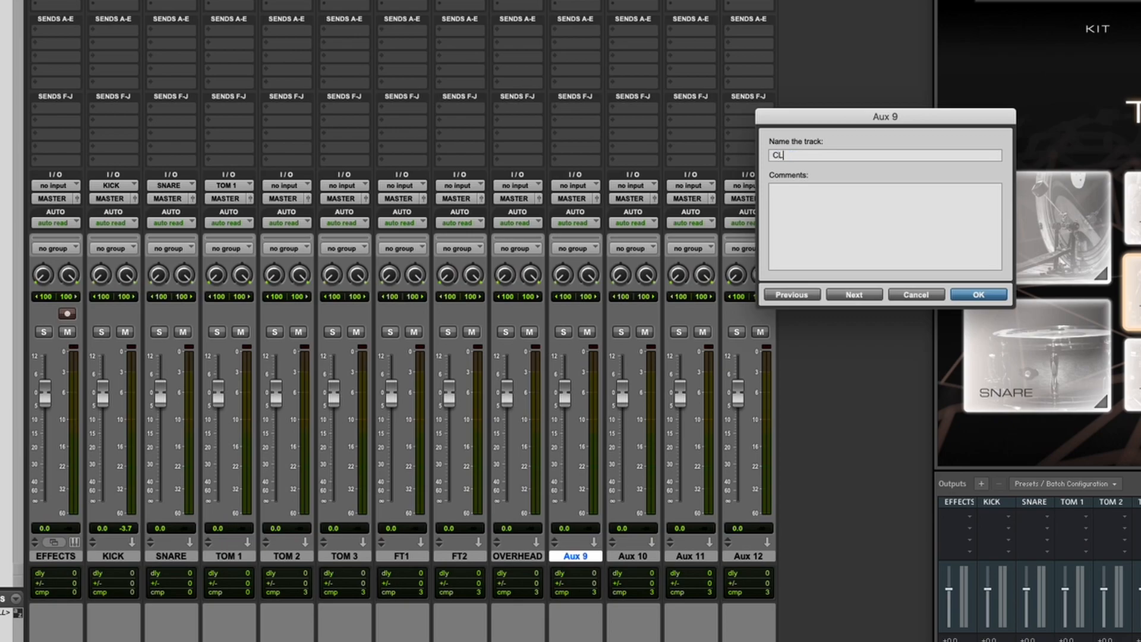
pyautogui.write(' ROOM')
pyautogui.press('Return')
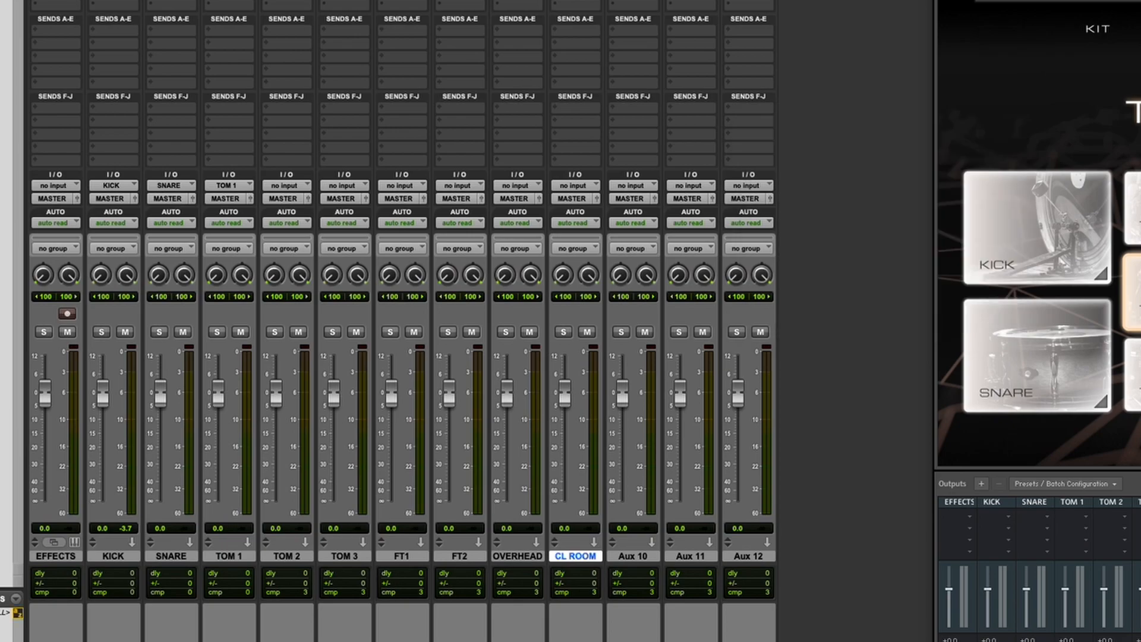
pyautogui.doubleClick(633, 557)
pyautogui.write('MED ROOM')
pyautogui.press('Return')
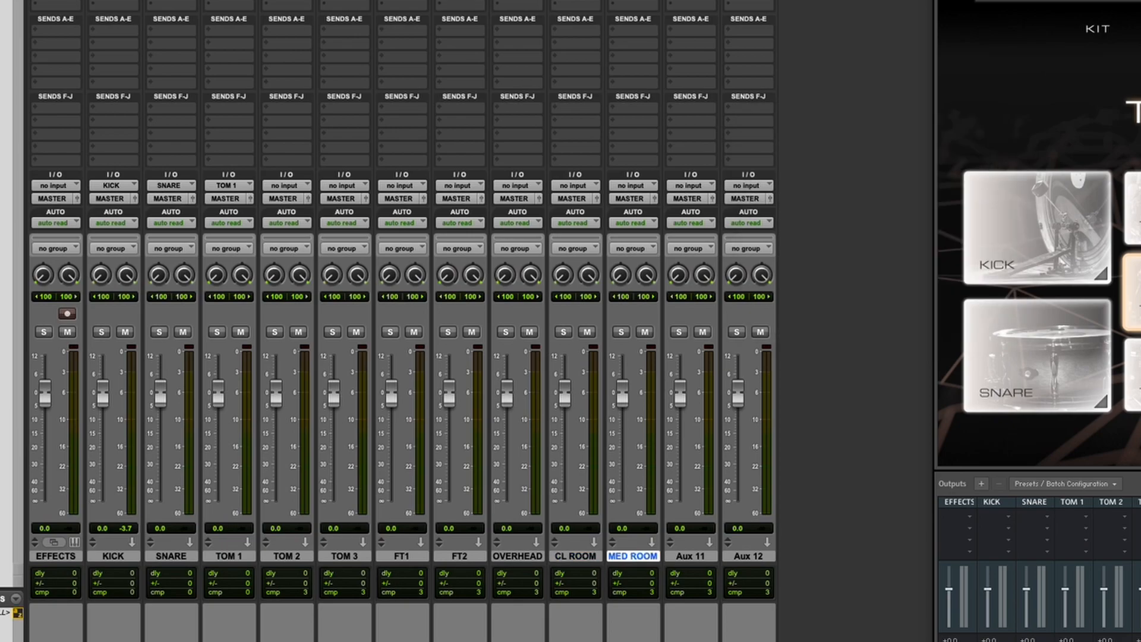
pyautogui.doubleClick(690, 556)
pyautogui.write('FAR ROOM')
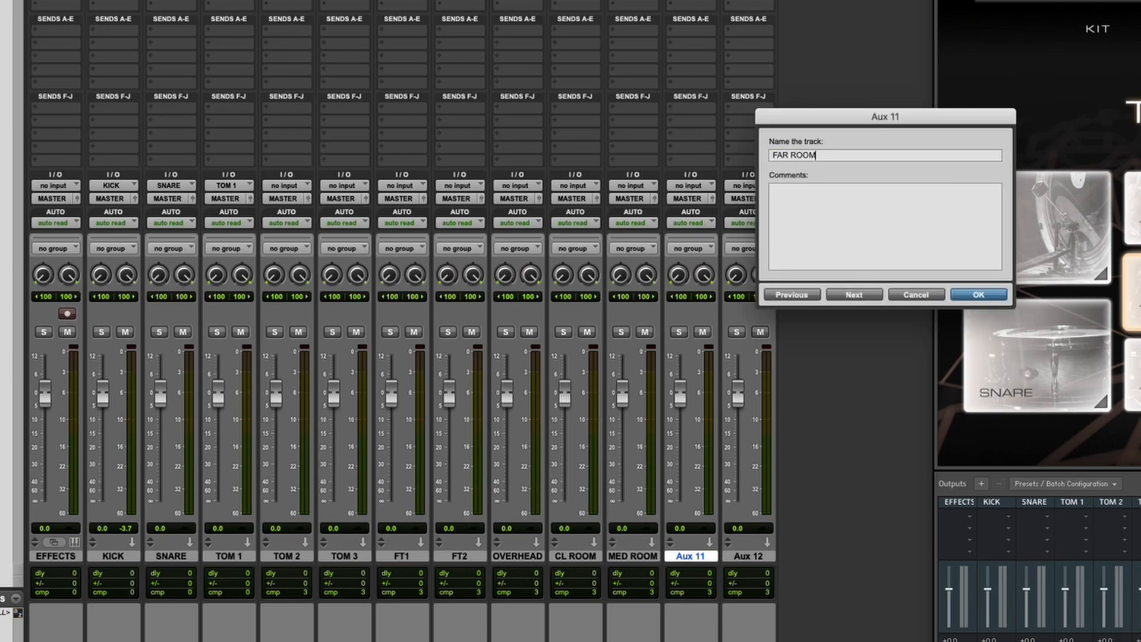
pyautogui.press('Return')
# - Rename the Aux 12 track as OS KICK
pyautogui.doubleClick(748, 556)
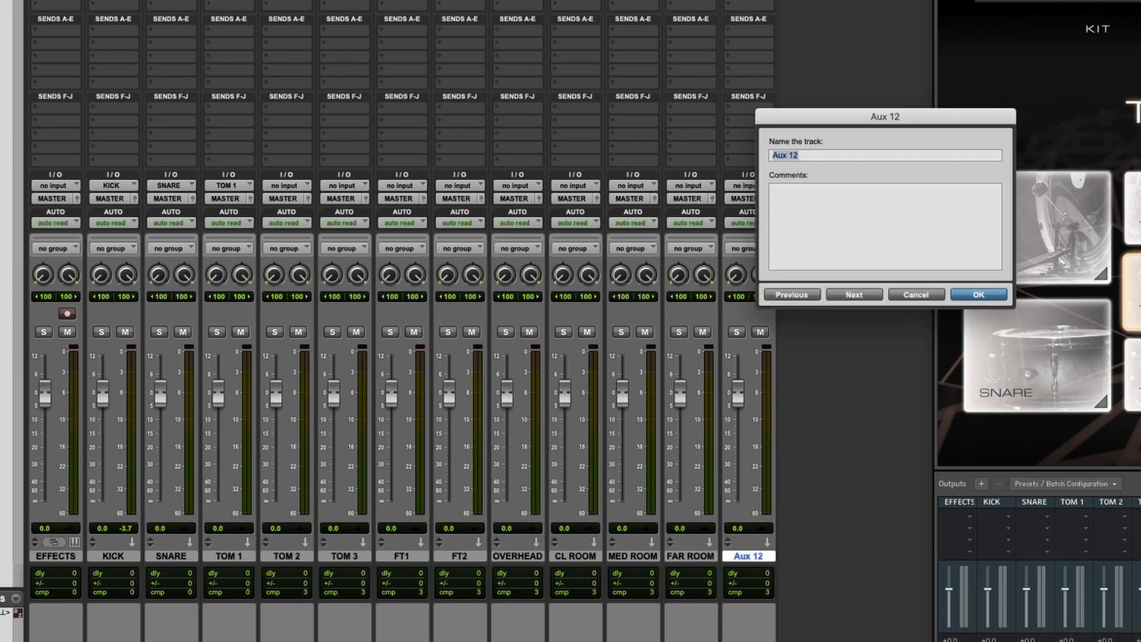
pyautogui.write('OS KICK')
pyautogui.press('Return')
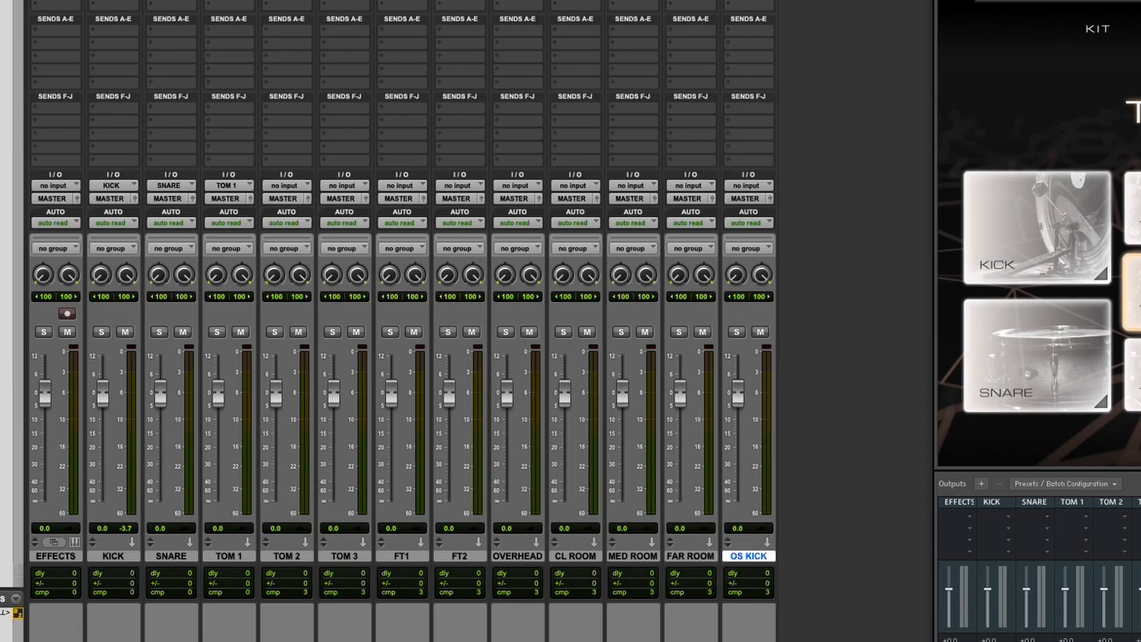
# - Add one more stereo Aux Input track after OS KICK and name it OS SNARE
pyautogui.press('super+shift+n')
pyautogui.click(819, 186)
pyautogui.click(818, 198)
pyautogui.click(891, 185)
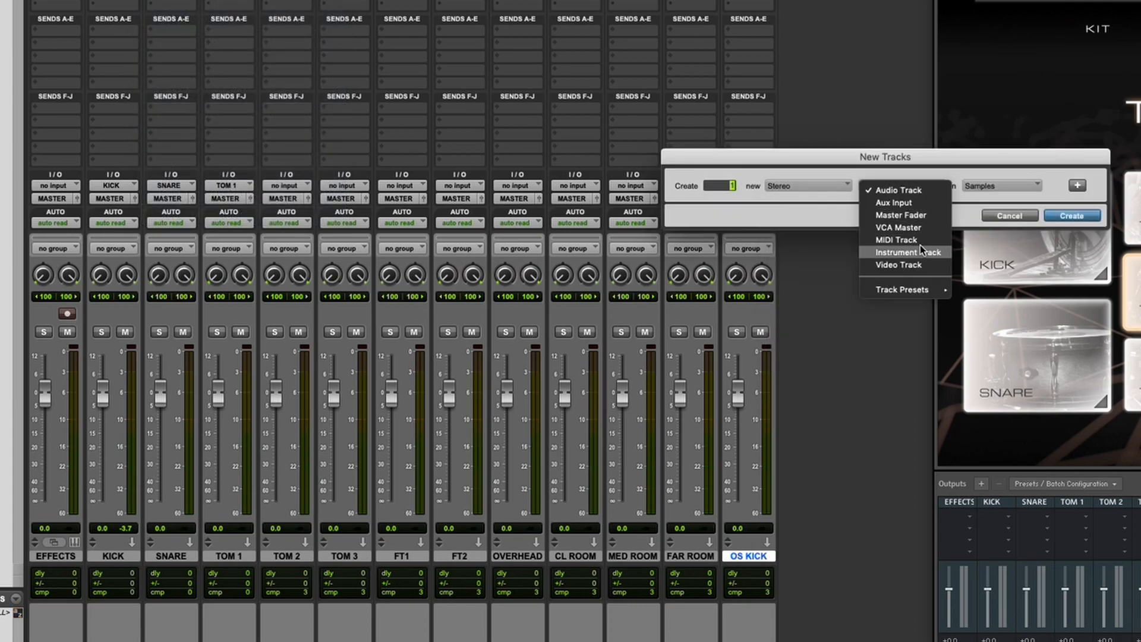
pyautogui.click(923, 202)
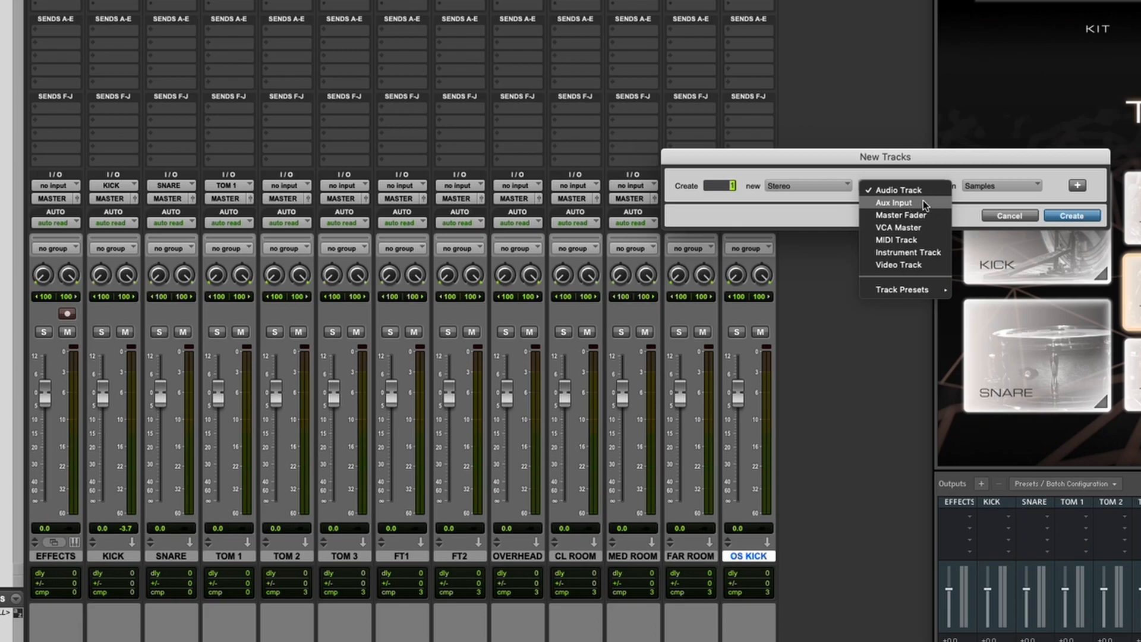
pyautogui.click(1062, 218)
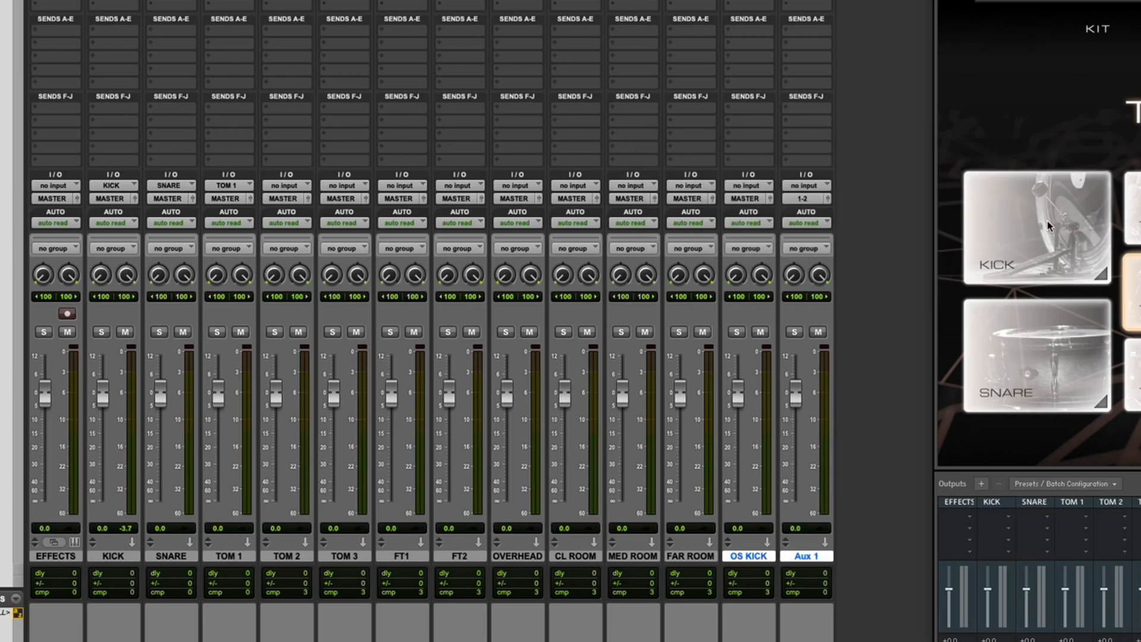
pyautogui.doubleClick(808, 556)
pyautogui.write('OS SNARE')
pyautogui.press('Return')
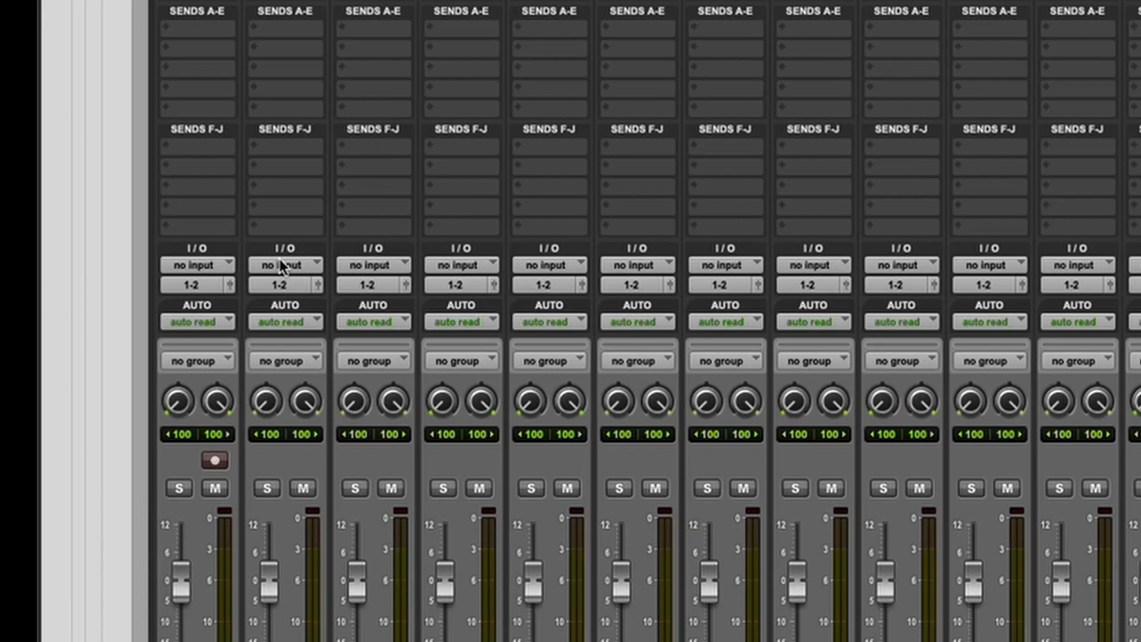
# - Assign the Kontakt SN plug-in output as the input of the first stereo aux track
pyautogui.click(279, 261)
pyautogui.moveTo(284, 265)
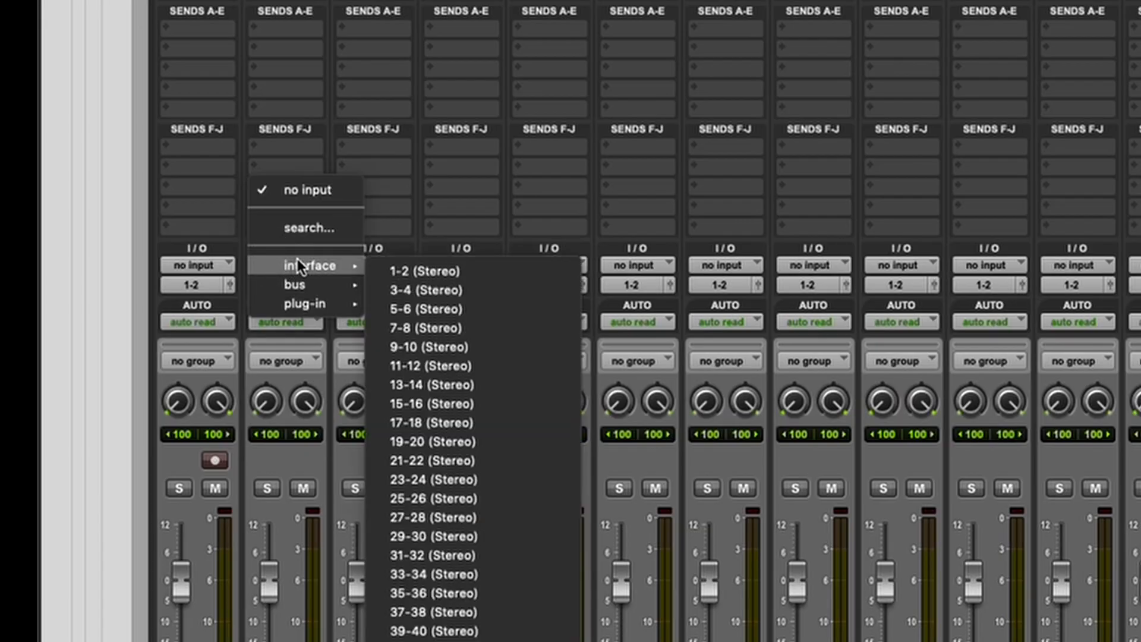
pyautogui.moveTo(318, 295)
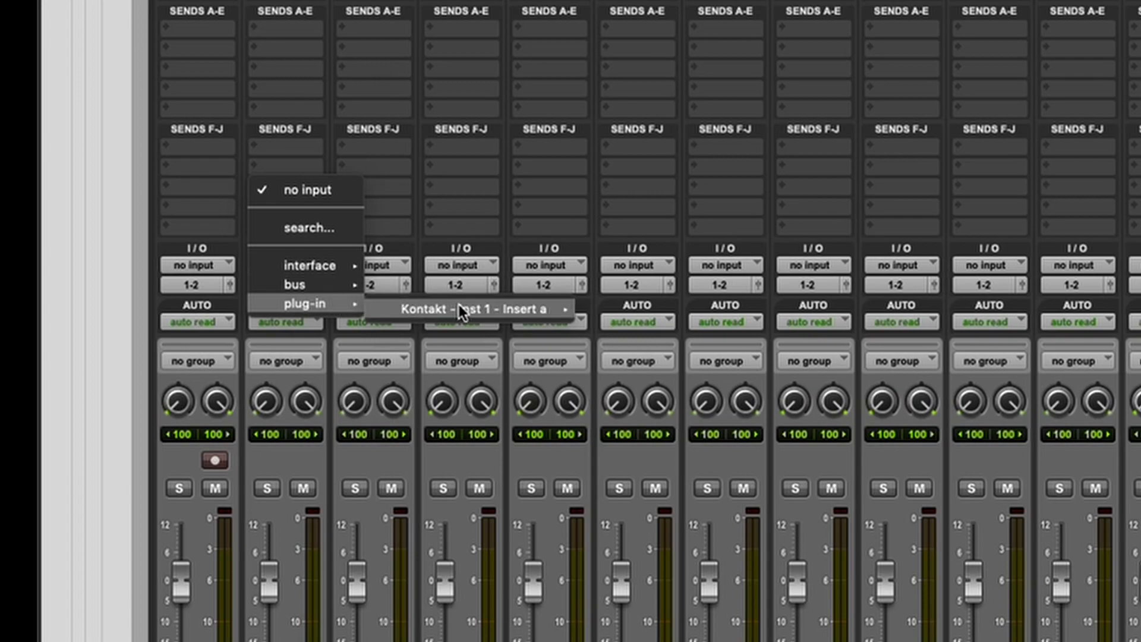
pyautogui.moveTo(534, 306)
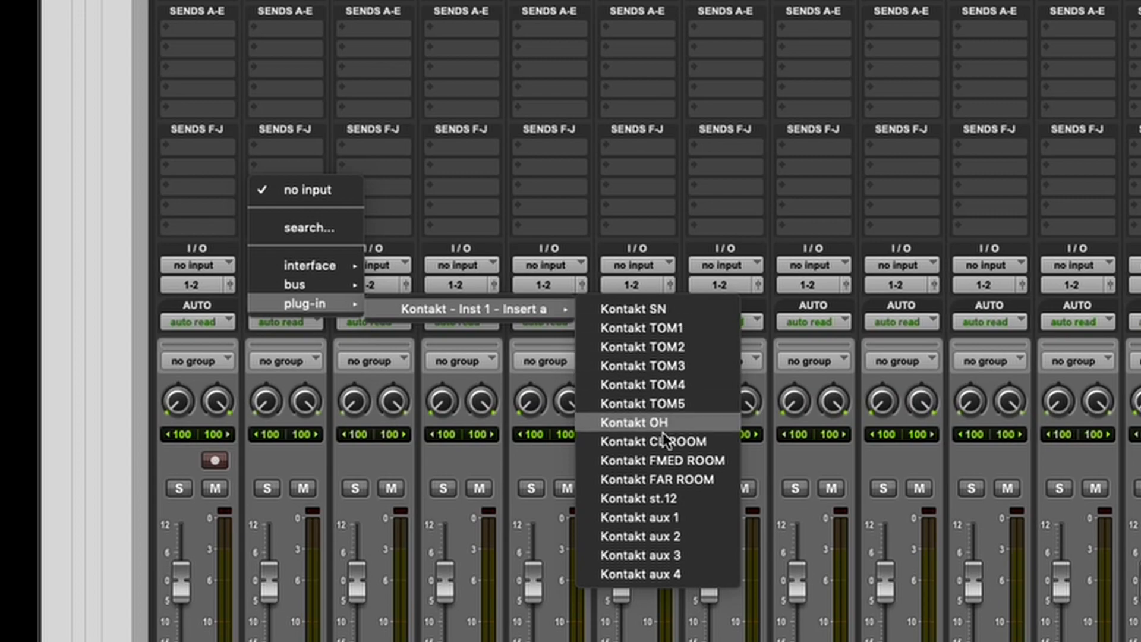
pyautogui.click(679, 311)
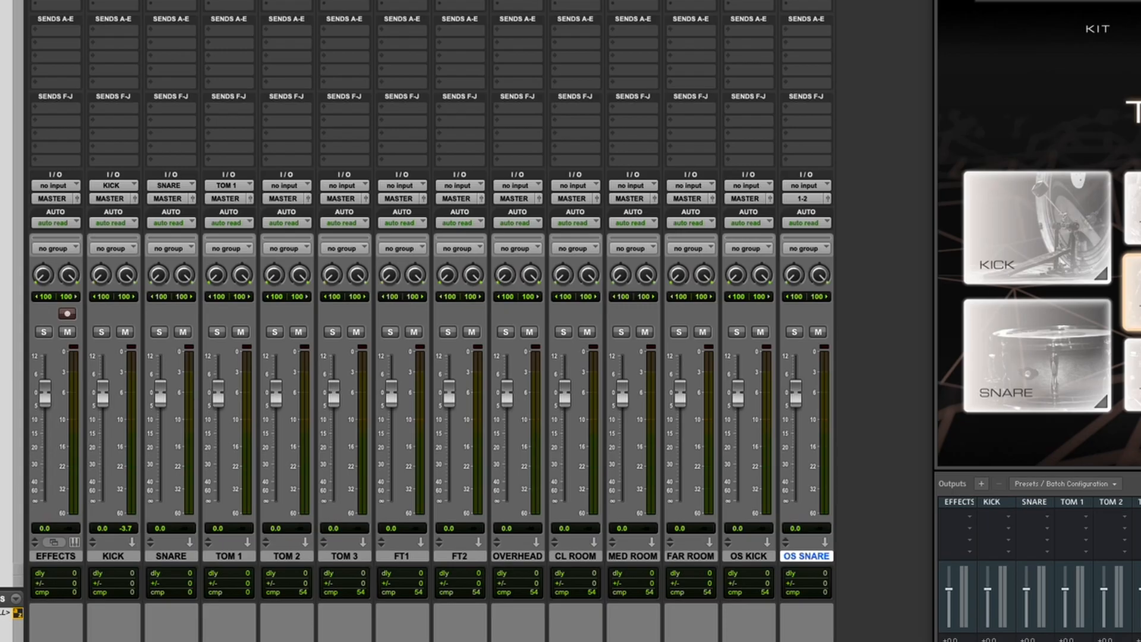
# - Set the TOM 2 track's input to the Kontakt TOM3 plug-in output and rename that input path TOM 2
pyautogui.click(297, 186)
pyautogui.moveTo(314, 201)
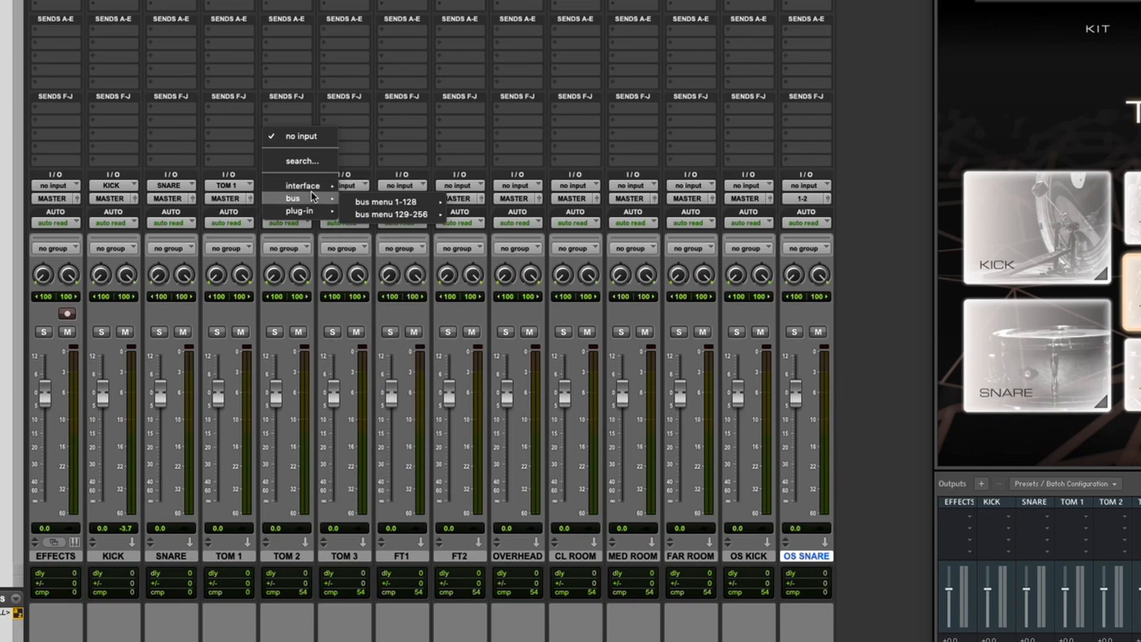
pyautogui.moveTo(410, 216)
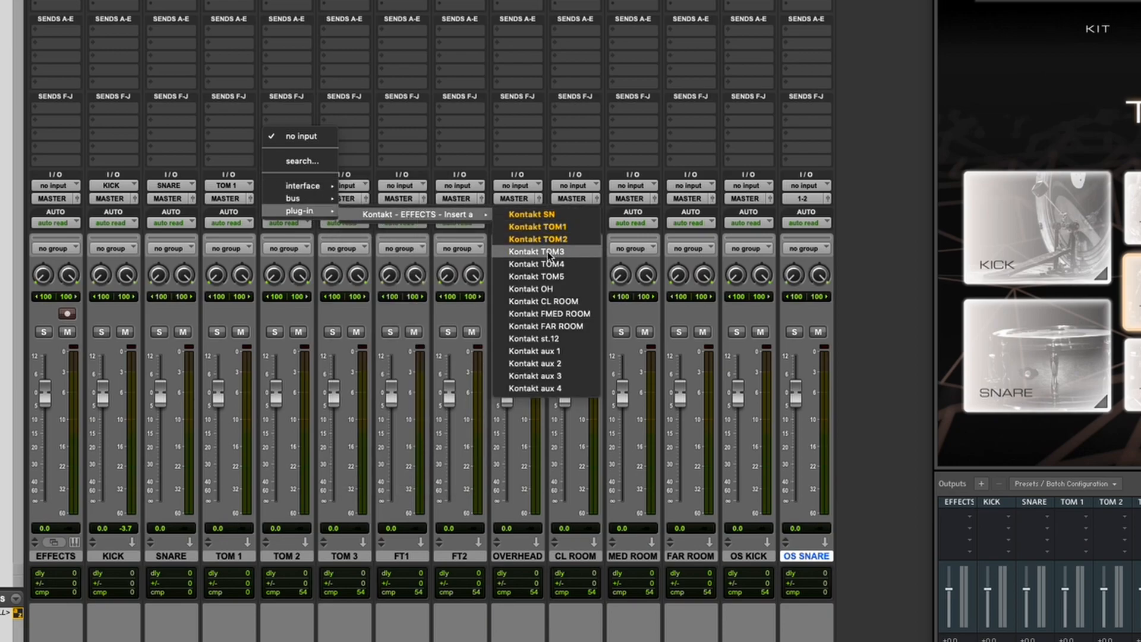
pyautogui.click(550, 257)
pyautogui.rightClick(291, 186)
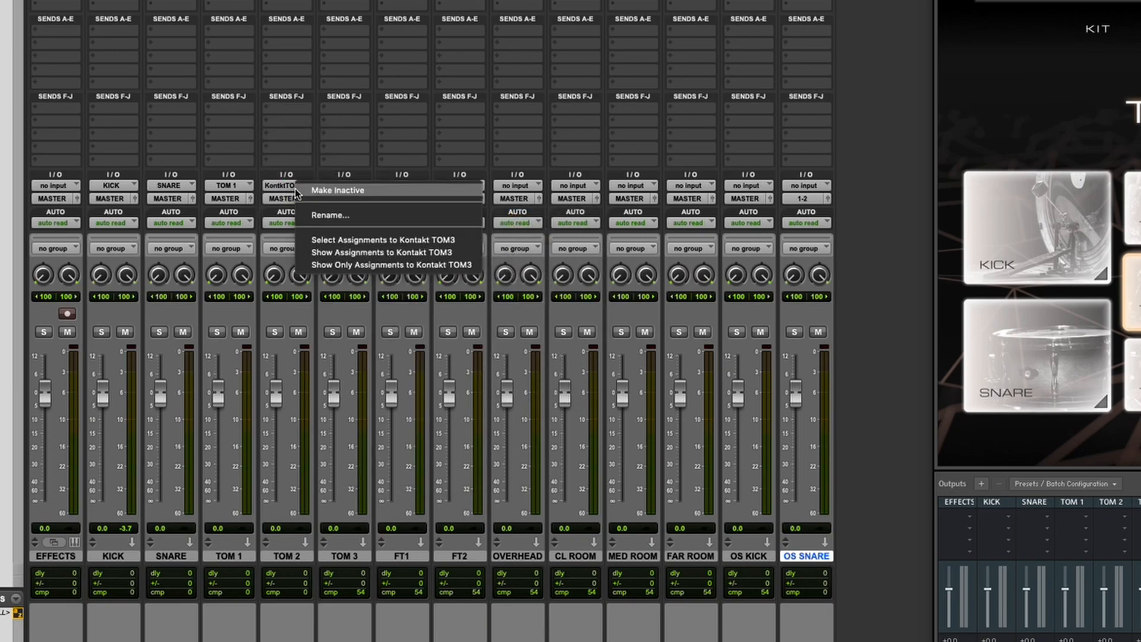
pyautogui.click(328, 215)
pyautogui.write('TOM 2')
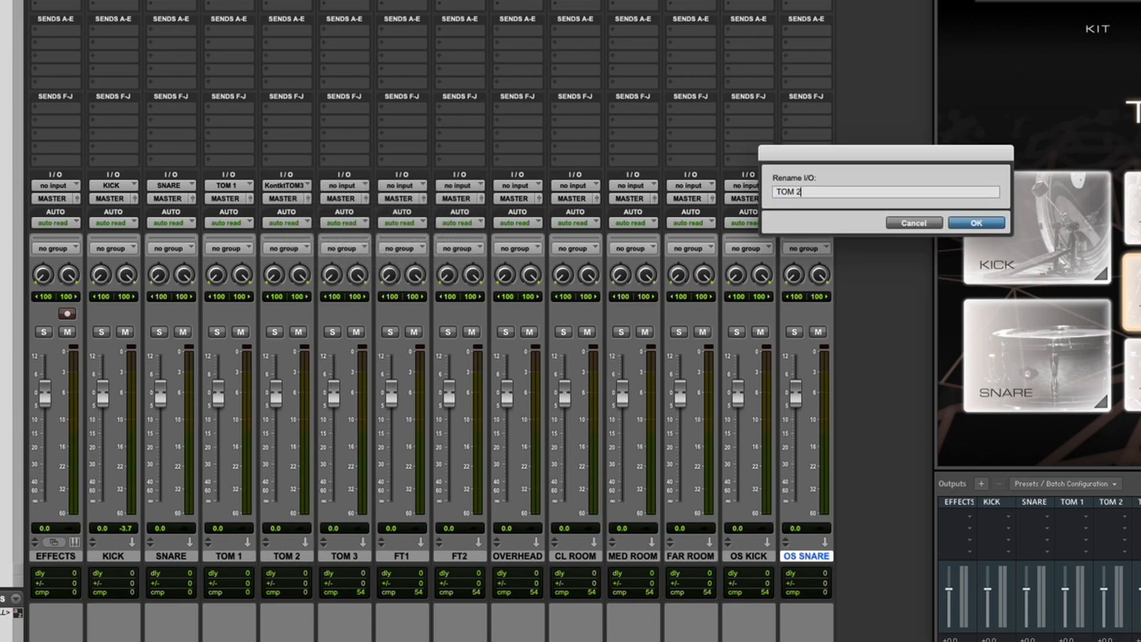
pyautogui.press('Return')
# - Set the TOM 3 track's input to the Kontakt TOM4 plug-in output and rename that input path TOM 3
pyautogui.click(344, 186)
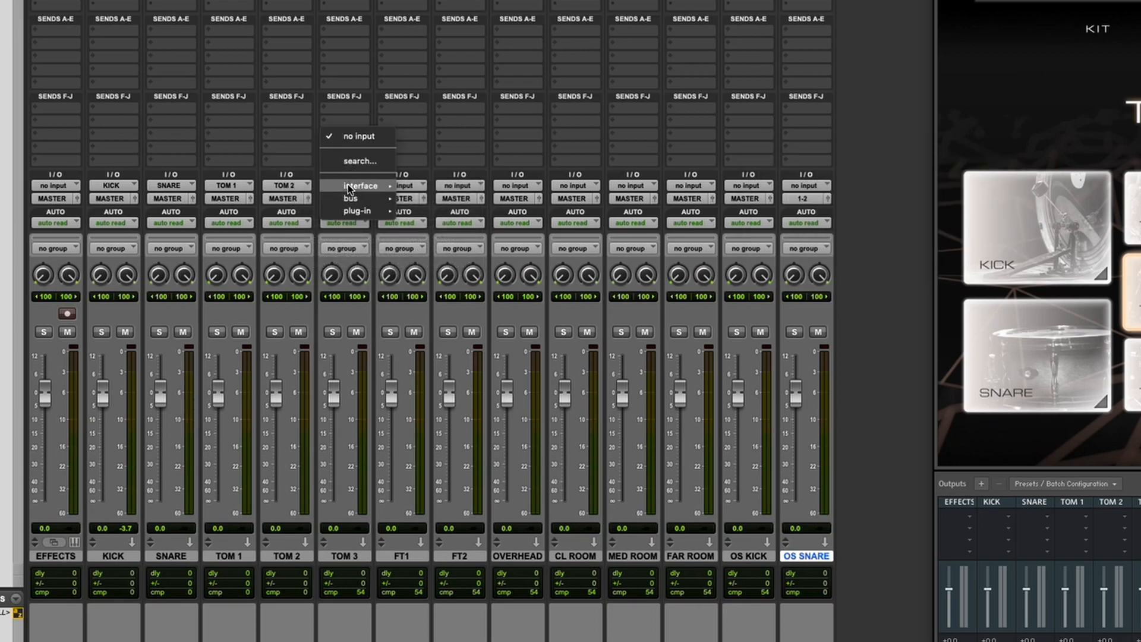
pyautogui.moveTo(375, 211)
pyautogui.moveTo(488, 214)
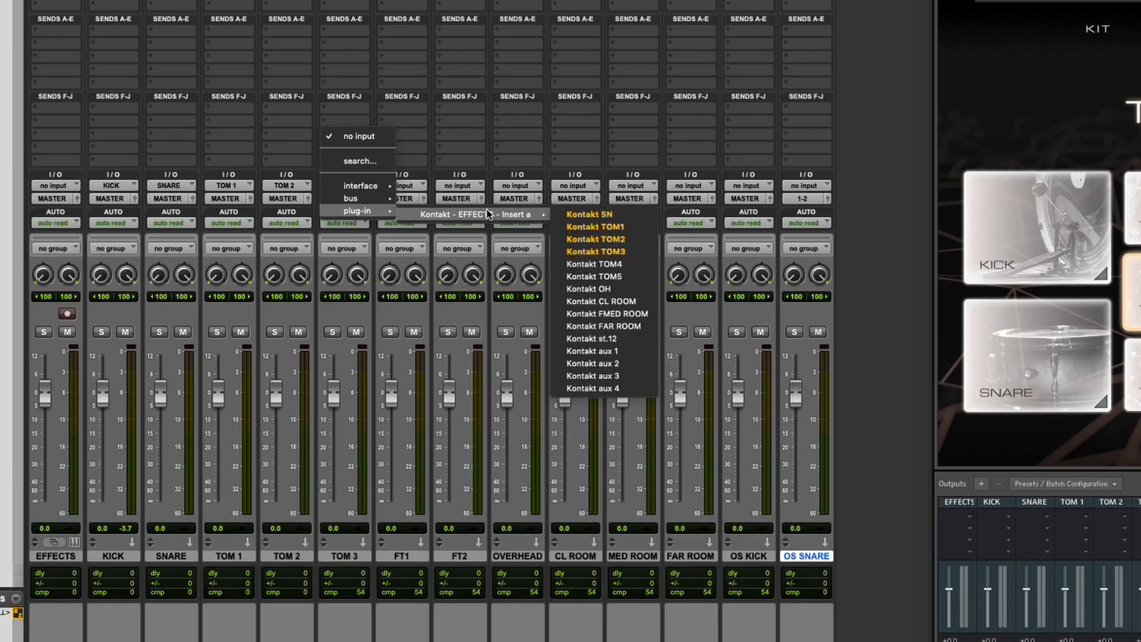
pyautogui.click(594, 264)
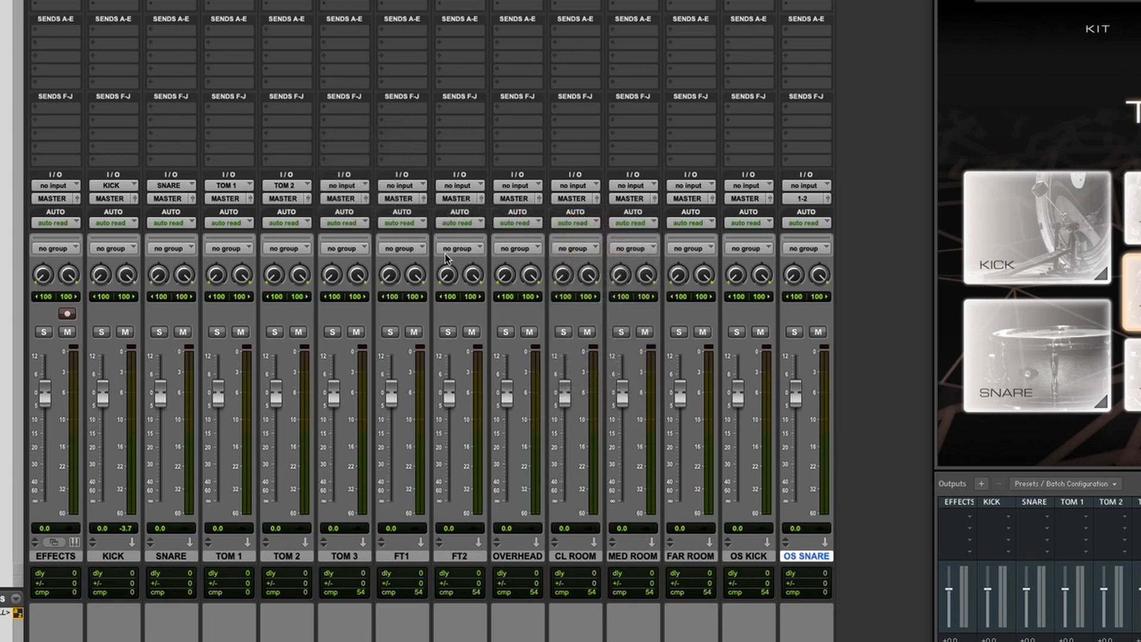
pyautogui.rightClick(354, 181)
pyautogui.click(350, 410)
pyautogui.rightClick(350, 187)
pyautogui.click(392, 218)
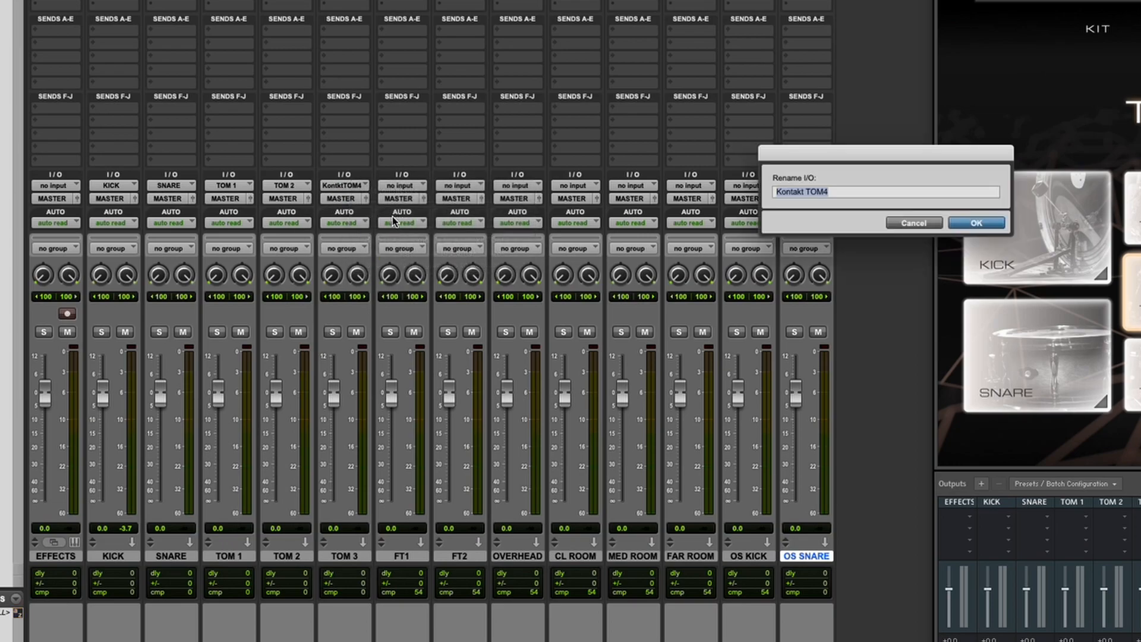
pyautogui.write('TOM 3')
pyautogui.press('Return')
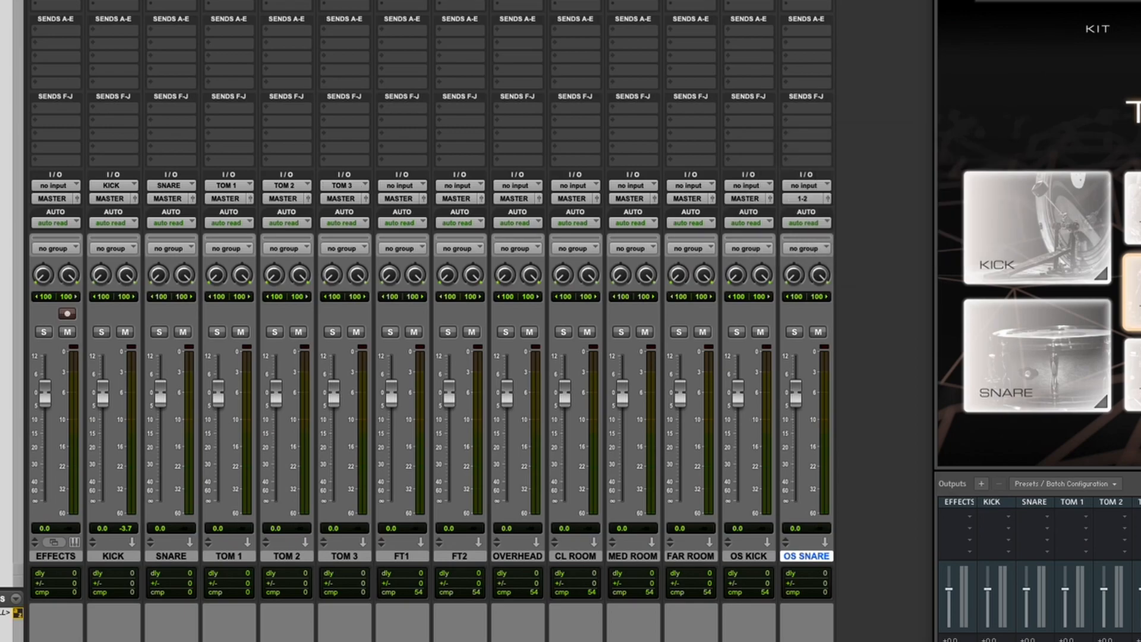
# - Set the FT1 track's input to the Kontakt TOM5 plug-in output and rename that input path FT1
pyautogui.click(399, 185)
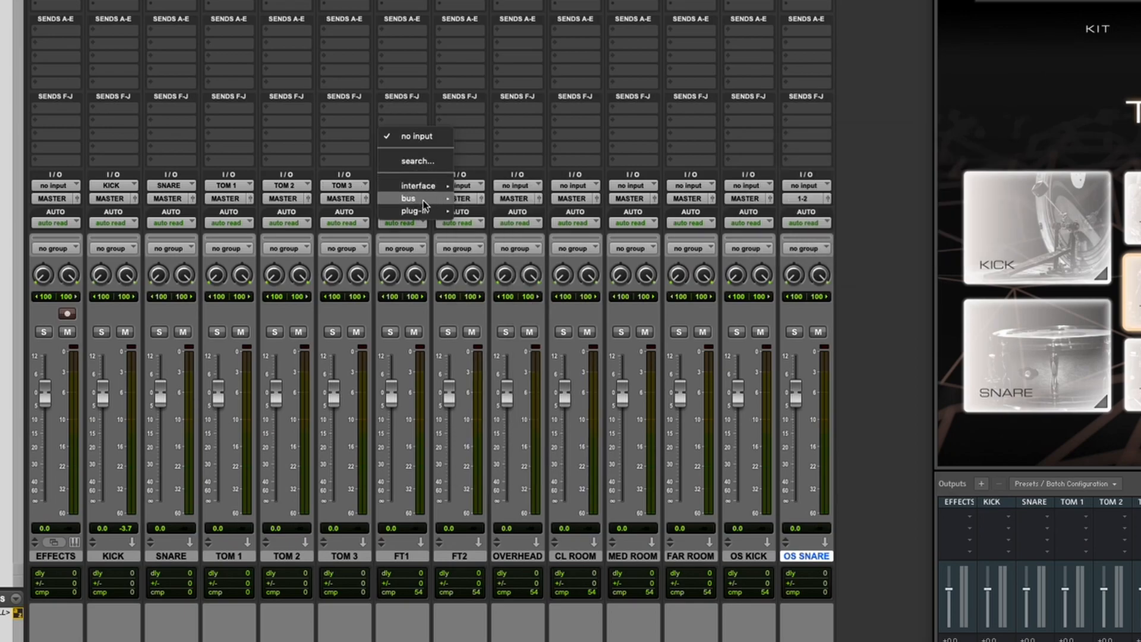
pyautogui.moveTo(436, 211)
pyautogui.moveTo(544, 215)
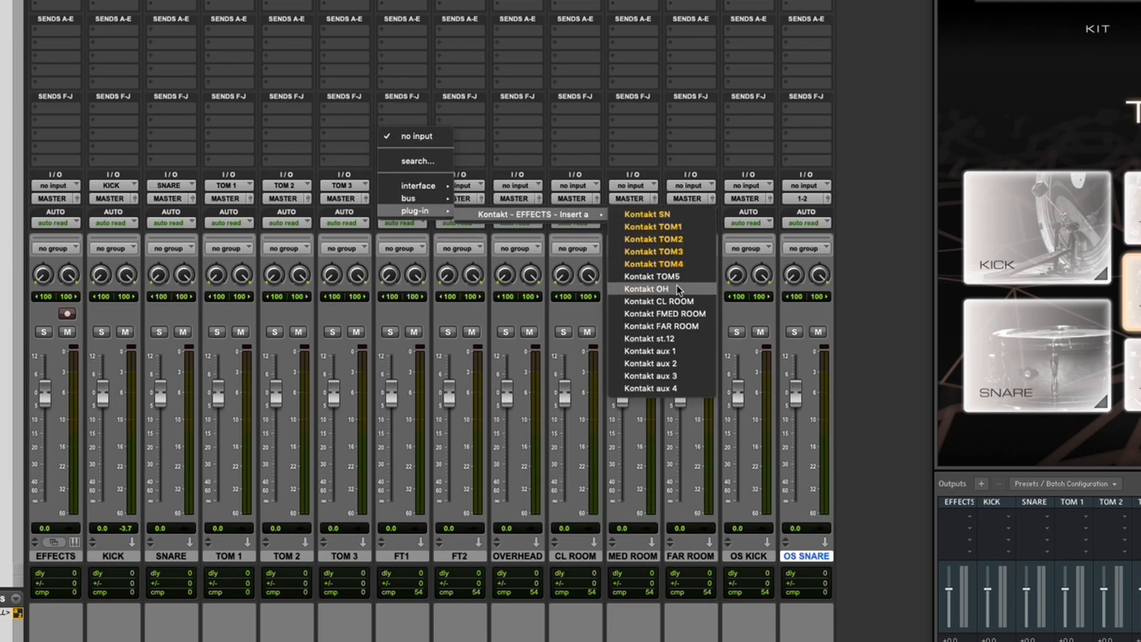
pyautogui.click(651, 276)
pyautogui.rightClick(418, 192)
pyautogui.click(452, 212)
pyautogui.write('T')
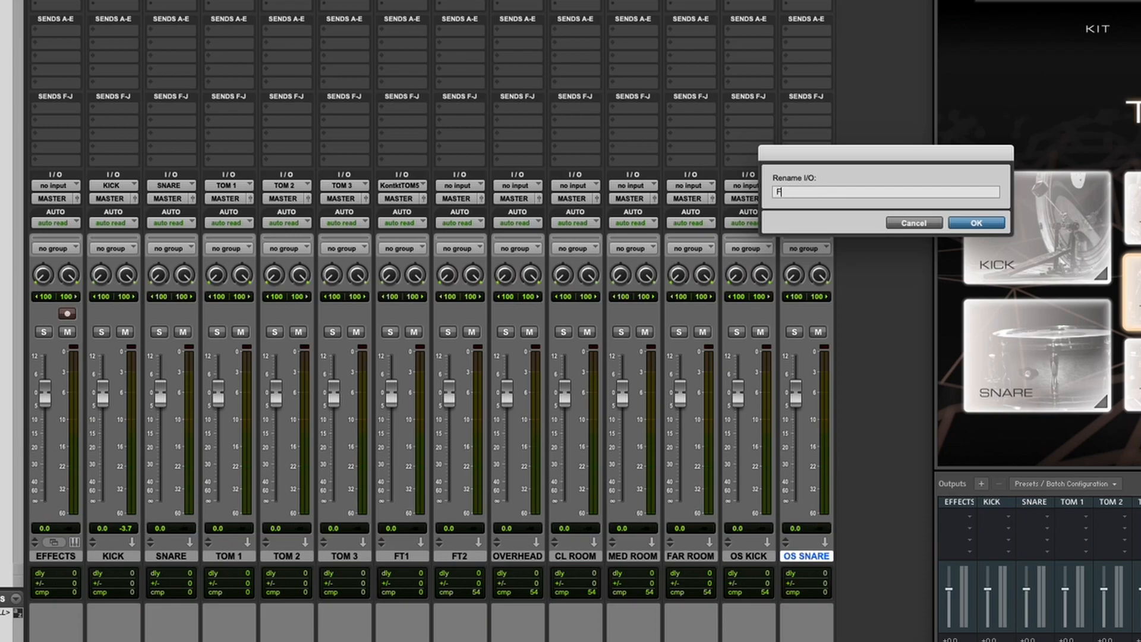
pyautogui.write('T1')
pyautogui.press('Return')
# - Set the FT2 track's input to the Kontakt OH plug-in output and rename that input path FT2
pyautogui.click(459, 185)
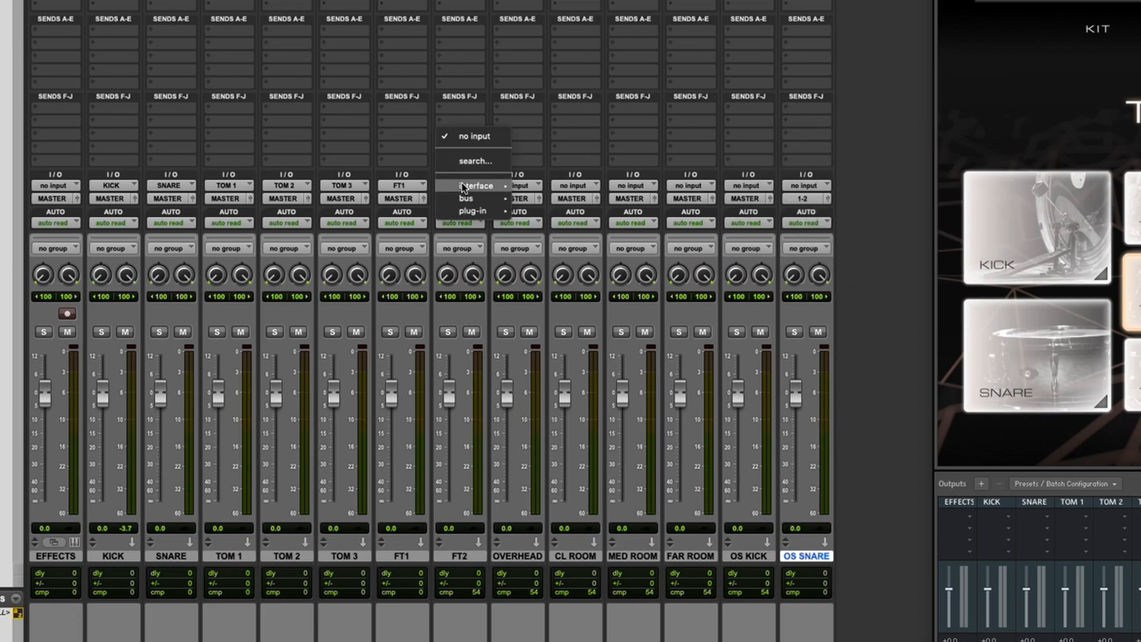
pyautogui.moveTo(483, 193)
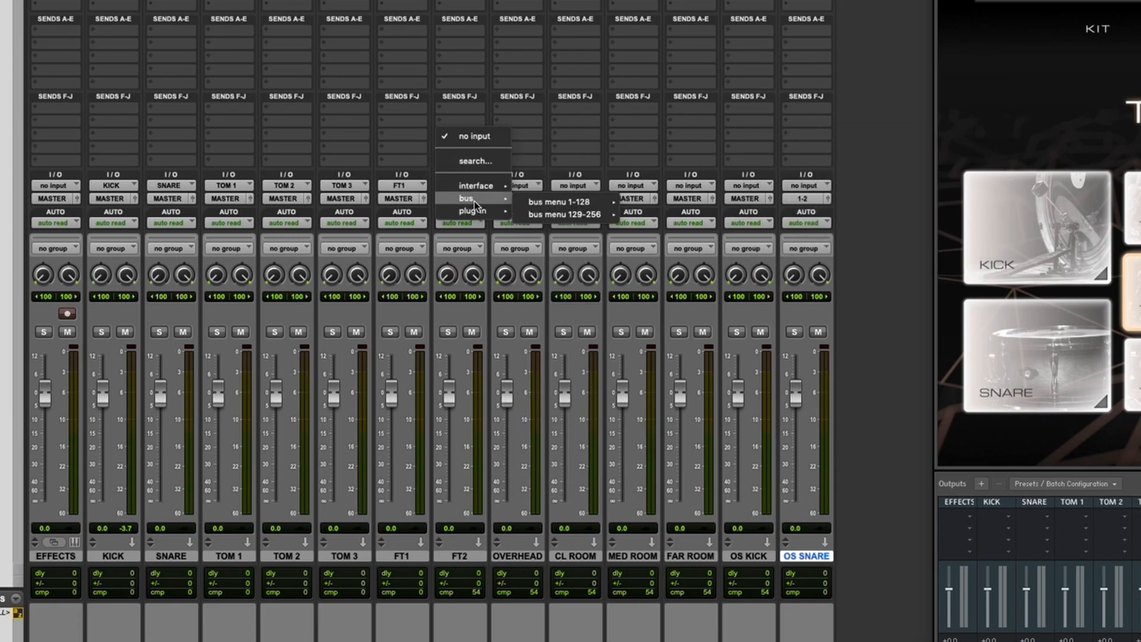
pyautogui.moveTo(606, 215)
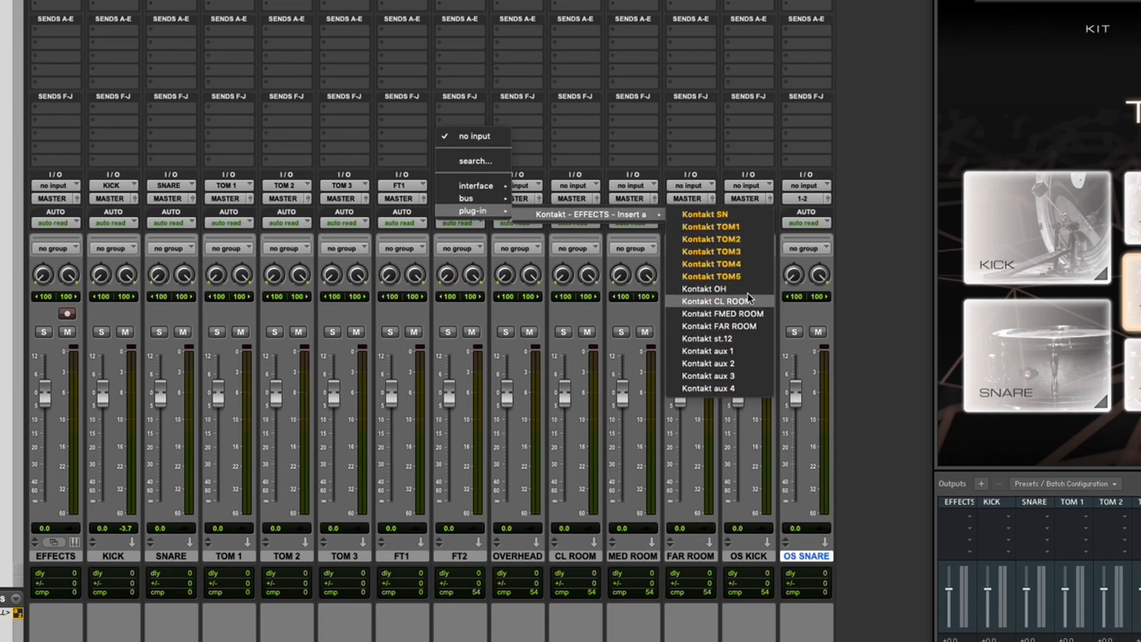
pyautogui.click(708, 288)
pyautogui.rightClick(466, 189)
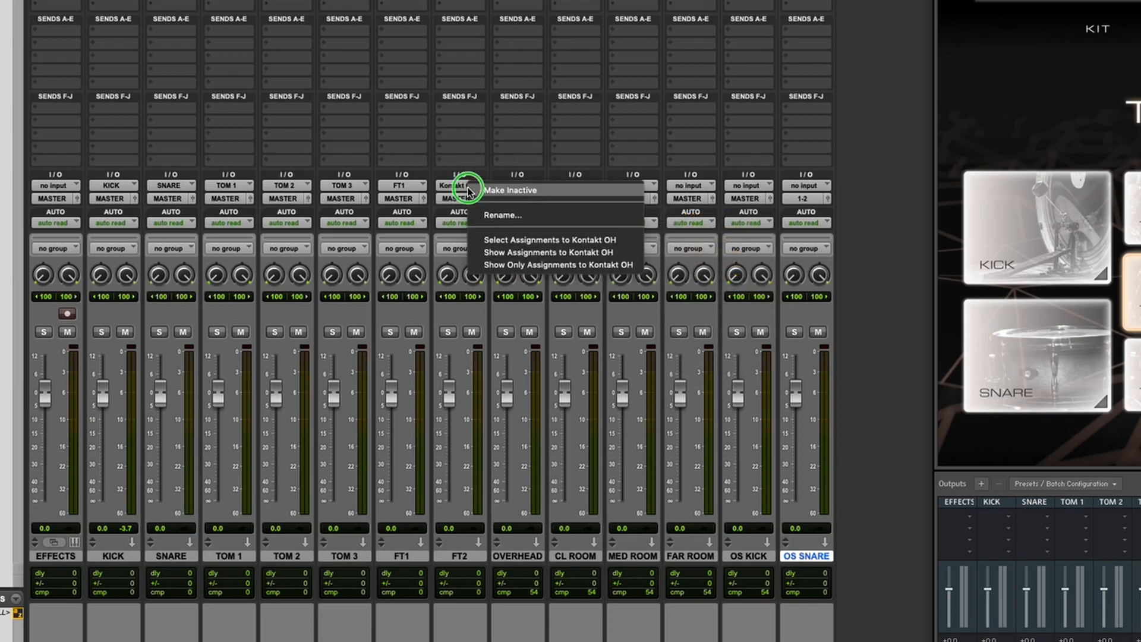
pyautogui.click(505, 216)
pyautogui.write('FT2')
pyautogui.press('Return')
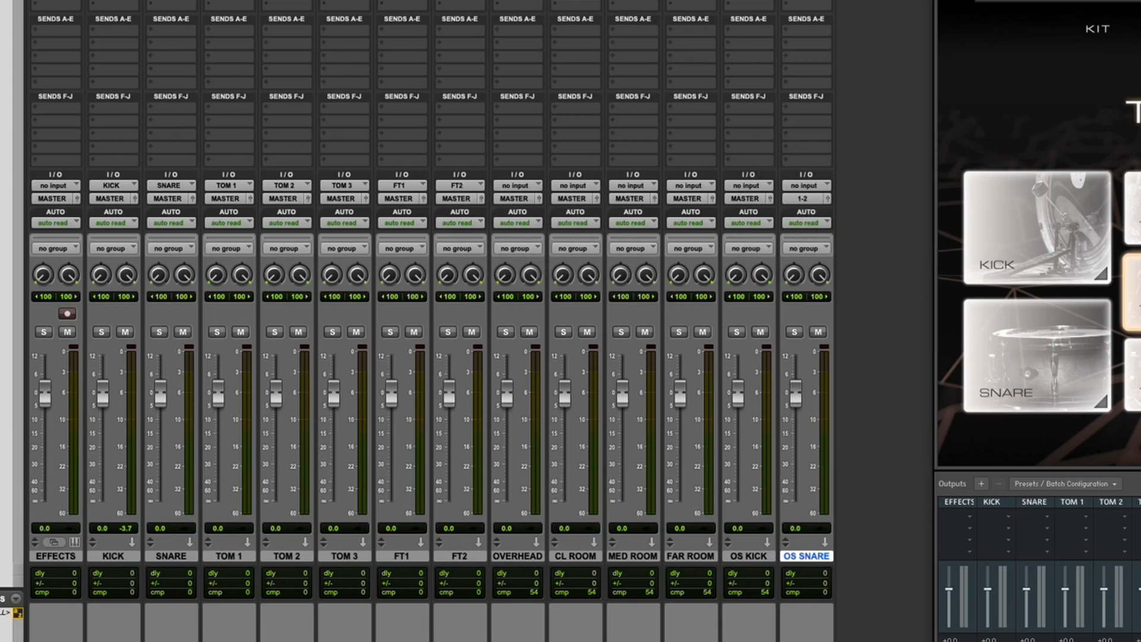
pyautogui.rightClick(517, 185)
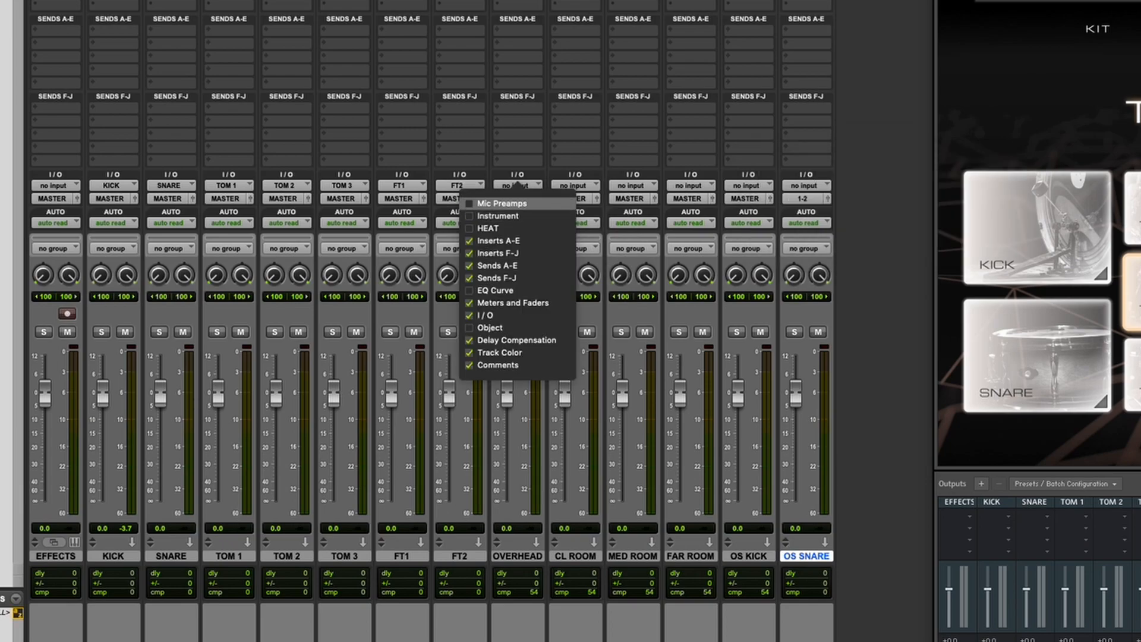
pyautogui.press('Escape')
pyautogui.click(517, 186)
pyautogui.click(533, 161)
pyautogui.click(521, 189)
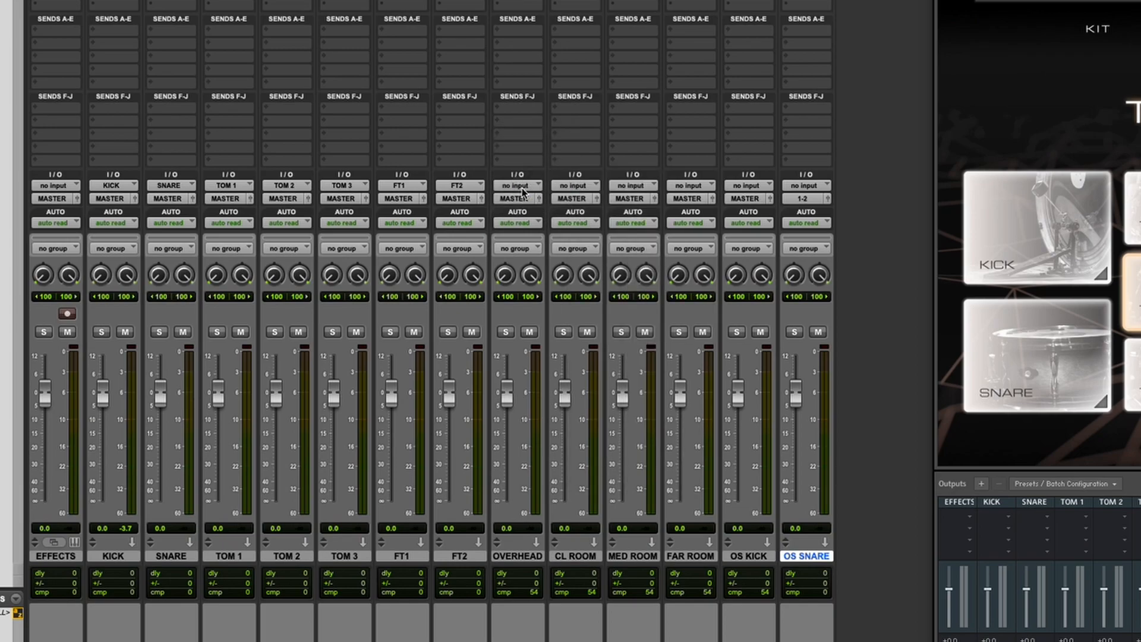
# - Set the OVERHEAD track's input to the Kontakt CL ROOM plug-in output and rename that input path OVERHEADS
pyautogui.click(524, 189)
pyautogui.moveTo(537, 212)
pyautogui.moveTo(667, 221)
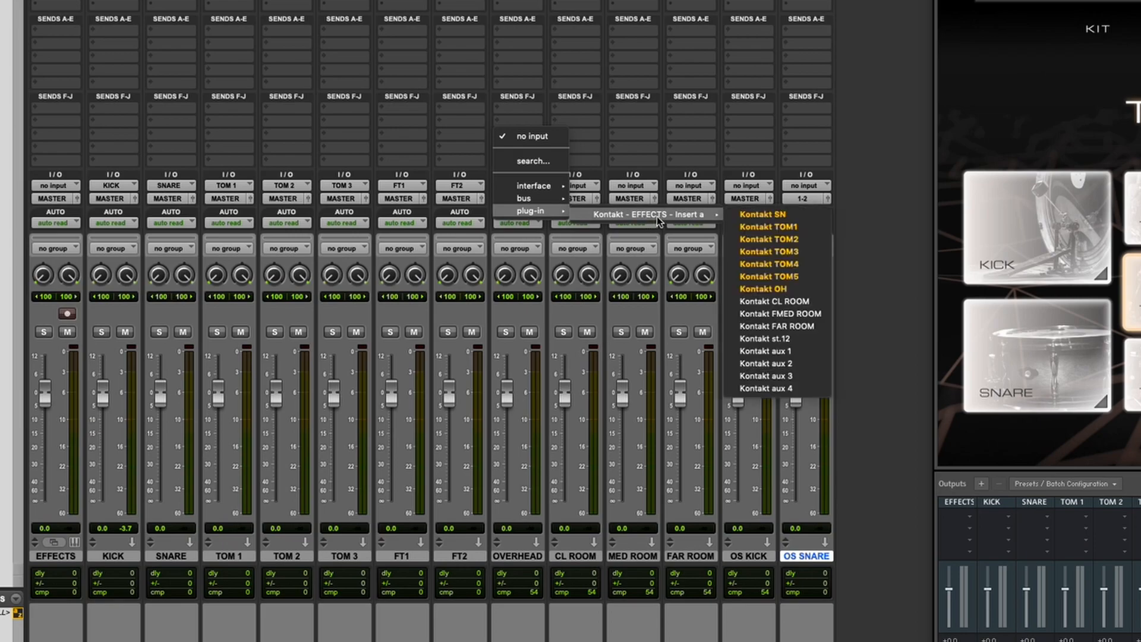
pyautogui.click(767, 297)
pyautogui.rightClick(528, 189)
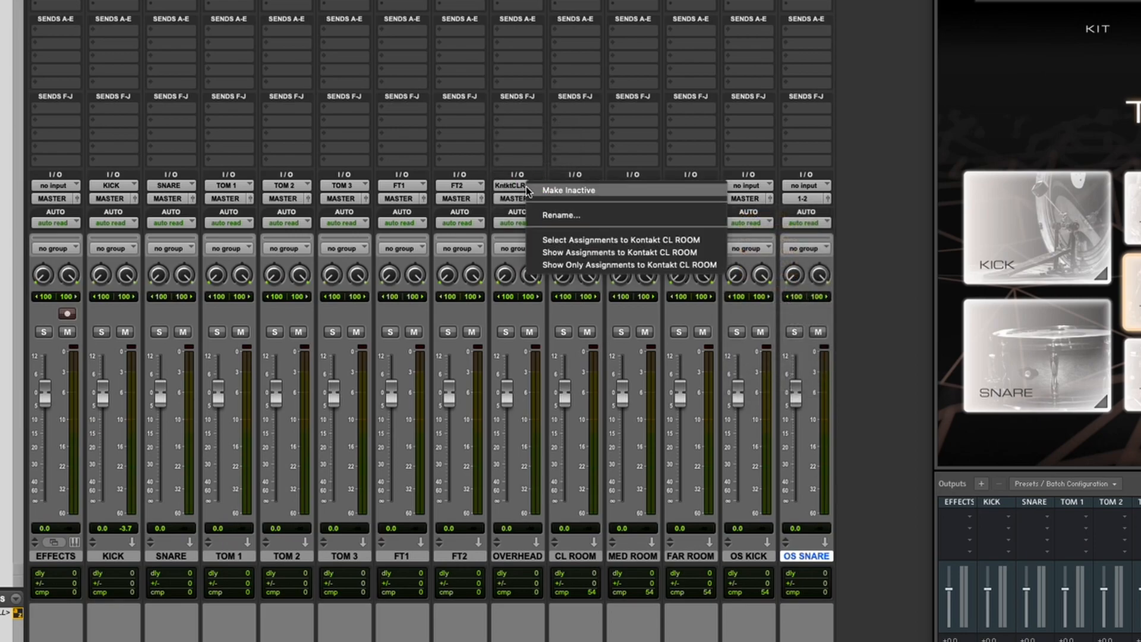
pyautogui.click(573, 218)
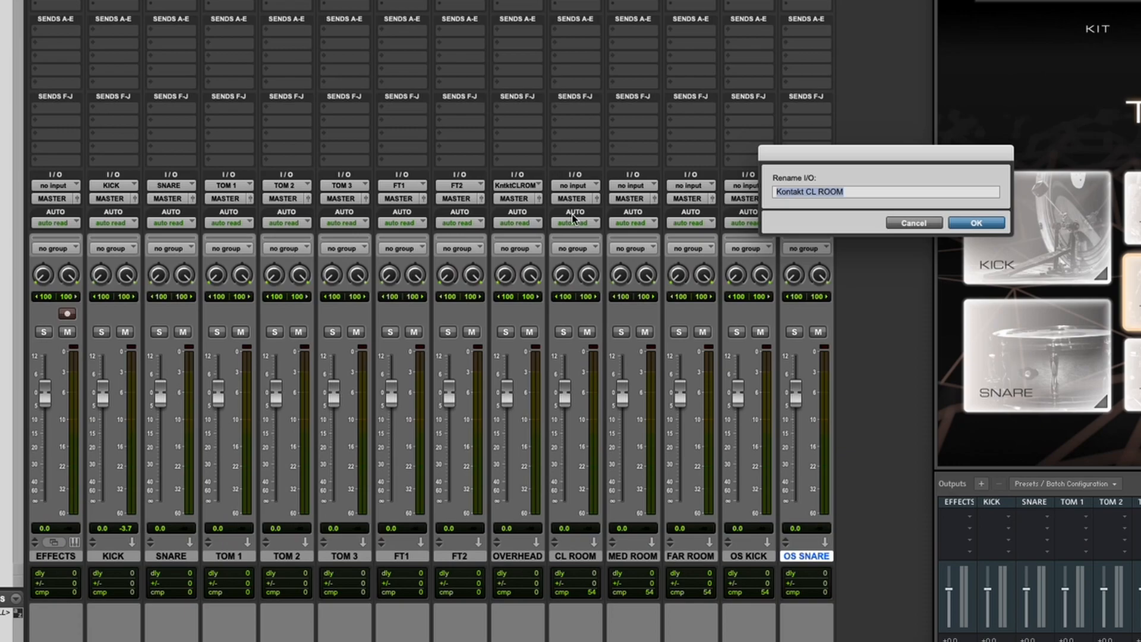
pyautogui.write('OVERHEADS')
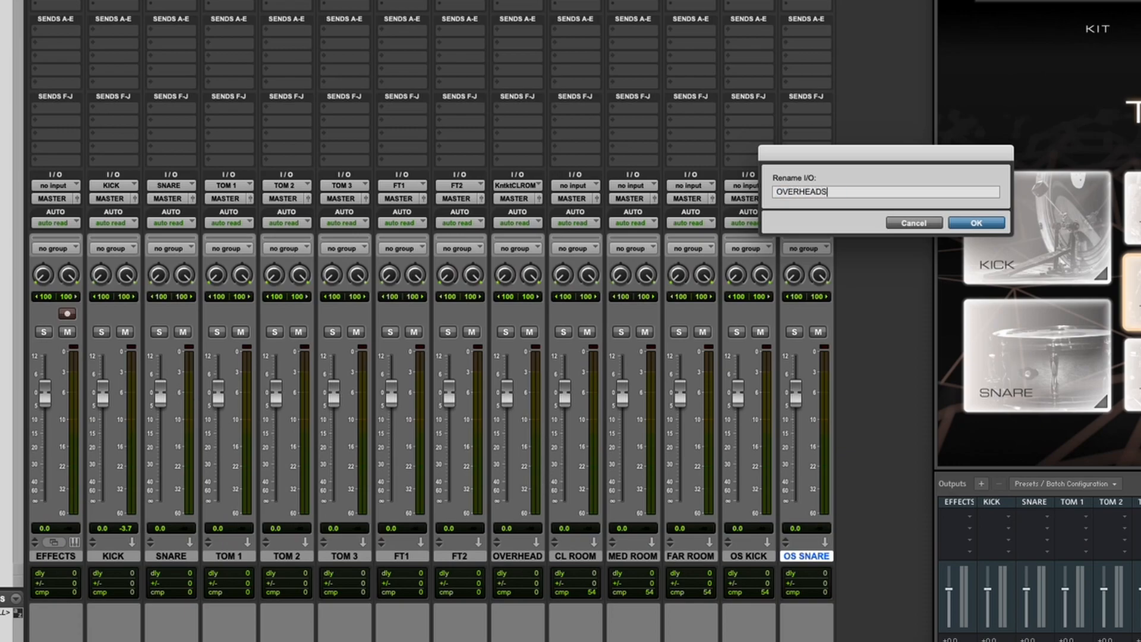
pyautogui.press('Return')
# - Set the CL ROOM track's input to the Kontakt FMED ROOM plug-in output and rename that input path CLOSE ROOM
pyautogui.click(575, 185)
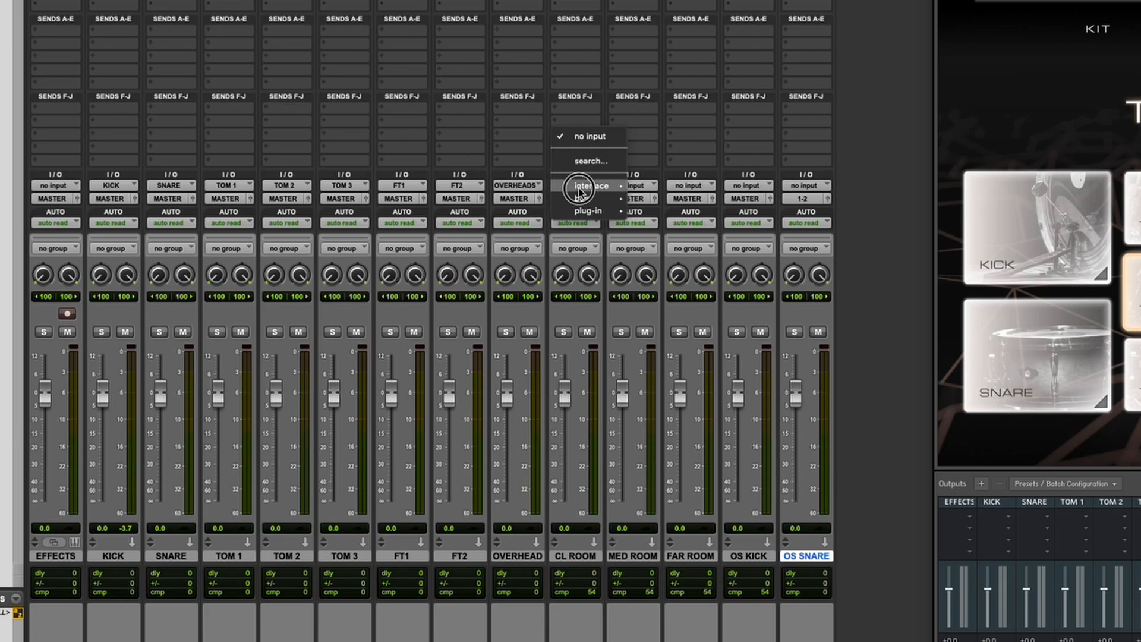
pyautogui.moveTo(593, 213)
pyautogui.moveTo(705, 217)
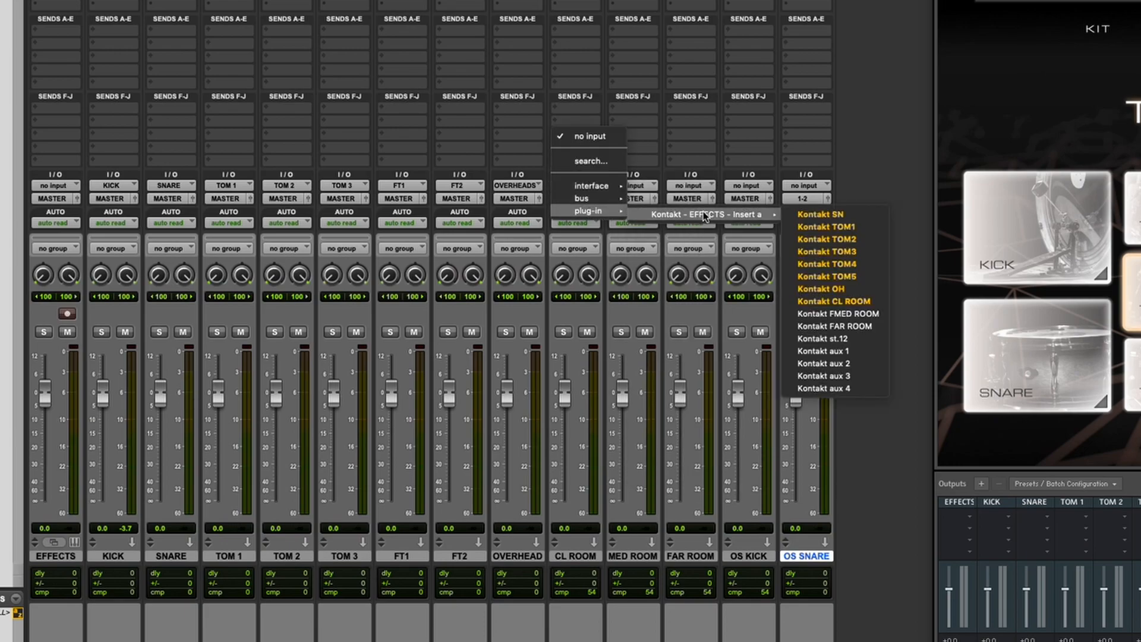
pyautogui.click(838, 313)
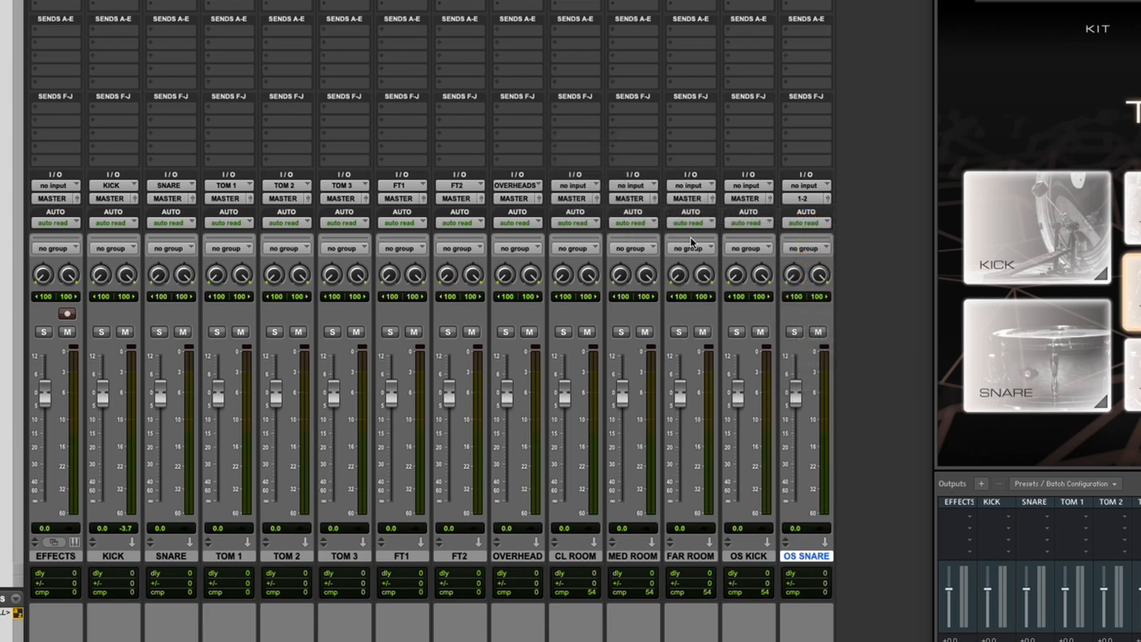
pyautogui.rightClick(585, 189)
pyautogui.click(621, 214)
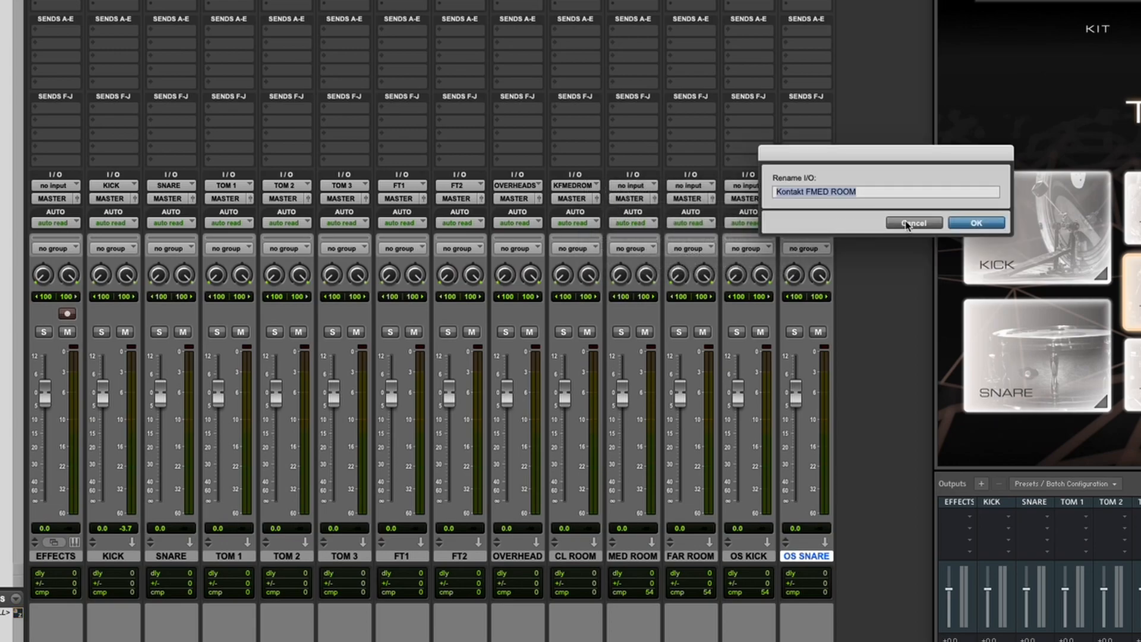
pyautogui.click(908, 223)
pyautogui.rightClick(581, 189)
pyautogui.click(634, 215)
pyautogui.write('CL')
pyautogui.press('Return')
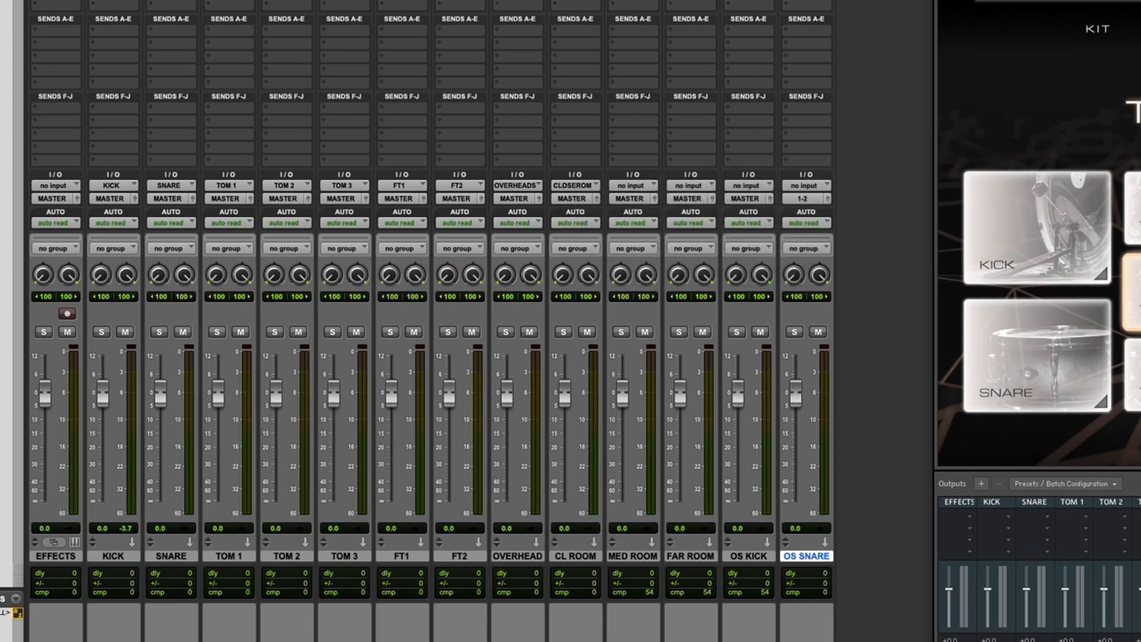
# - Set the MED ROOM track's input to the Kontakt FAR ROOM plug-in output and rename that input path MEDIUM ROOM
pyautogui.click(633, 186)
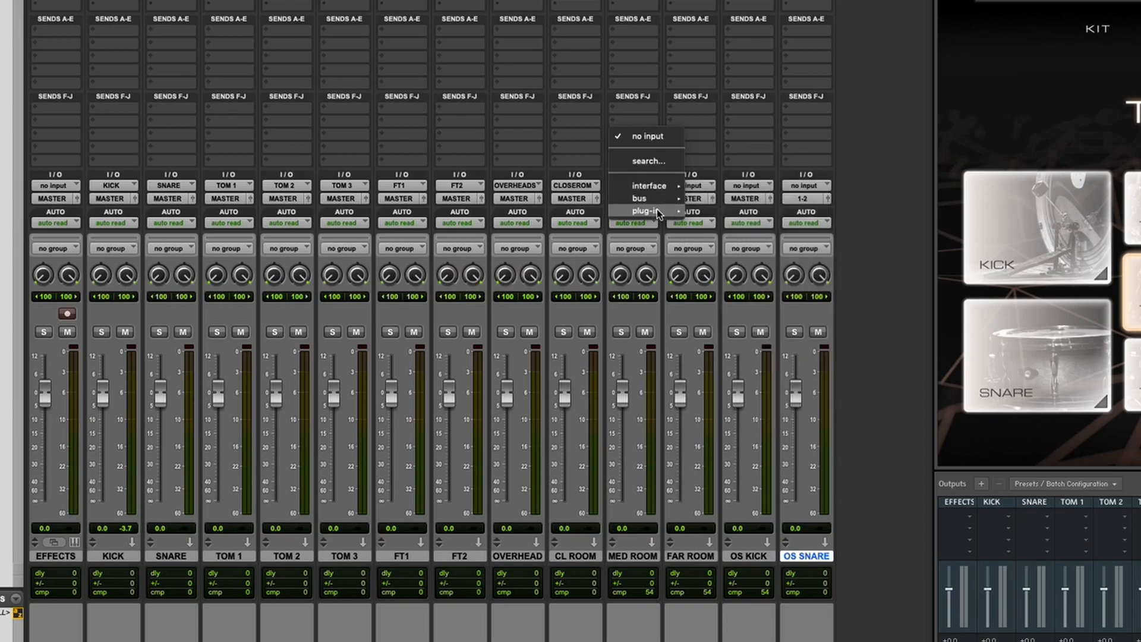
pyautogui.moveTo(657, 211)
pyautogui.moveTo(765, 214)
pyautogui.click(902, 326)
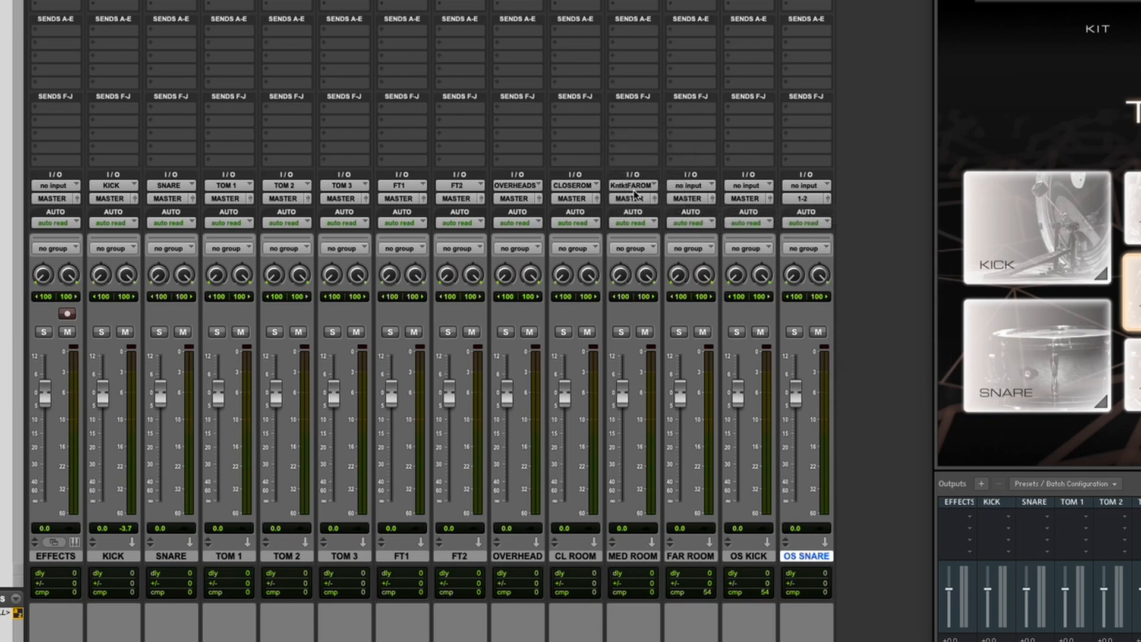
pyautogui.rightClick(633, 185)
pyautogui.click(692, 218)
pyautogui.write('N')
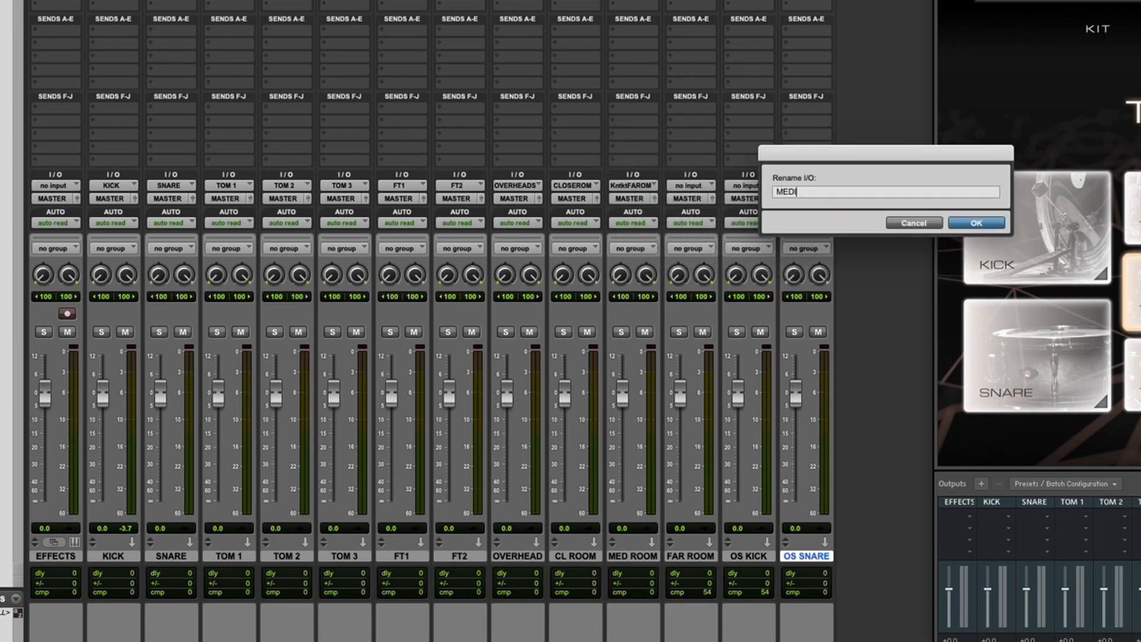
pyautogui.press('Return')
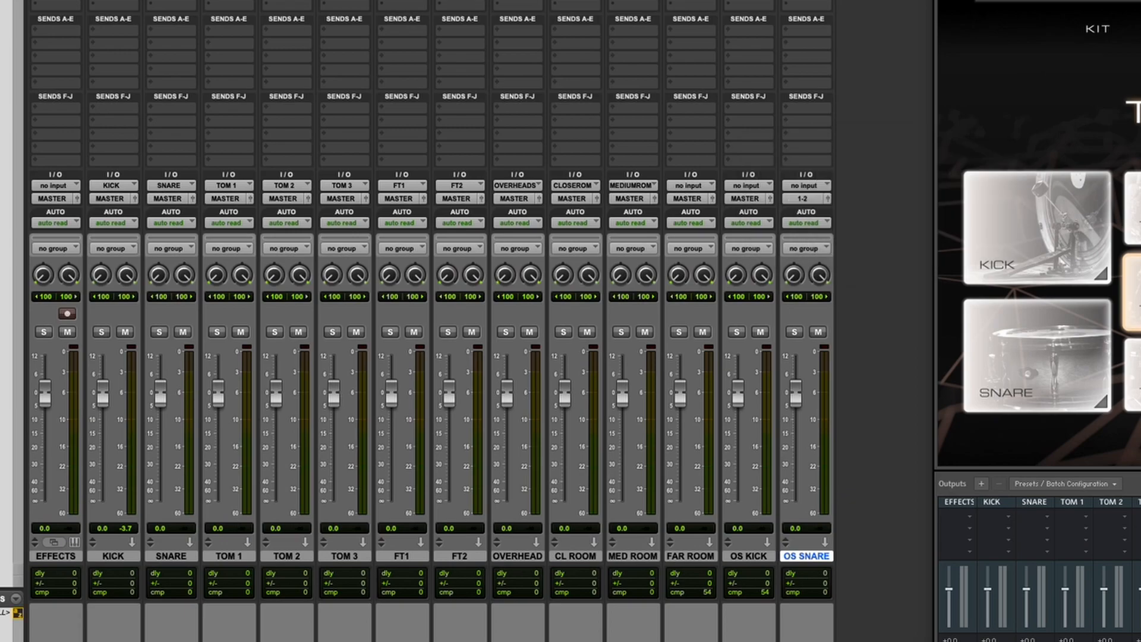
# - Set the FAR ROOM track's input to the Kontakt st.12 plug-in output and rename that input path FAR ROOM
pyautogui.click(689, 186)
pyautogui.moveTo(711, 210)
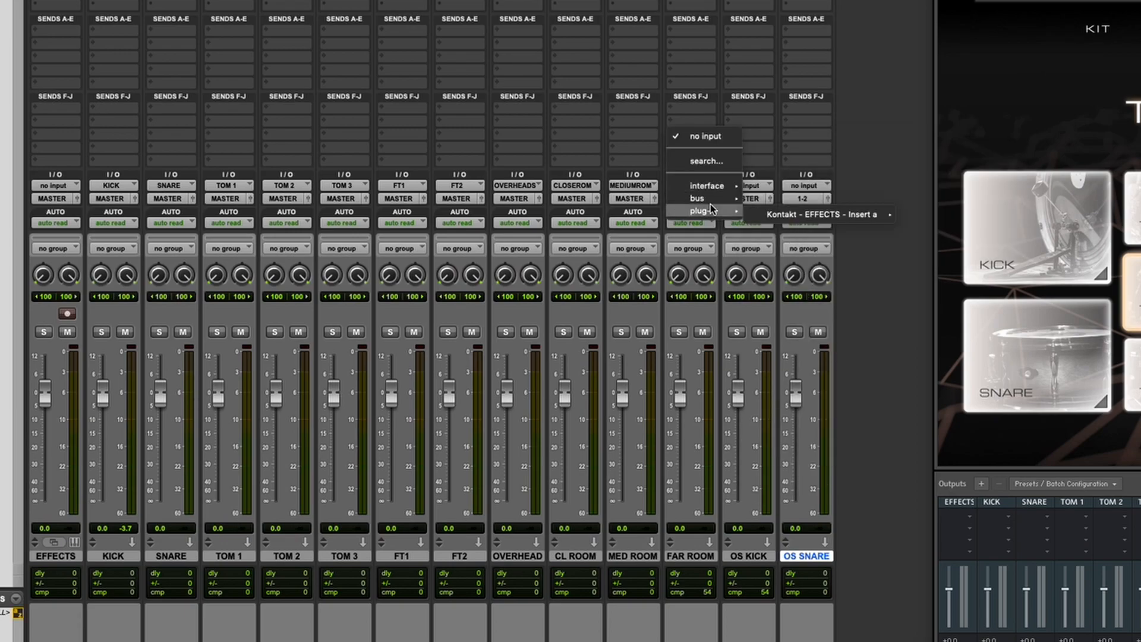
pyautogui.moveTo(839, 216)
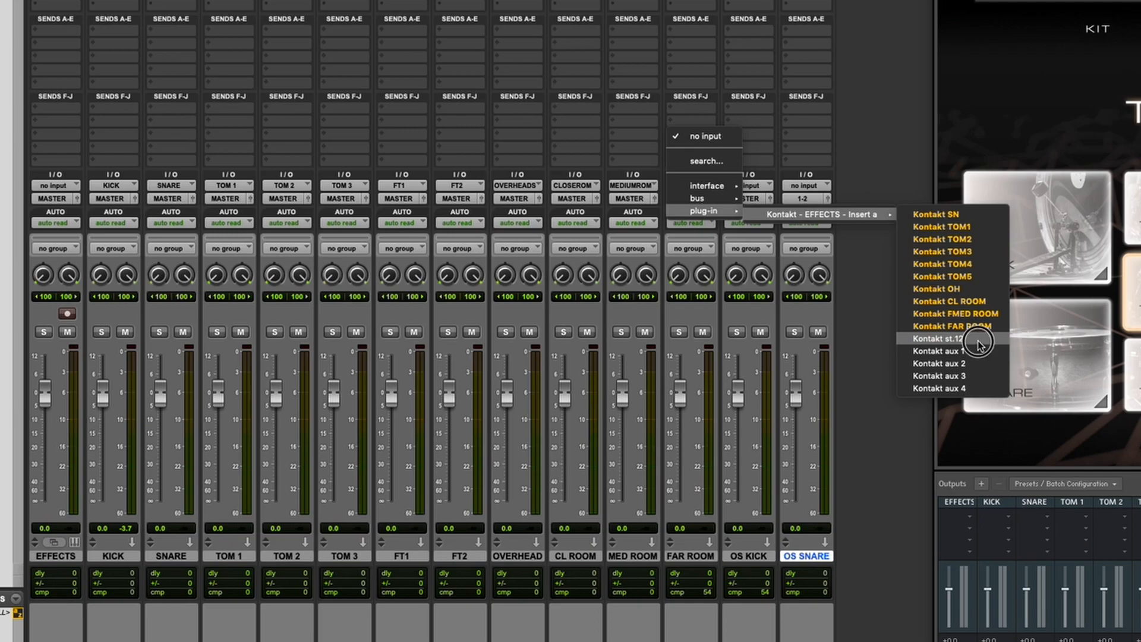
pyautogui.click(978, 341)
pyautogui.rightClick(698, 188)
pyautogui.click(713, 189)
pyautogui.write('FAR RO')
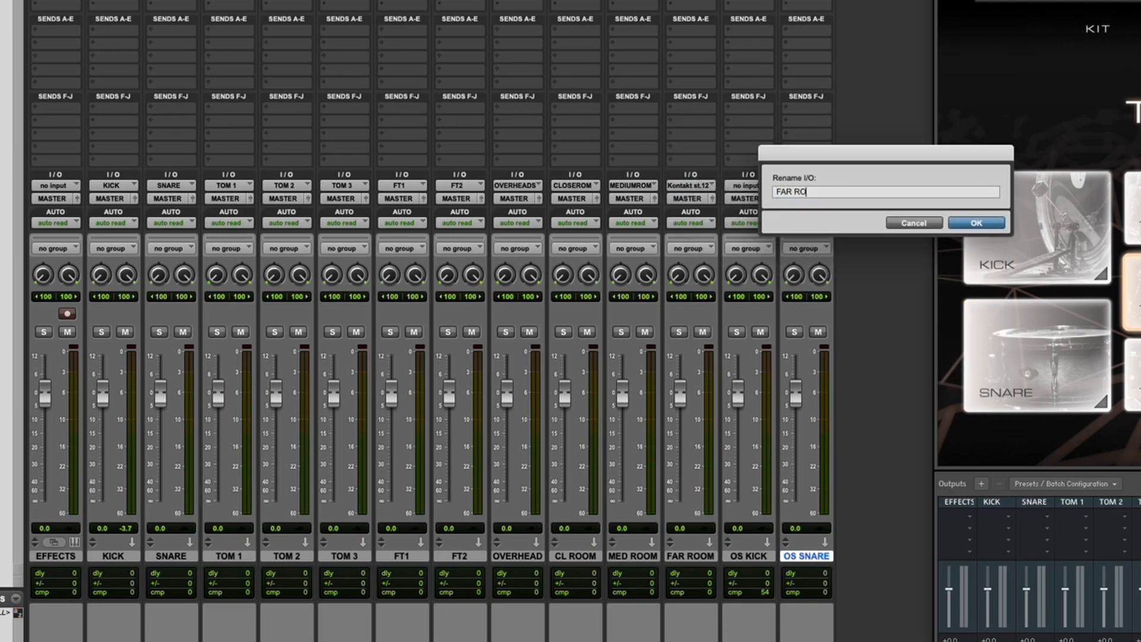
pyautogui.press('Return')
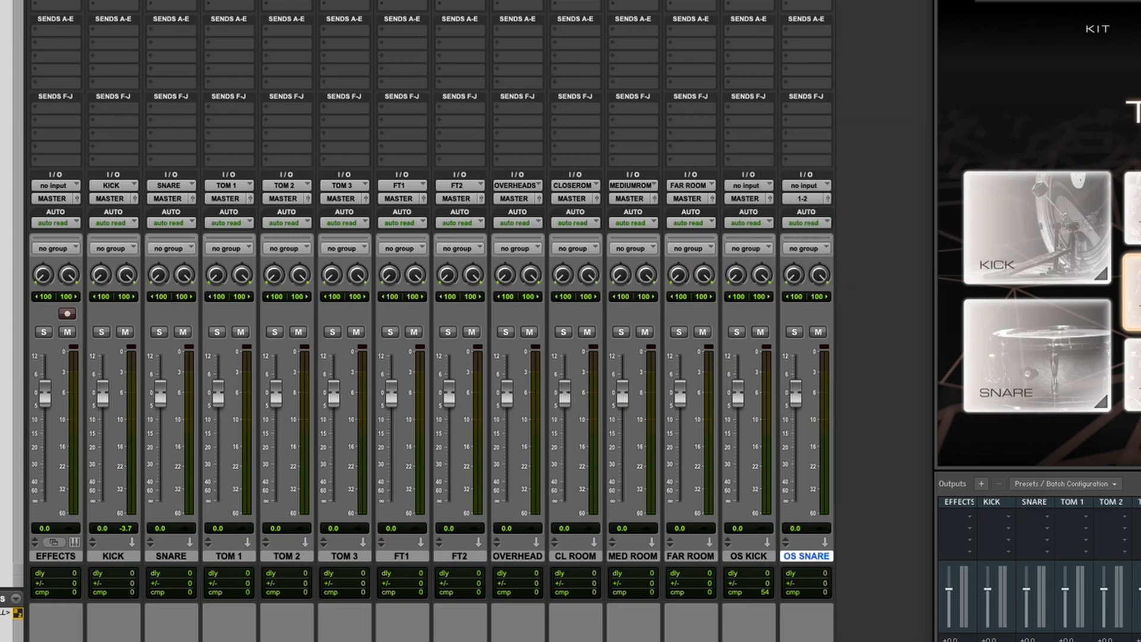
# - Set the OS KICK track's input to the Kontakt aux 1 plug-in output and rename that input path OS KICK
pyautogui.click(748, 186)
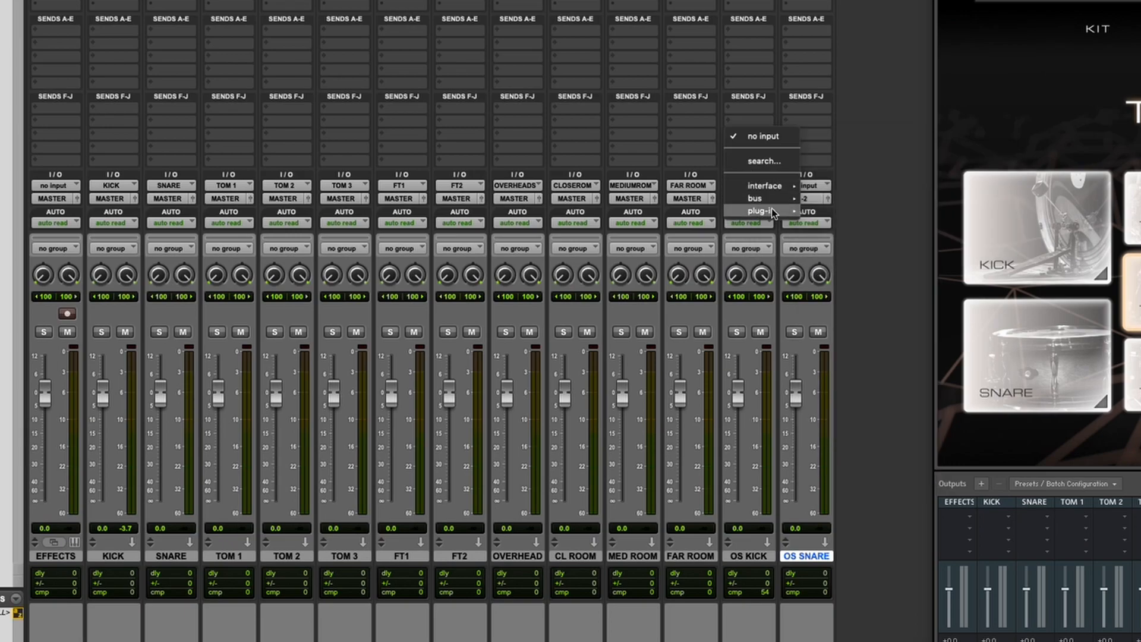
pyautogui.moveTo(772, 213)
pyautogui.click(1010, 353)
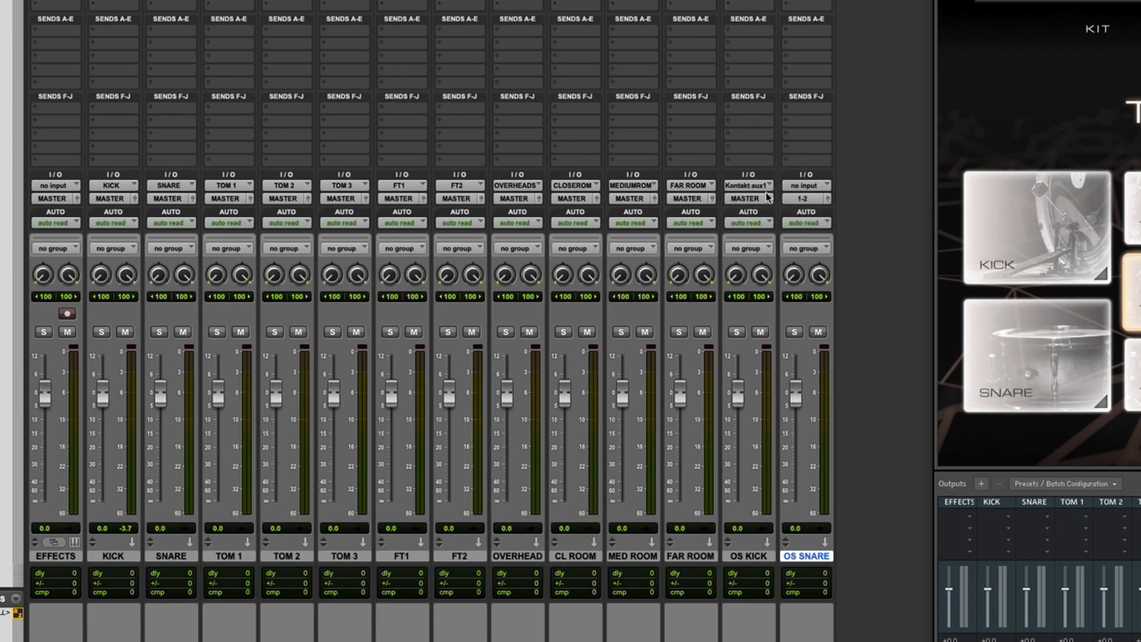
pyautogui.rightClick(767, 190)
pyautogui.click(791, 208)
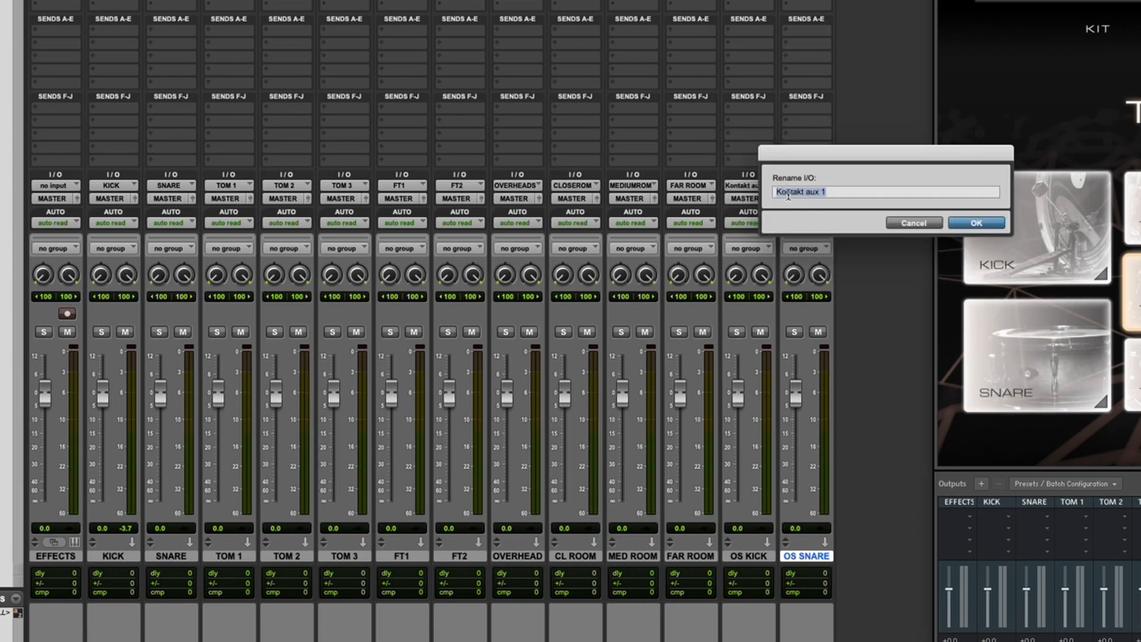
pyautogui.press('BackSpace')
pyautogui.write('OS KICK')
pyautogui.press('Return')
# - Set the OS SNARE track's input to the Kontakt aux 2 plug-in output and rename that input path OS SNARE
pyautogui.click(806, 185)
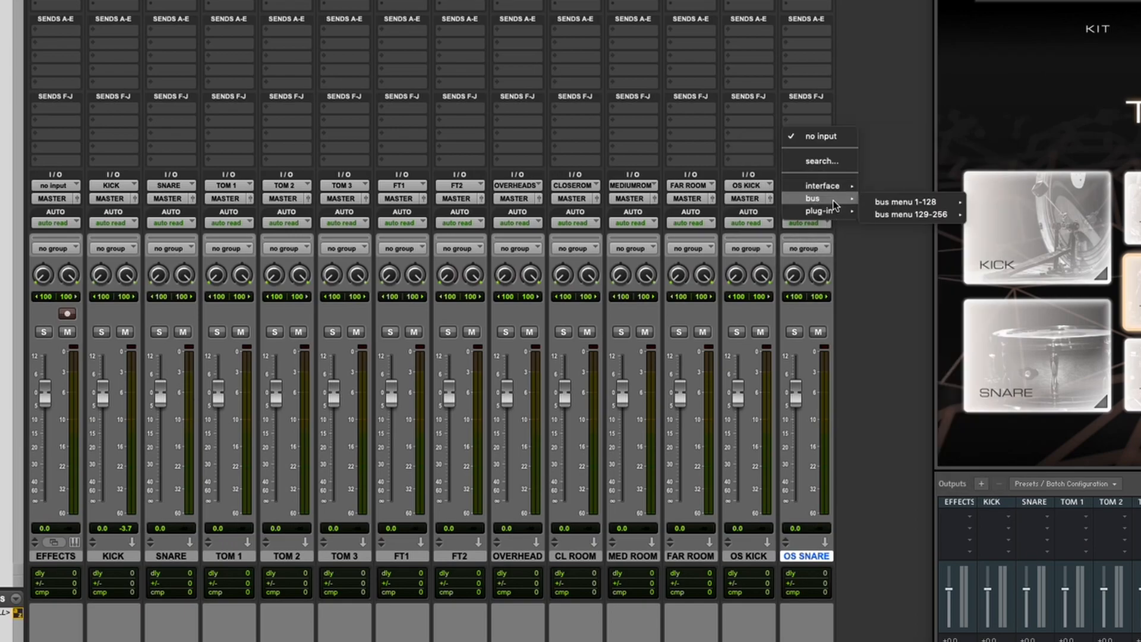
pyautogui.moveTo(826, 212)
pyautogui.moveTo(975, 217)
pyautogui.click(1070, 367)
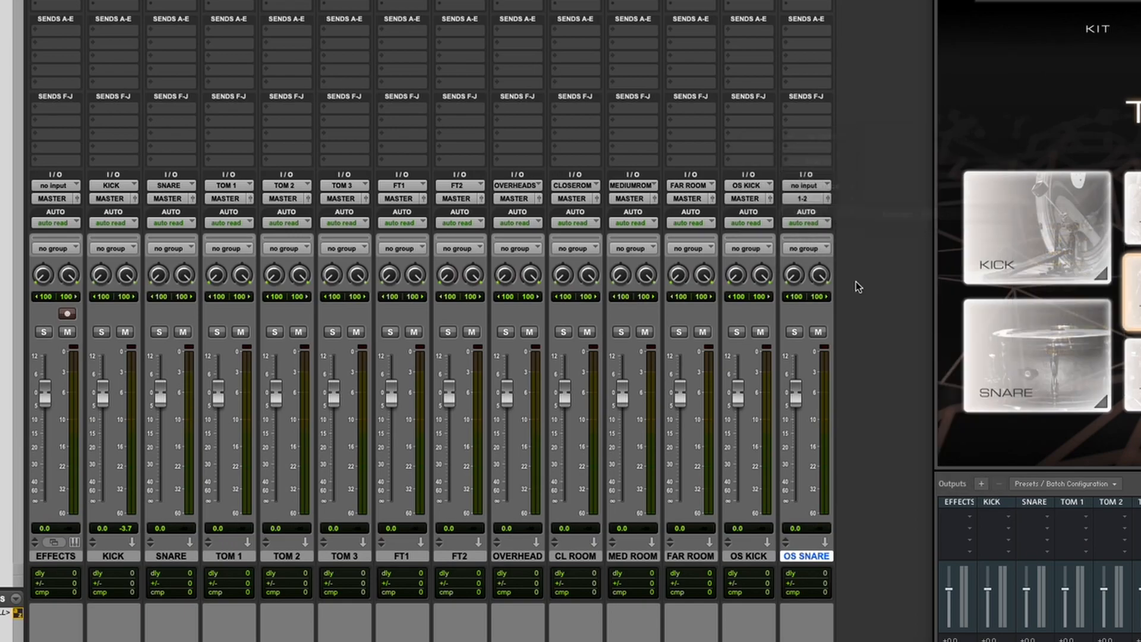
pyautogui.click(826, 187)
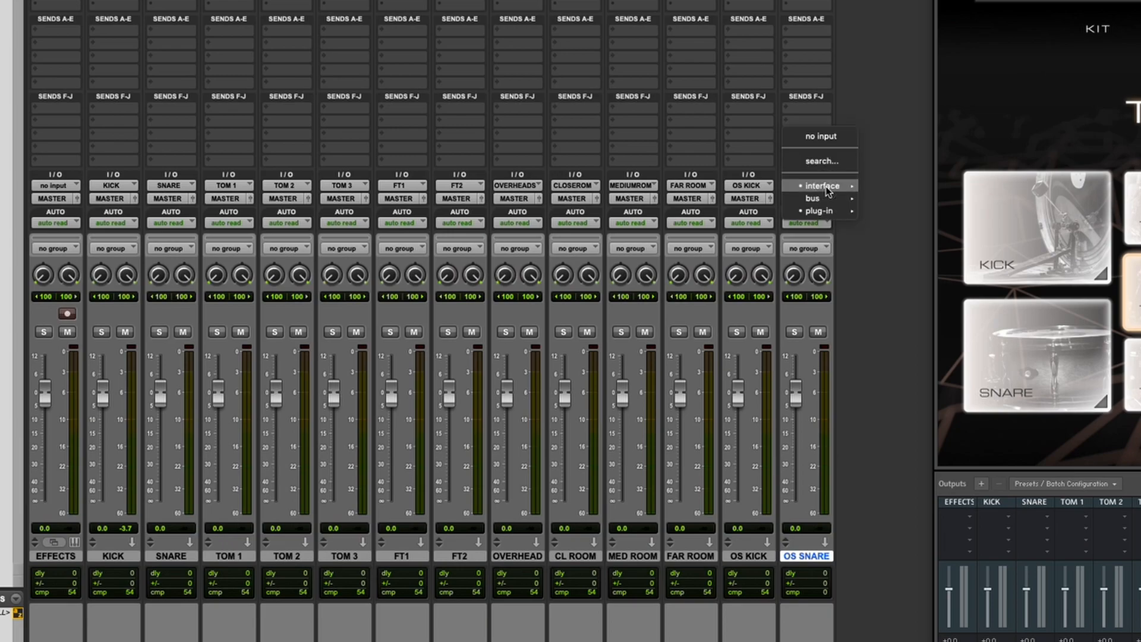
pyautogui.rightClick(805, 189)
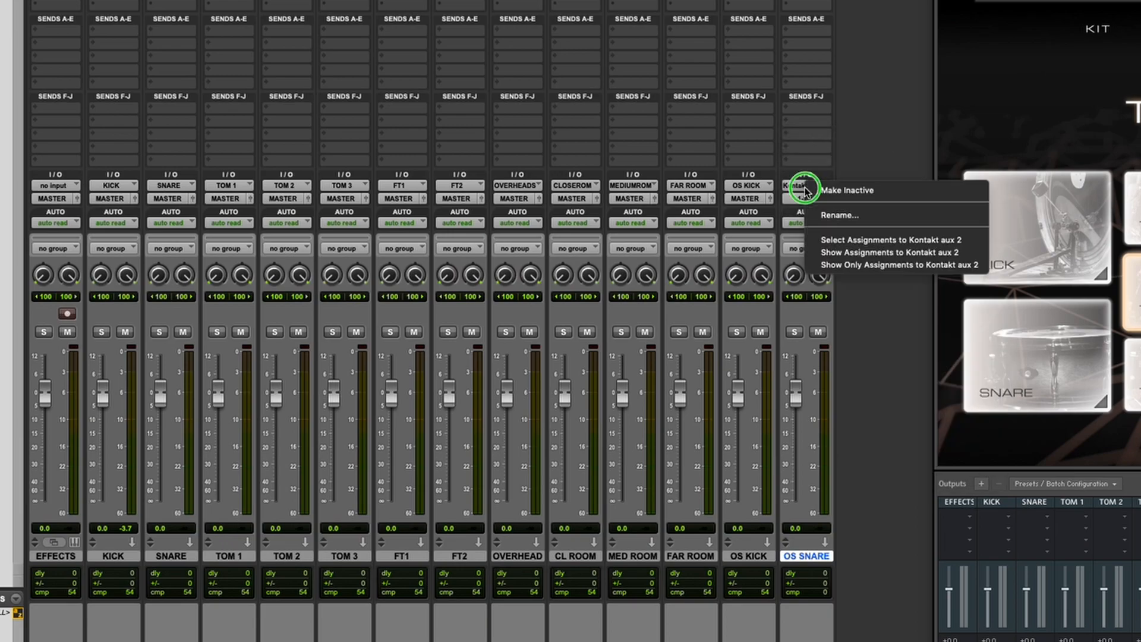
pyautogui.click(839, 215)
pyautogui.write('OS SNARE')
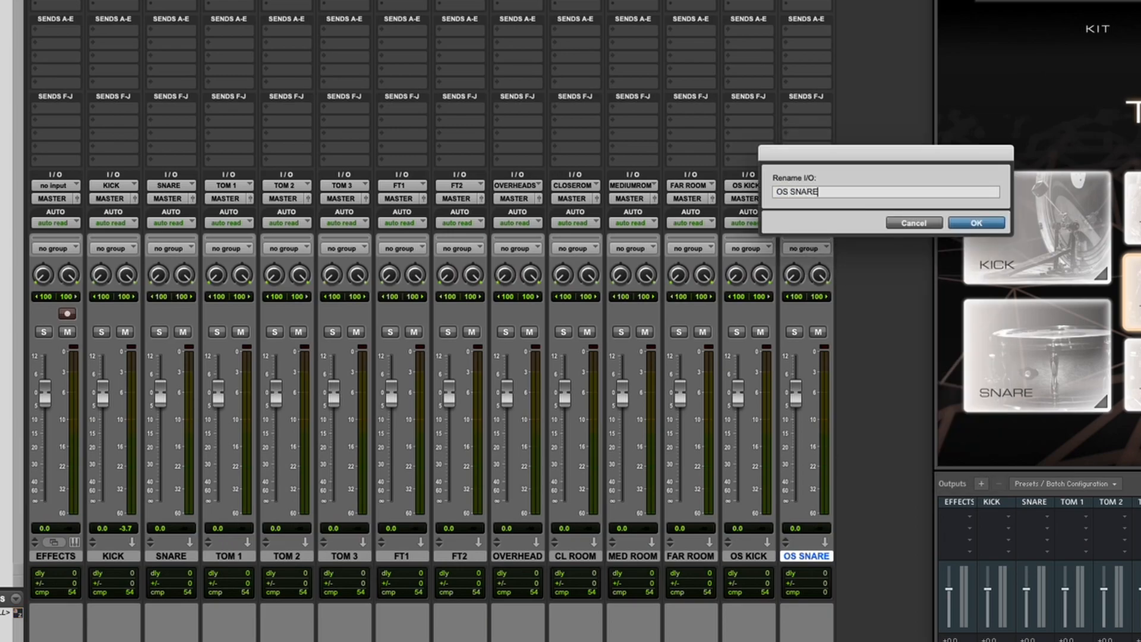
pyautogui.press('Return')
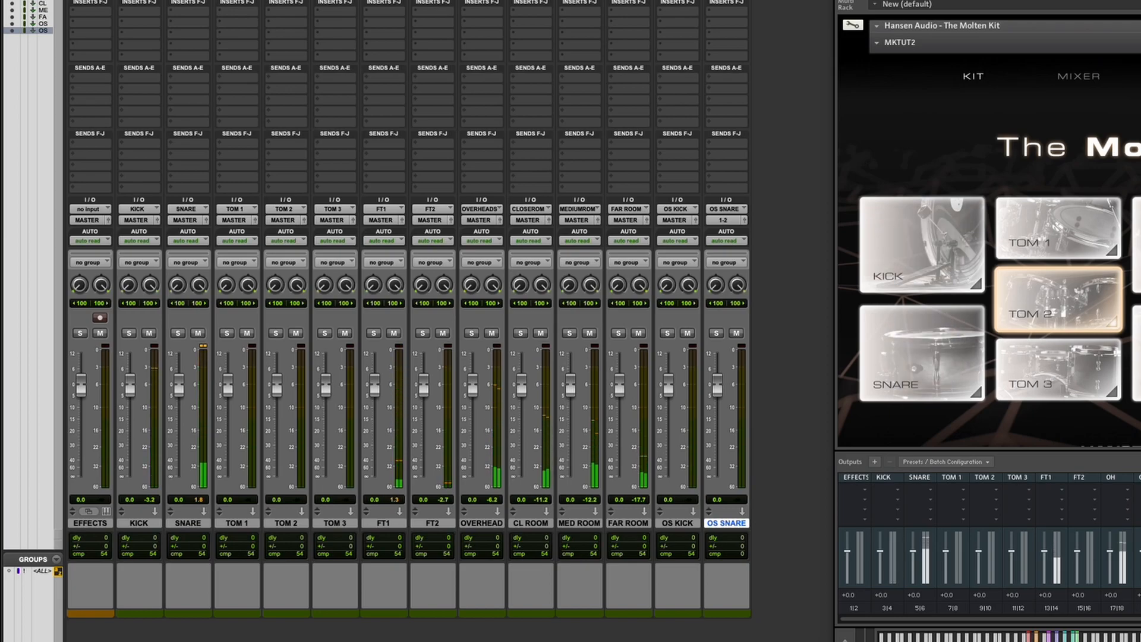
# - Show the send effects in The Molten Kit's mixer and switch on Reverb Short
pyautogui.click(1078, 76)
pyautogui.click(974, 76)
pyautogui.click(1078, 76)
pyautogui.scroll(-3, 989, 237)
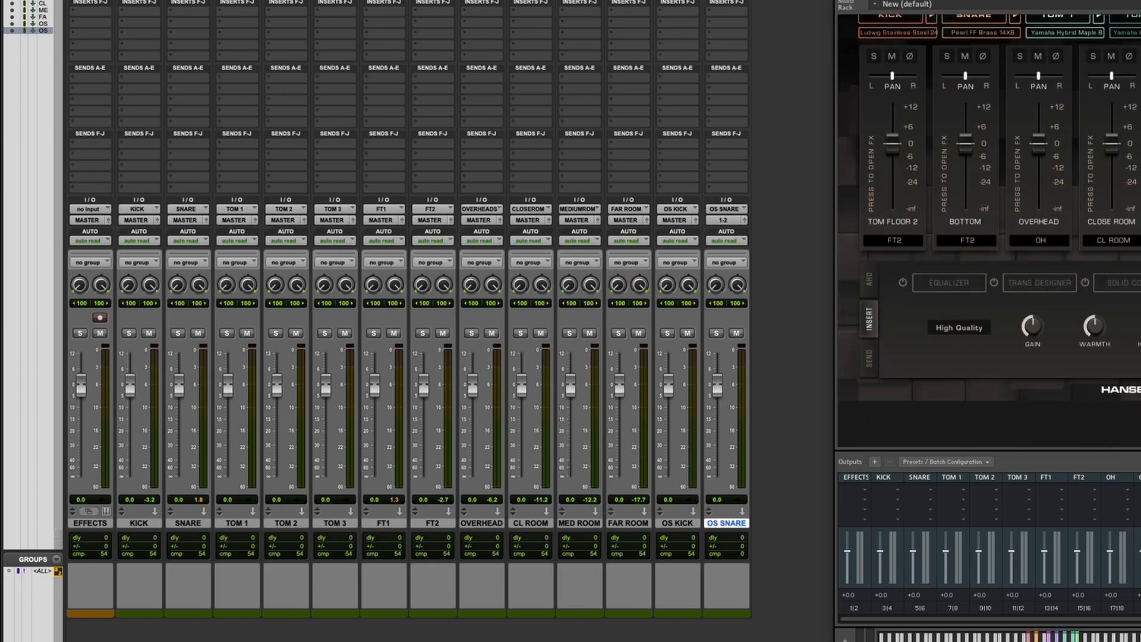
pyautogui.click(869, 357)
pyautogui.click(968, 283)
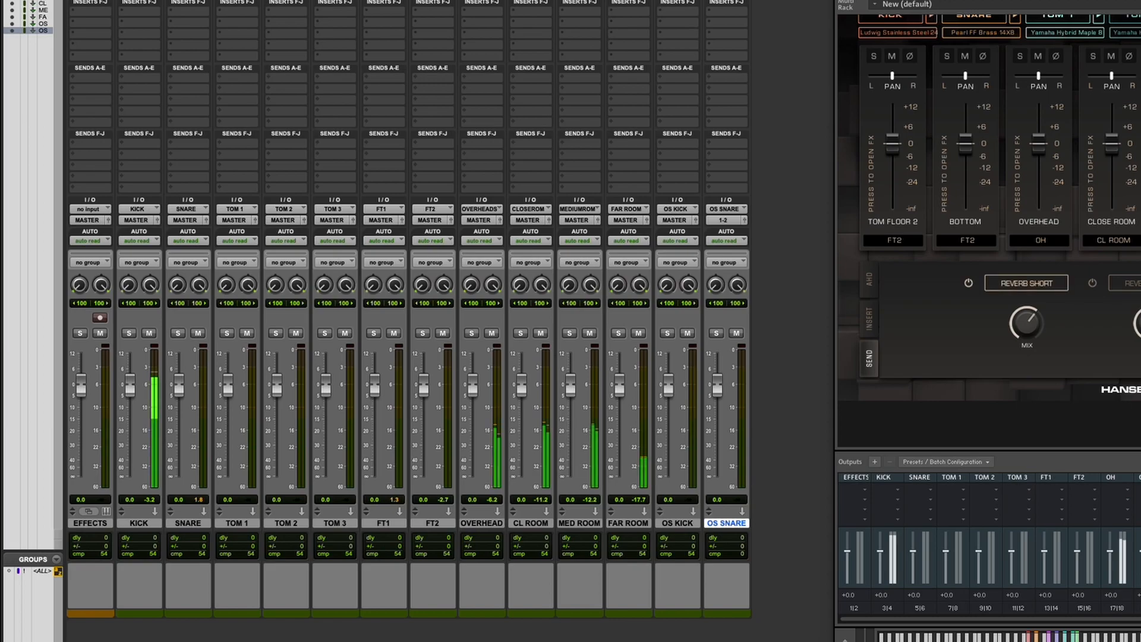
pyautogui.scroll(2, 990, 238)
pyautogui.scroll(1, 990, 238)
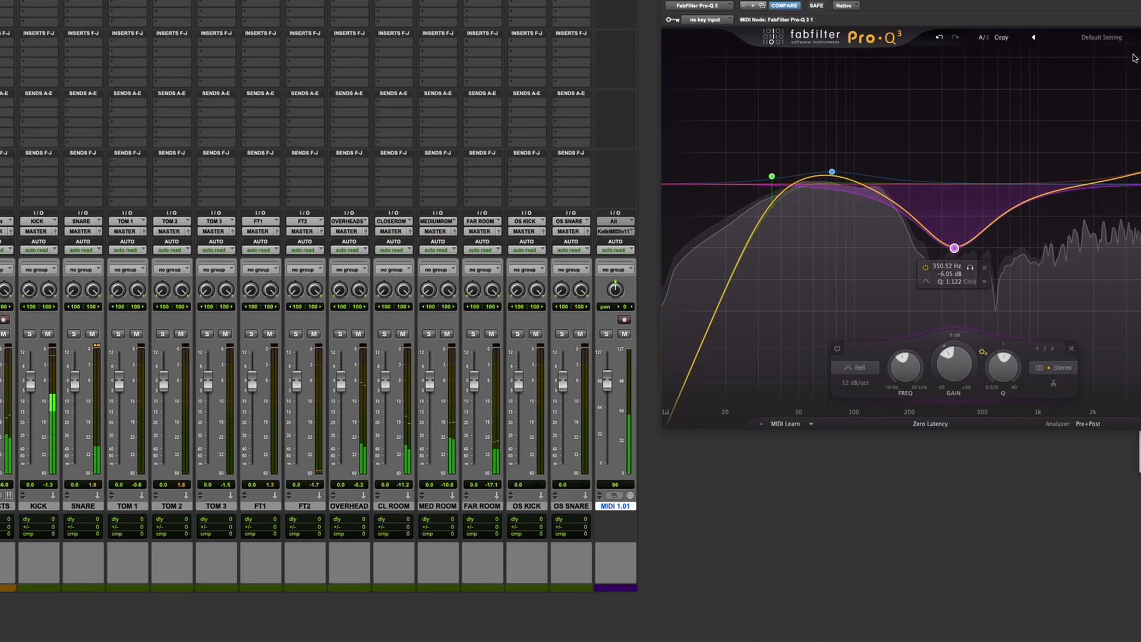
# - Add a bell cut between 100 and 200 Hz to the FabFilter Pro-Q 3 curve and close the plug-in
pyautogui.click(877, 199)
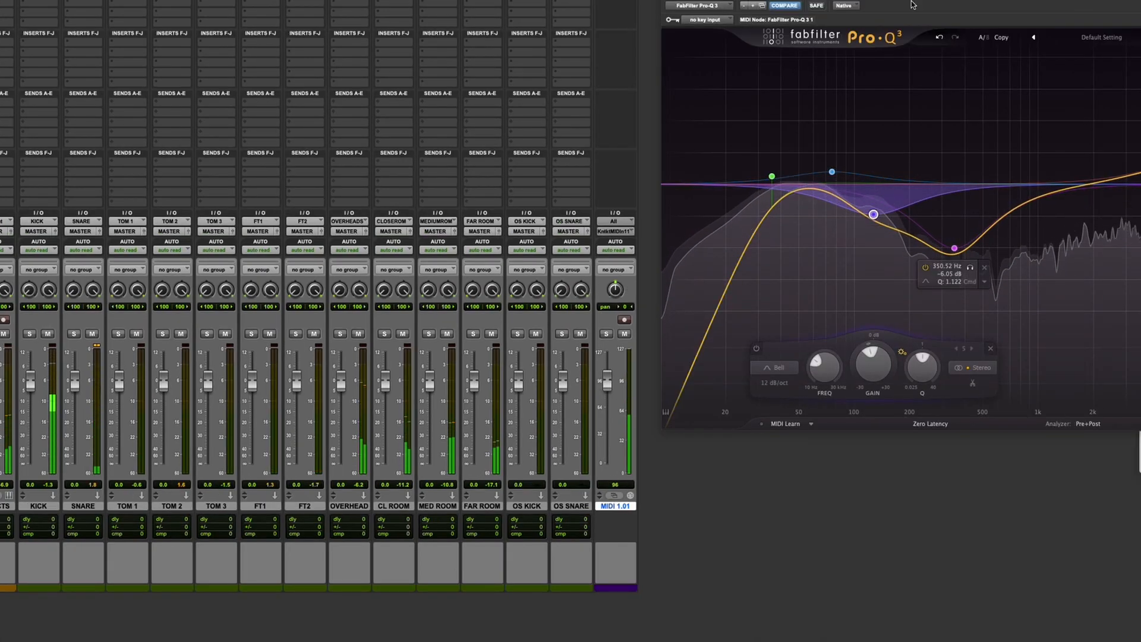
pyautogui.press('super+w')
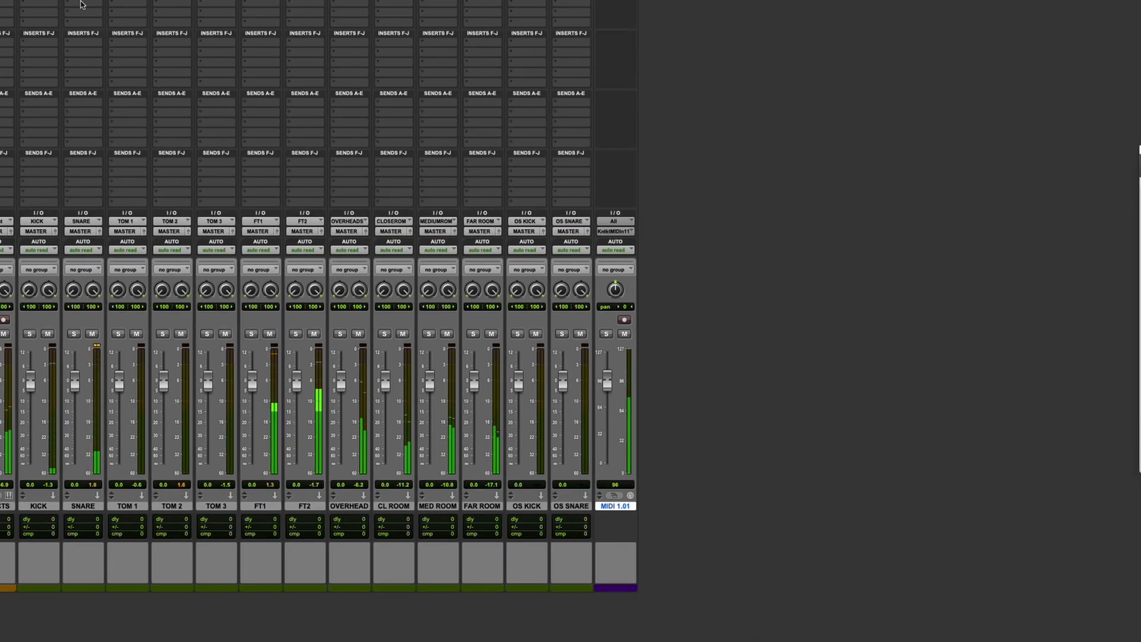
# - Insert the SSLChannel plug-in on the SNARE track and raise its compressor ratio
pyautogui.click(126, 42)
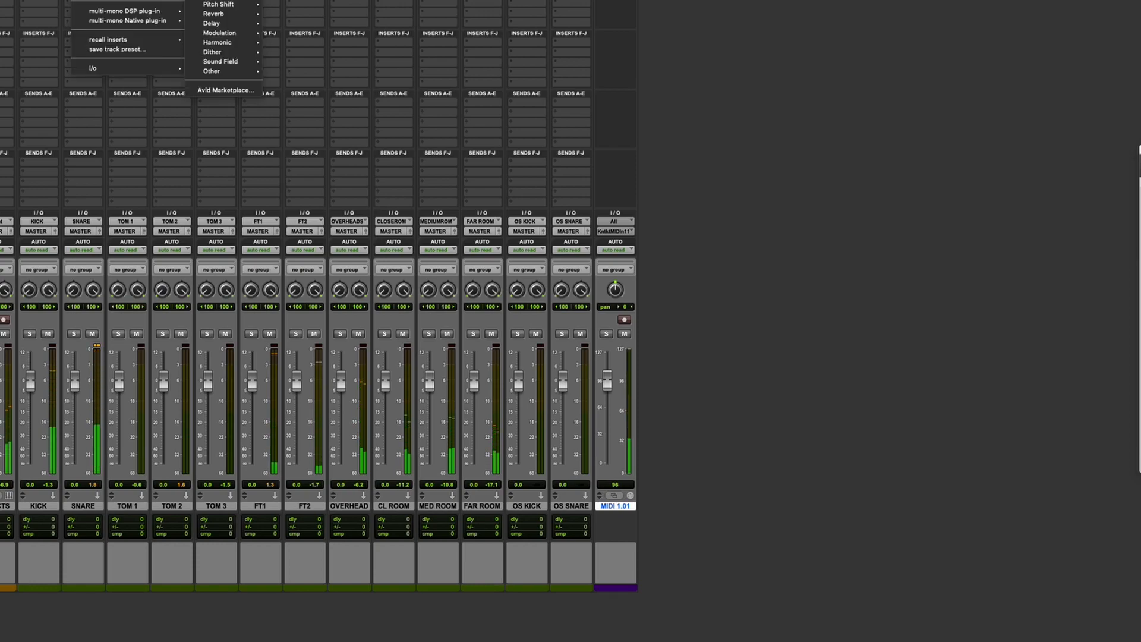
pyautogui.click(206, 70)
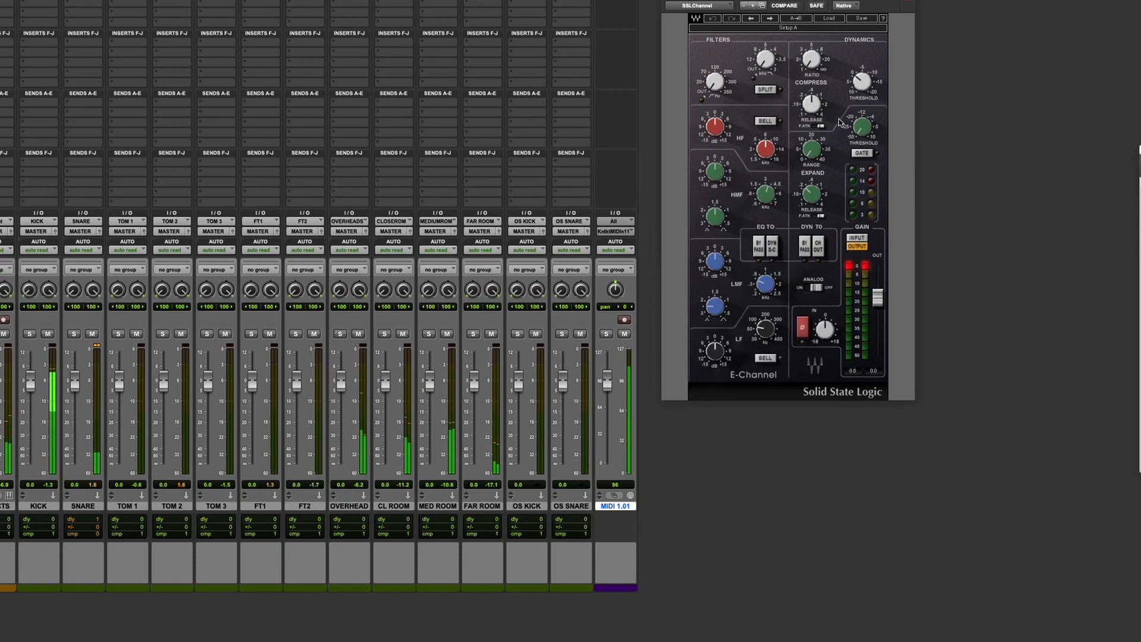
pyautogui.moveTo(828, 117); pyautogui.dragTo(843, 107)
pyautogui.click(811, 59)
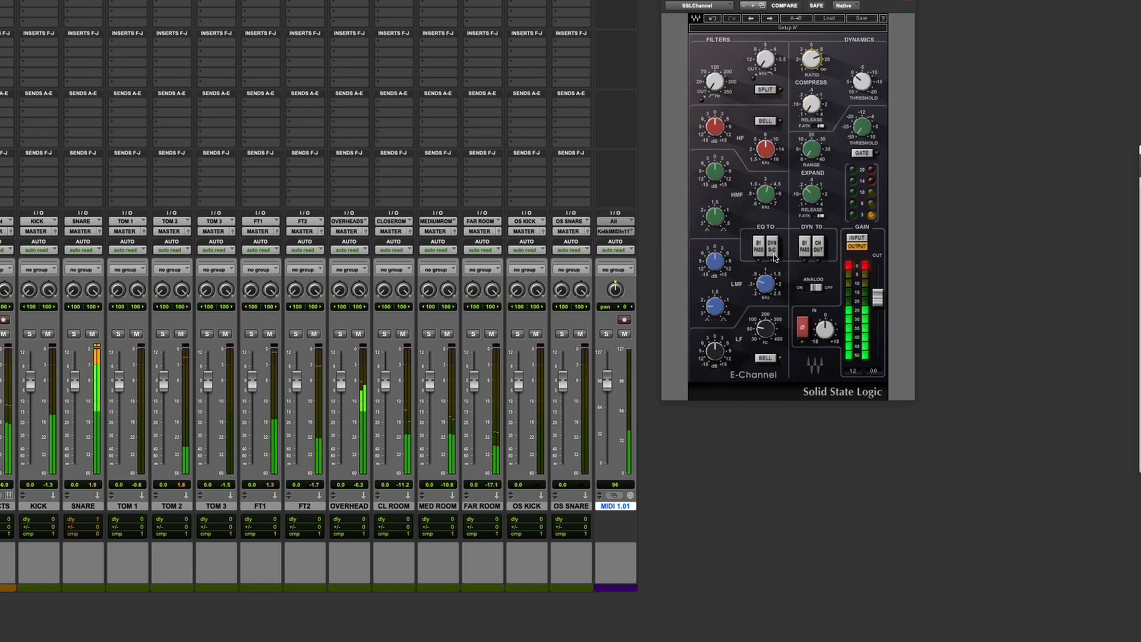